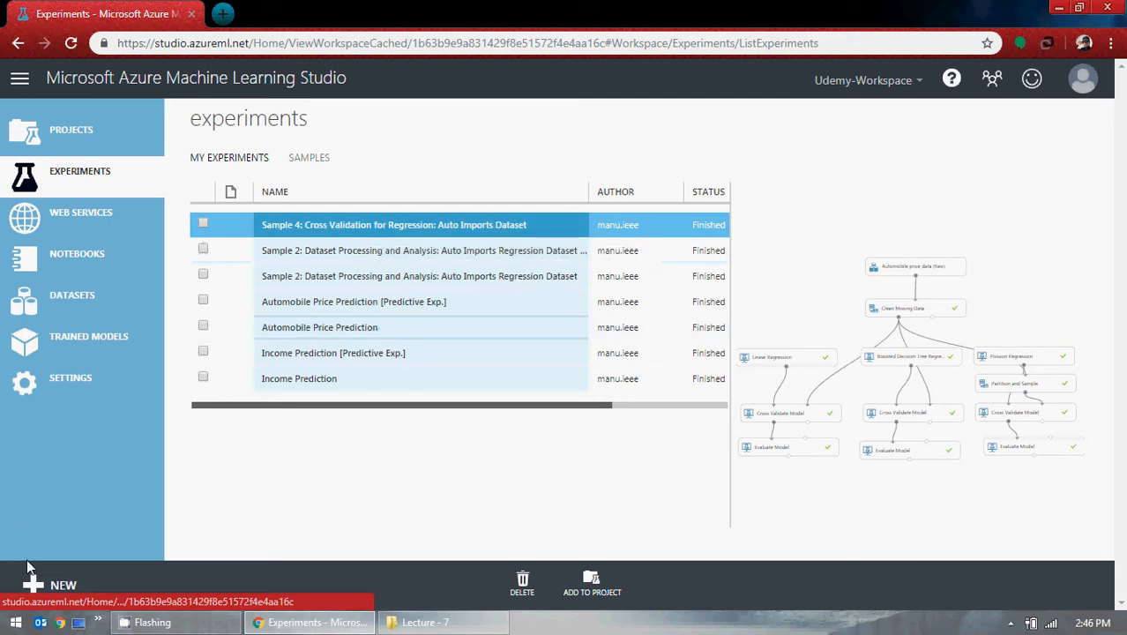
# - Find the "Clustering: Group iris data" template among the new experiment templates and read through its gallery page
pyautogui.click(33, 585)
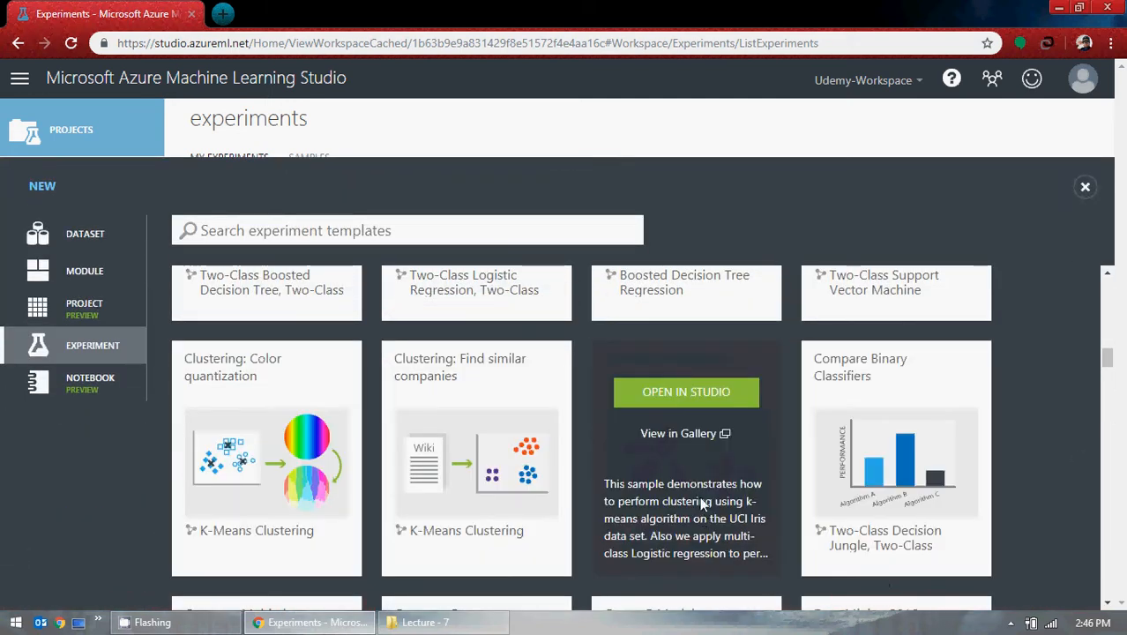
pyautogui.click(676, 435)
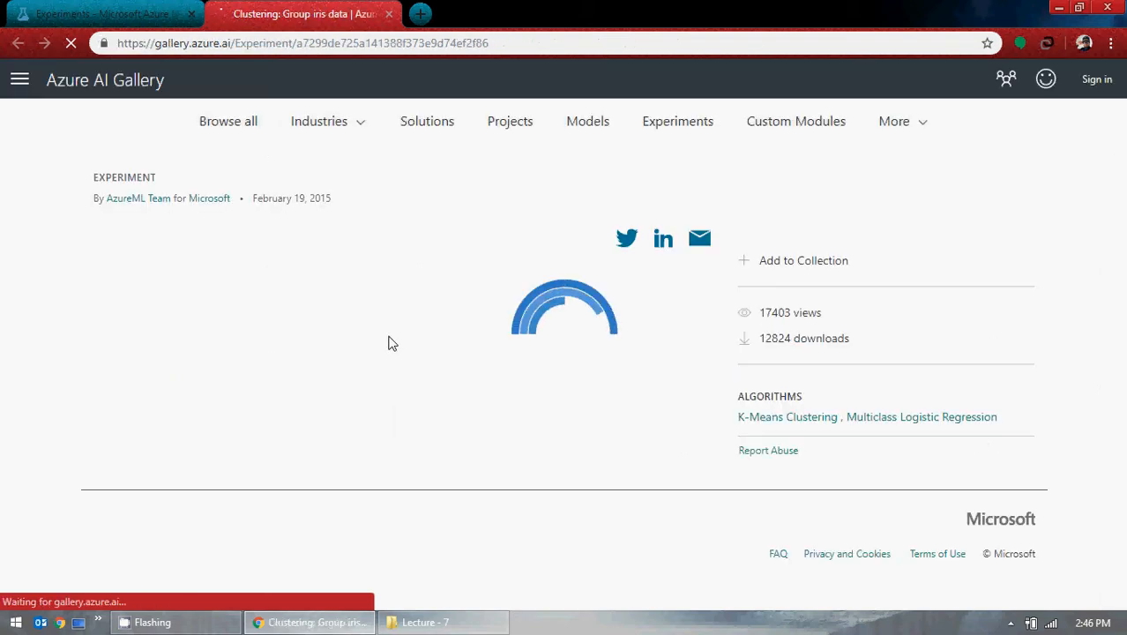
pyautogui.scroll(-4, 392, 344)
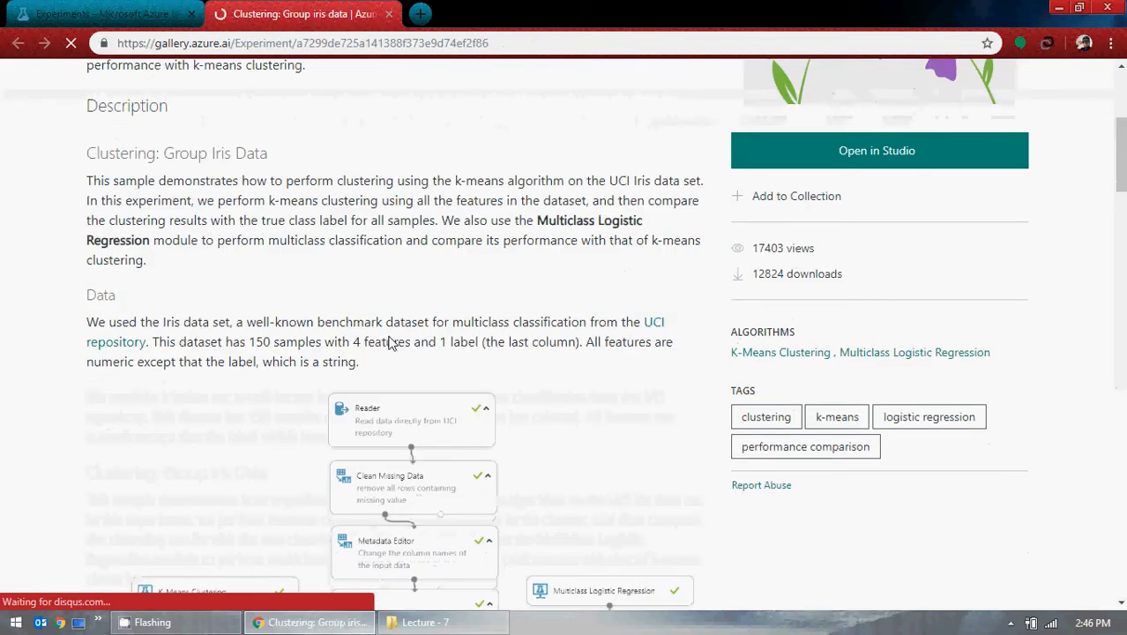
pyautogui.scroll(-5, 5, 391)
pyautogui.scroll(-15, 5, 390)
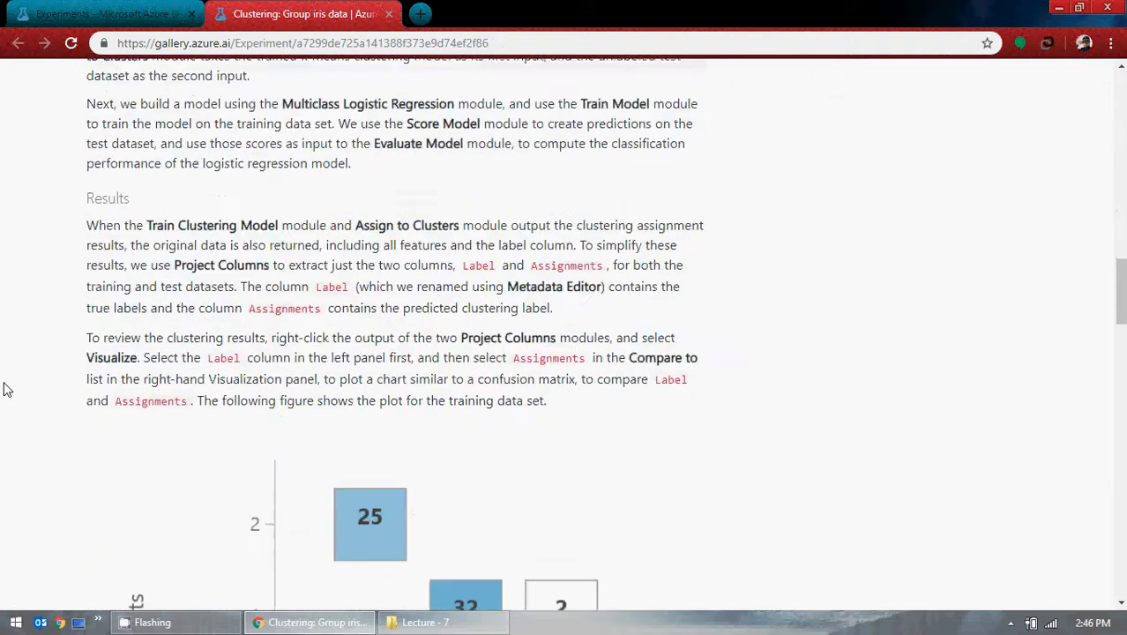
pyautogui.scroll(-15, 8, 389)
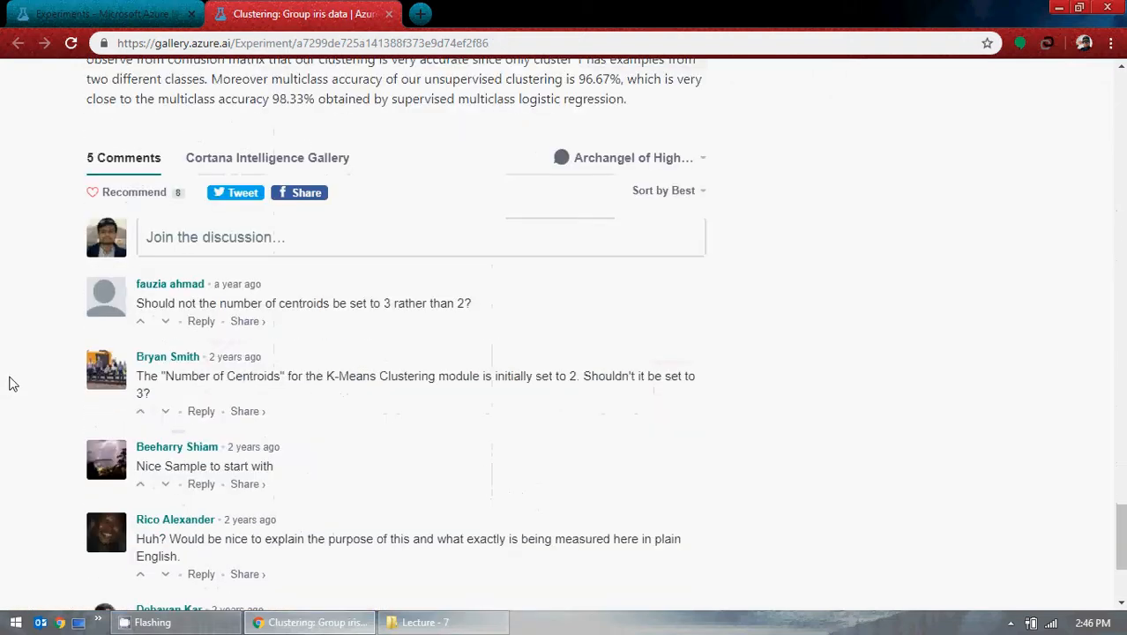
pyautogui.scroll(-3, 9, 383)
pyautogui.scroll(8, 11, 378)
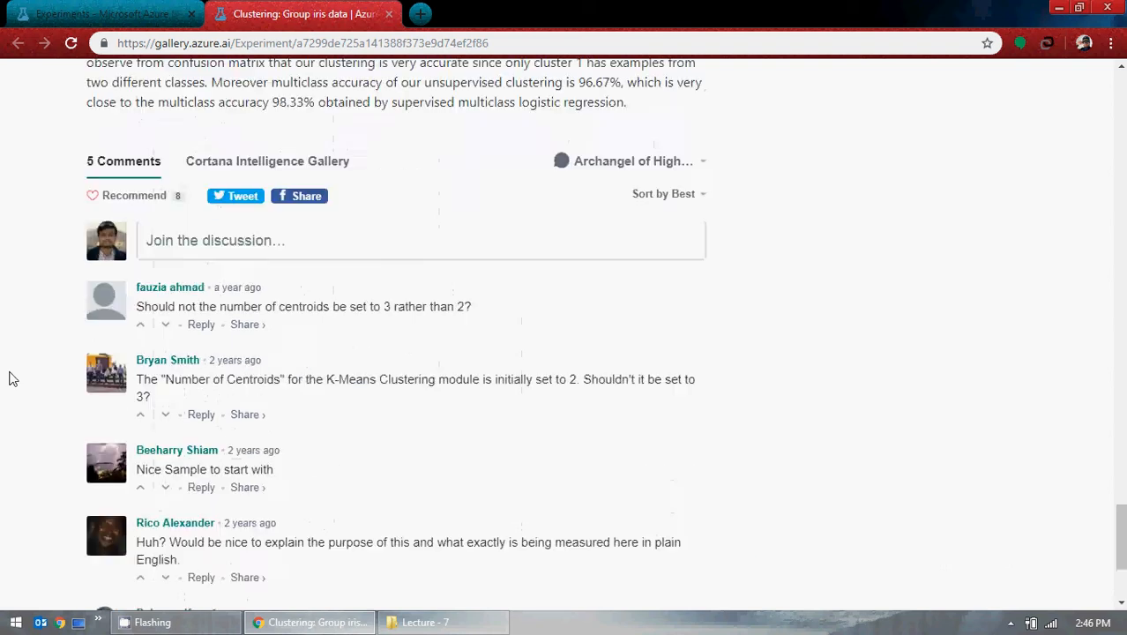
pyautogui.scroll(15, 12, 376)
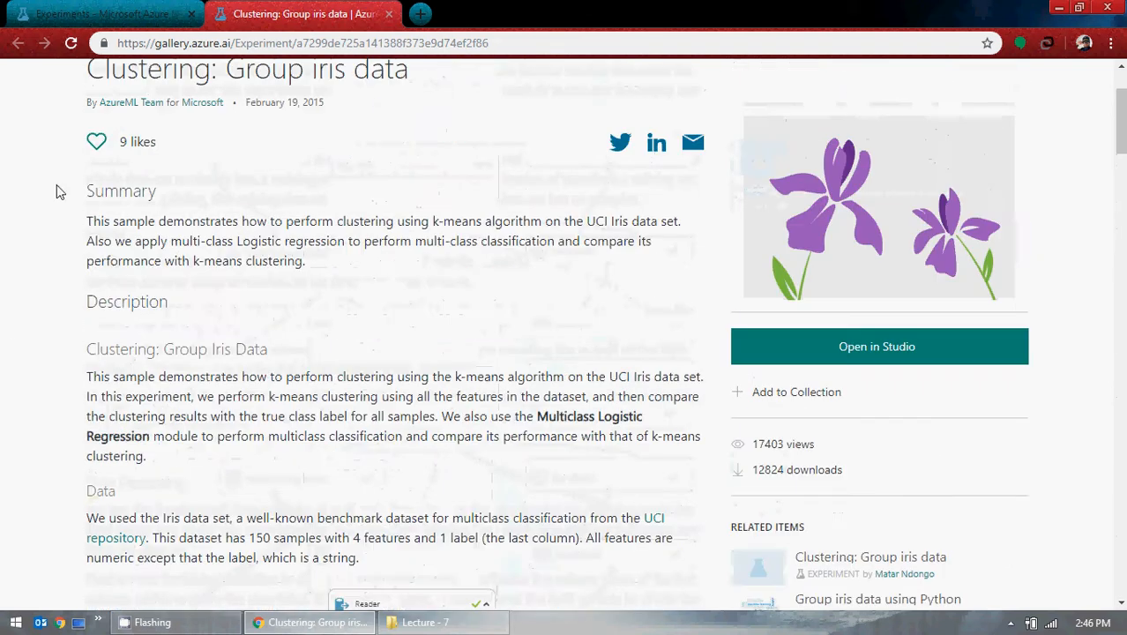
# - Open the "Clustering: Group iris data" template in Studio from the experiment templates and accept the module upgrade
pyautogui.click(73, 21)
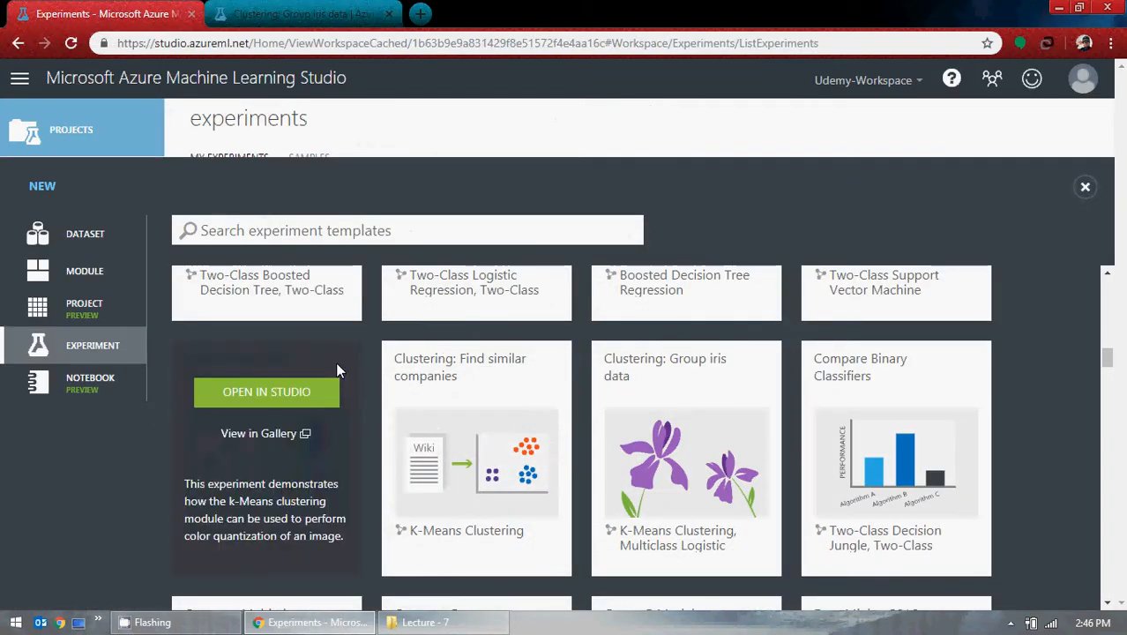
pyautogui.moveTo(680, 416)
pyautogui.click(684, 397)
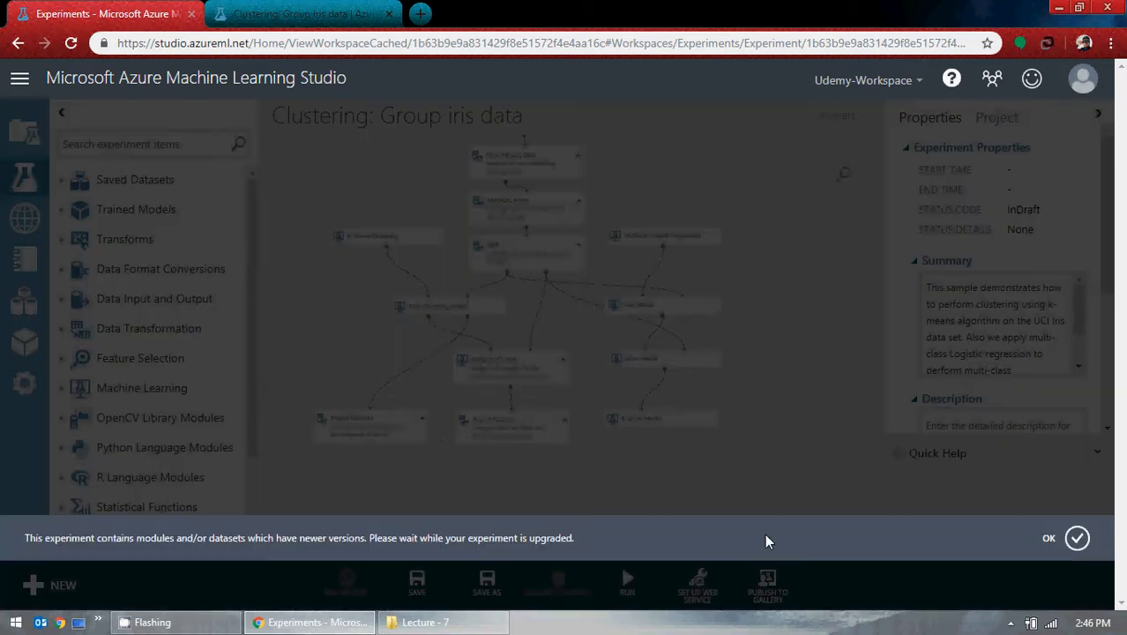
pyautogui.click(1040, 542)
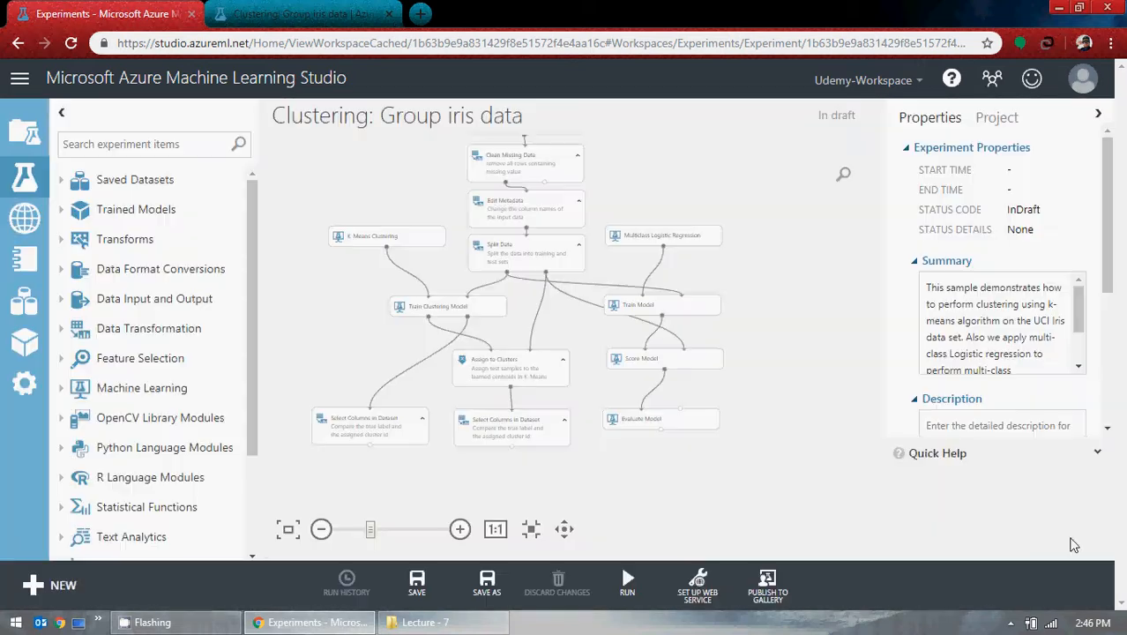
# - Examine the data preparation part of the experiment, including the Clean Missing Data settings and the Import Data output options
pyautogui.scroll(1, 872, 377)
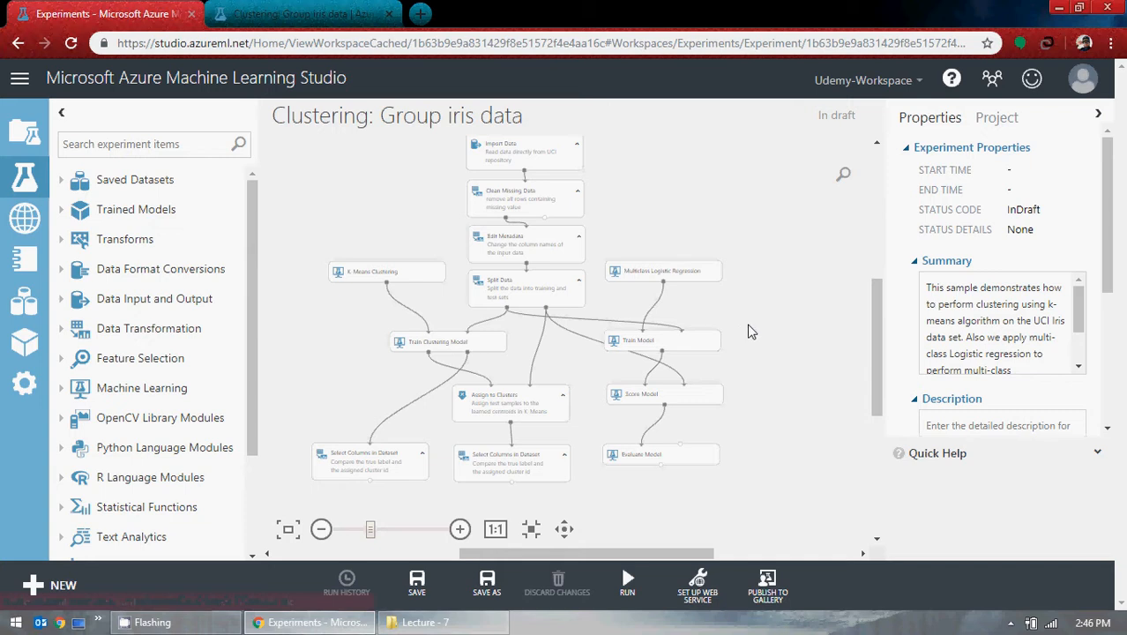
pyautogui.moveTo(877, 350)
pyautogui.mouseDown()
pyautogui.moveTo(869, 328)
pyautogui.moveTo(866, 350)
pyautogui.mouseUp()
pyautogui.scroll(3, 721, 291)
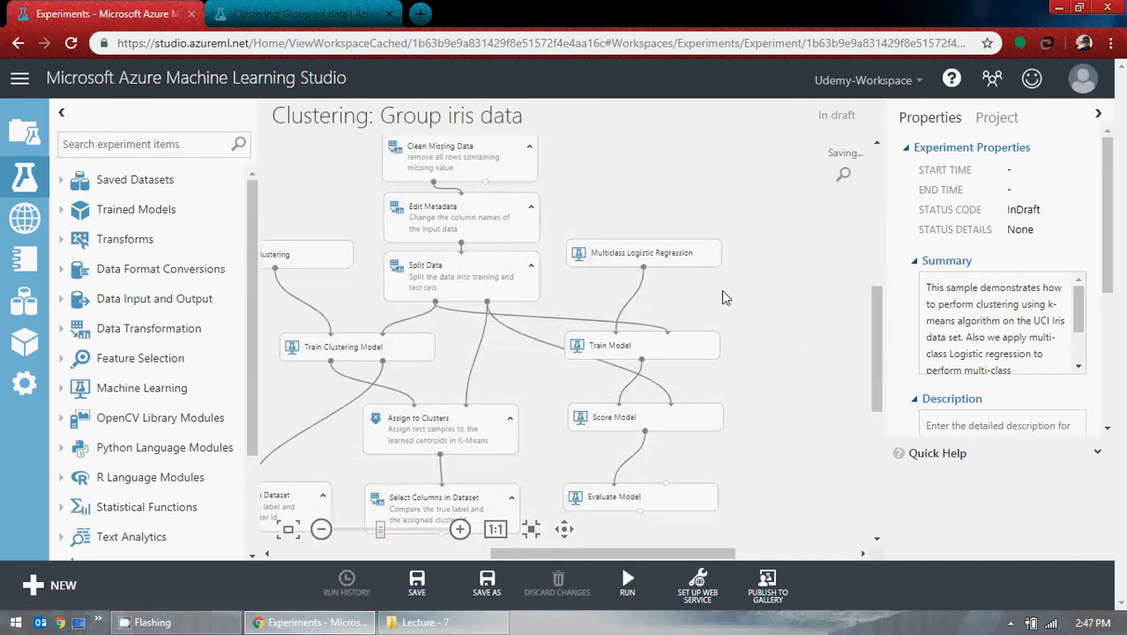
pyautogui.moveTo(589, 551); pyautogui.dragTo(498, 555)
pyautogui.scroll(-1, 671, 329)
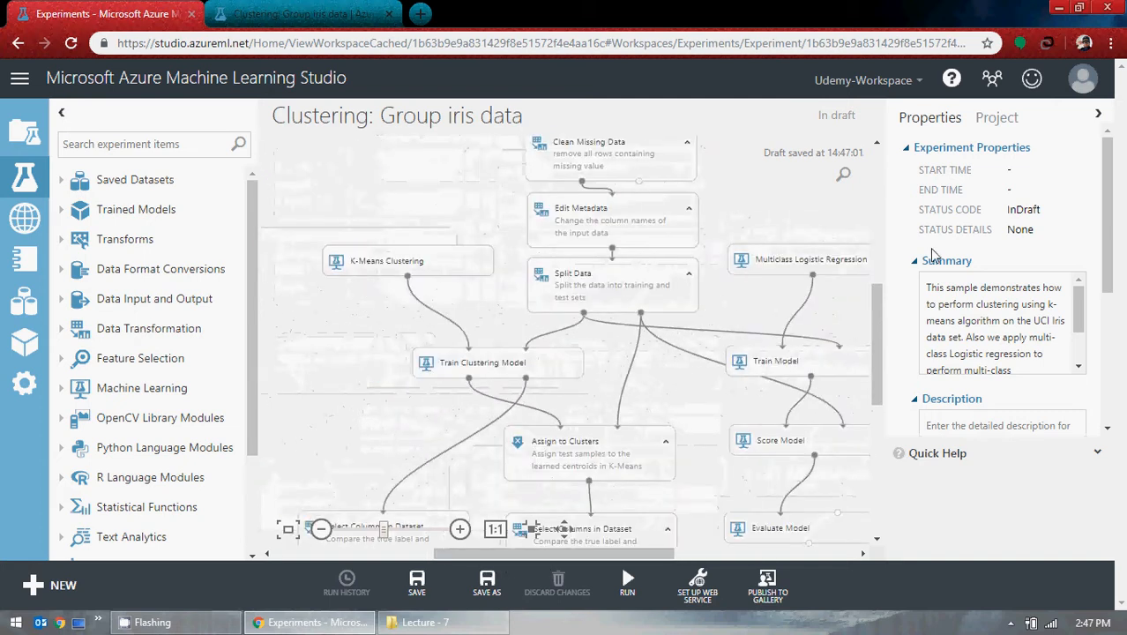
pyautogui.moveTo(871, 342); pyautogui.dragTo(876, 292)
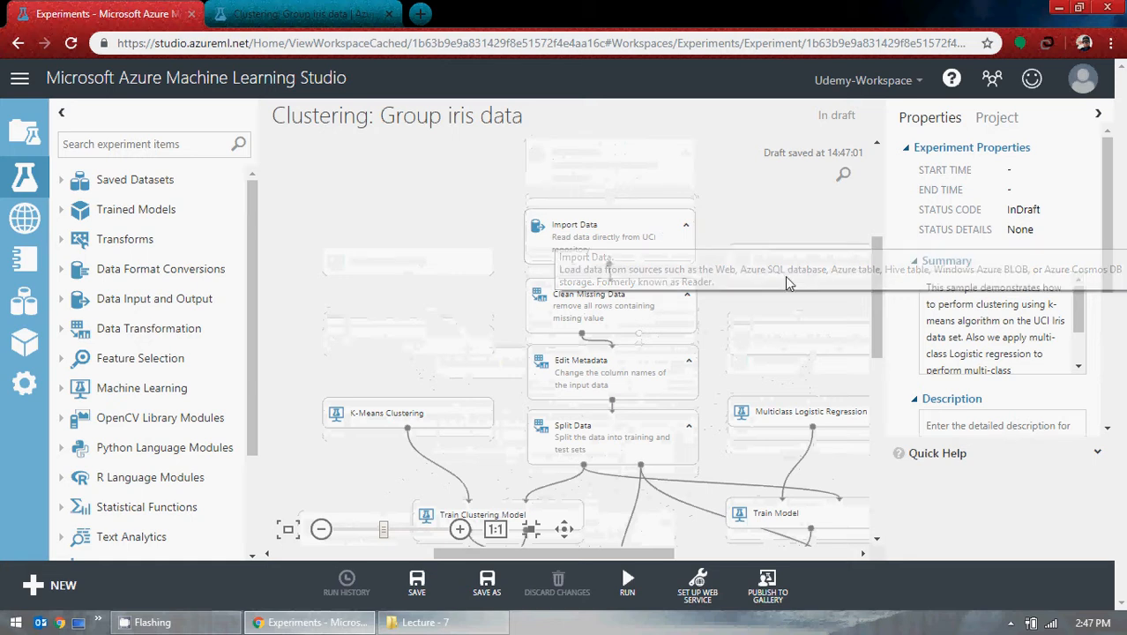
pyautogui.click(637, 319)
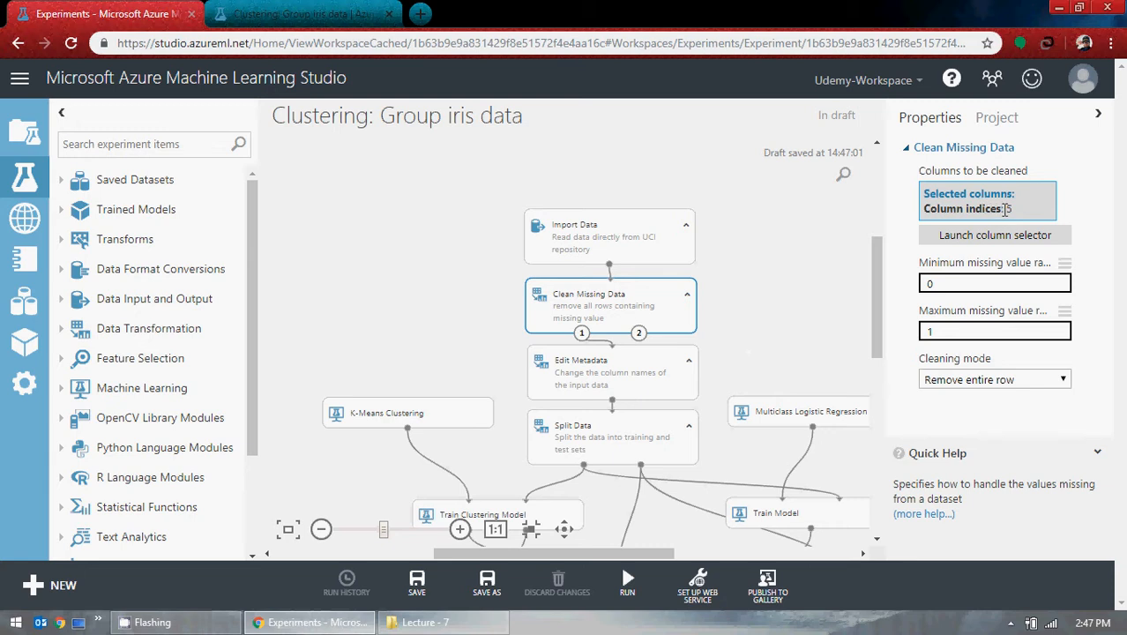
pyautogui.rightClick(608, 264)
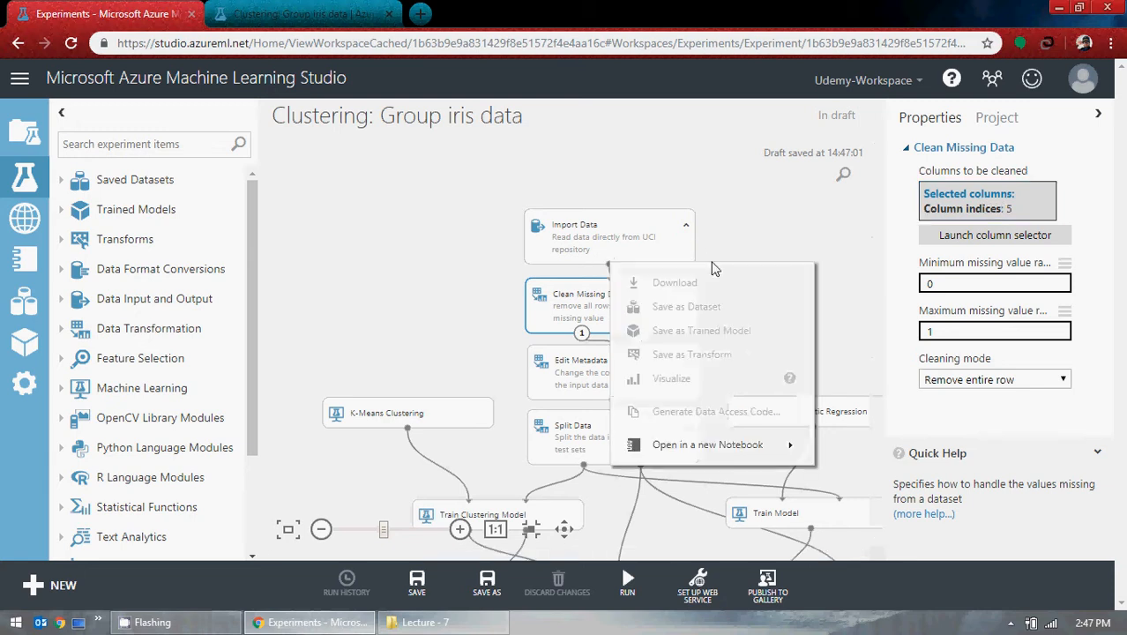
pyautogui.click(863, 236)
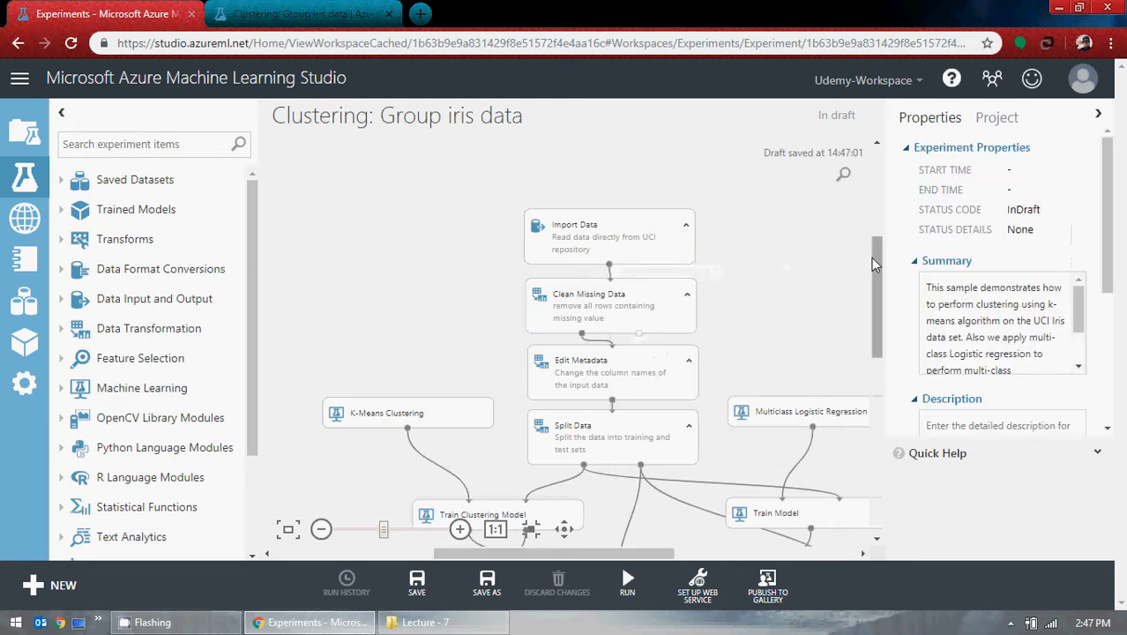
# - Inspect the K-Means Clustering parameters and trace the clustering and Multiclass Logistic Regression branches down to their final modules
pyautogui.moveTo(874, 263); pyautogui.dragTo(876, 313)
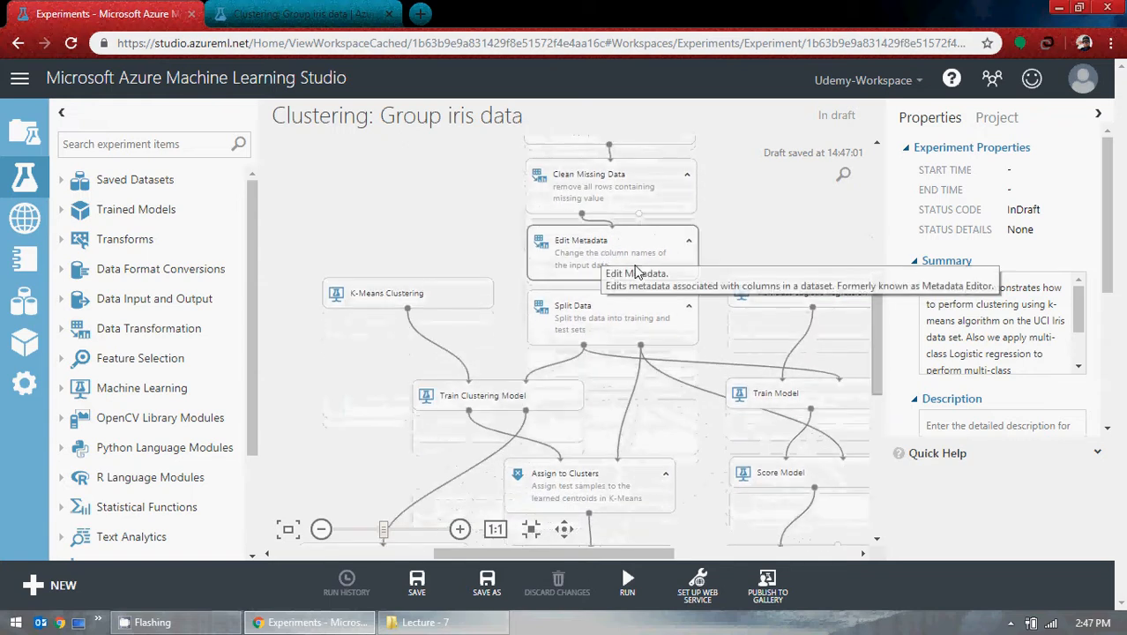
pyautogui.click(394, 298)
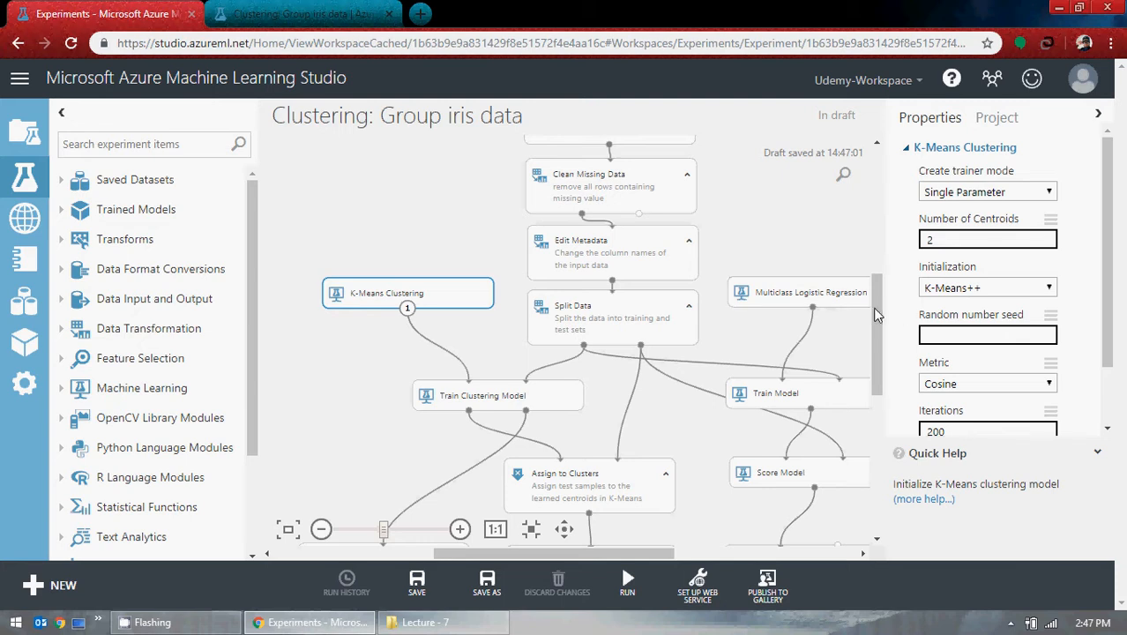
pyautogui.scroll(3, 875, 270)
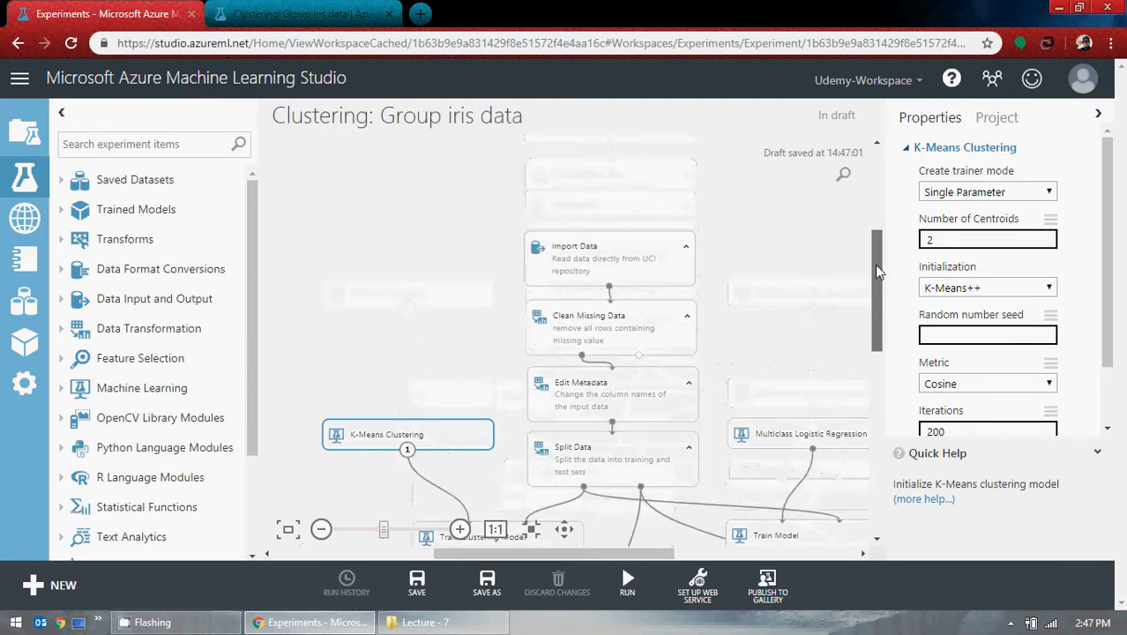
pyautogui.moveTo(875, 270); pyautogui.dragTo(880, 316)
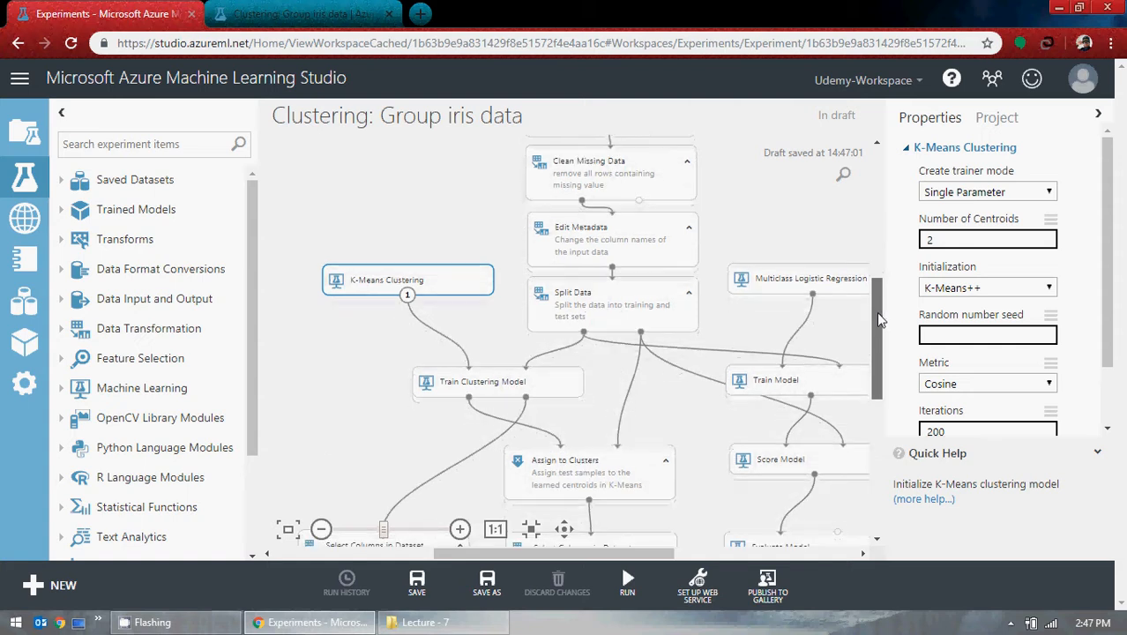
pyautogui.moveTo(879, 314); pyautogui.dragTo(877, 332)
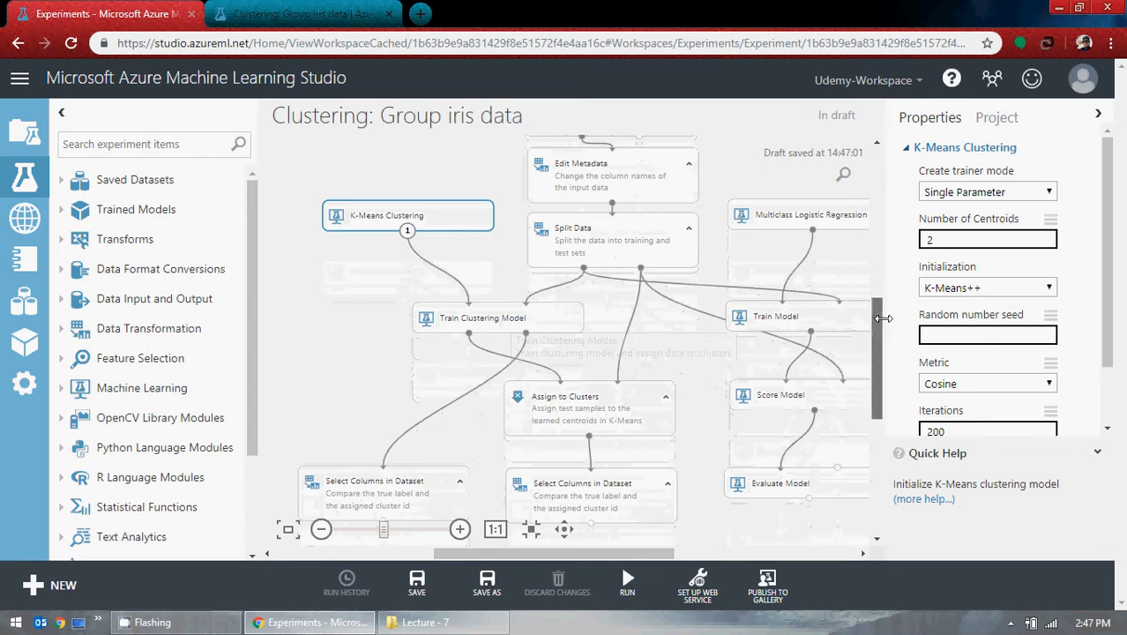
pyautogui.moveTo(883, 317)
pyautogui.mouseDown()
pyautogui.moveTo(884, 346)
pyautogui.moveTo(889, 305)
pyautogui.mouseUp()
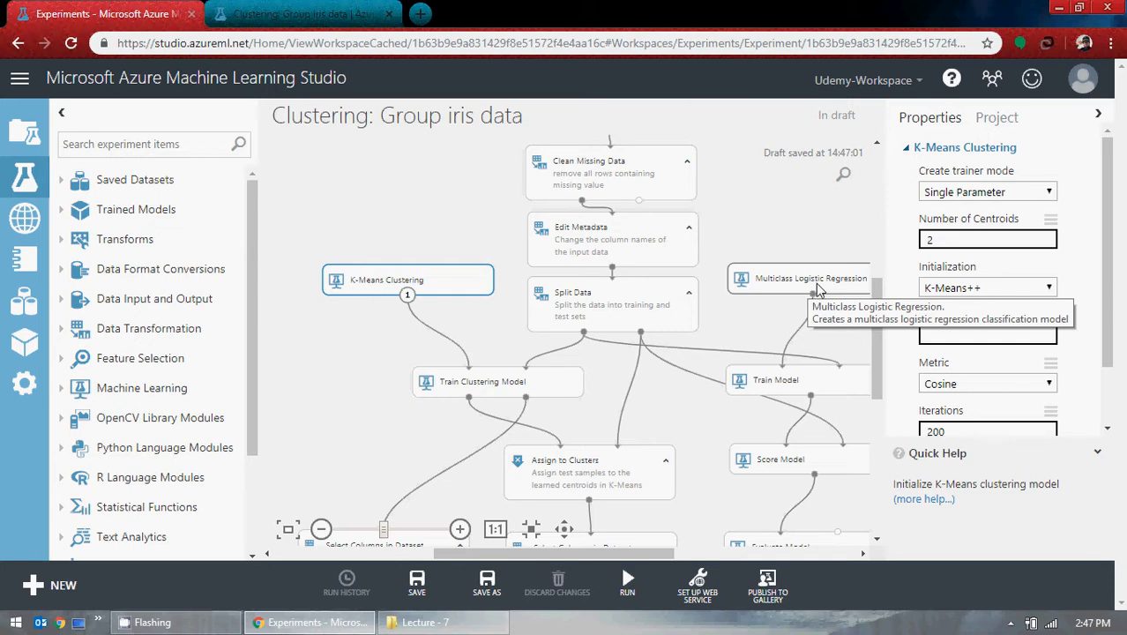
pyautogui.moveTo(881, 325); pyautogui.dragTo(882, 365)
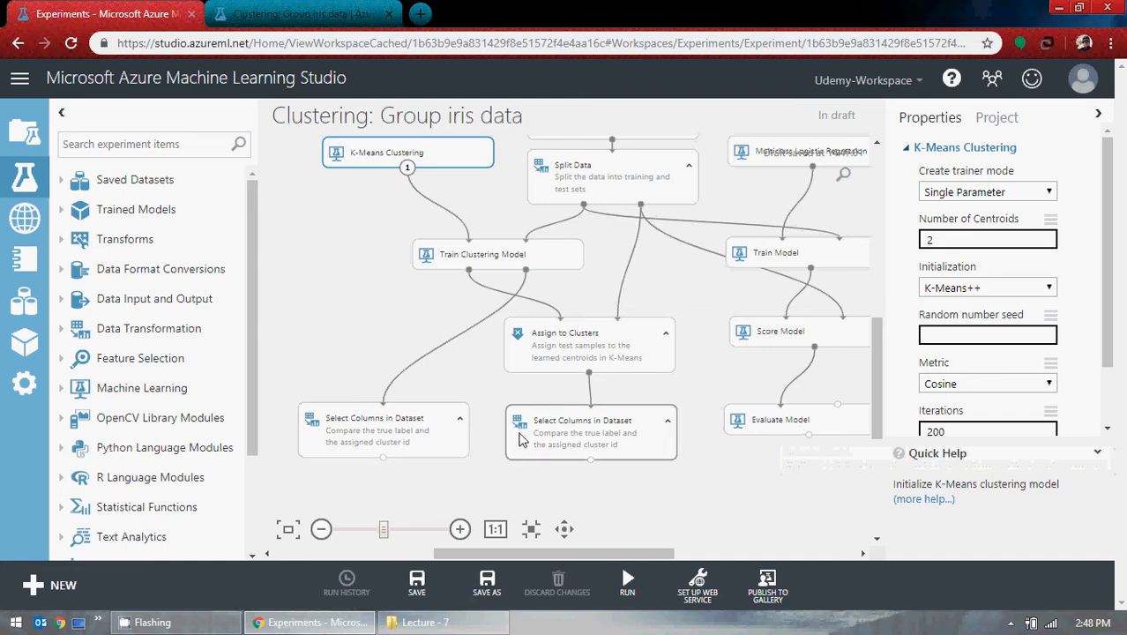
# - Run the iris clustering experiment and follow the modules' progress through the graph until the run ends
pyautogui.moveTo(621, 606)
pyautogui.click(628, 585)
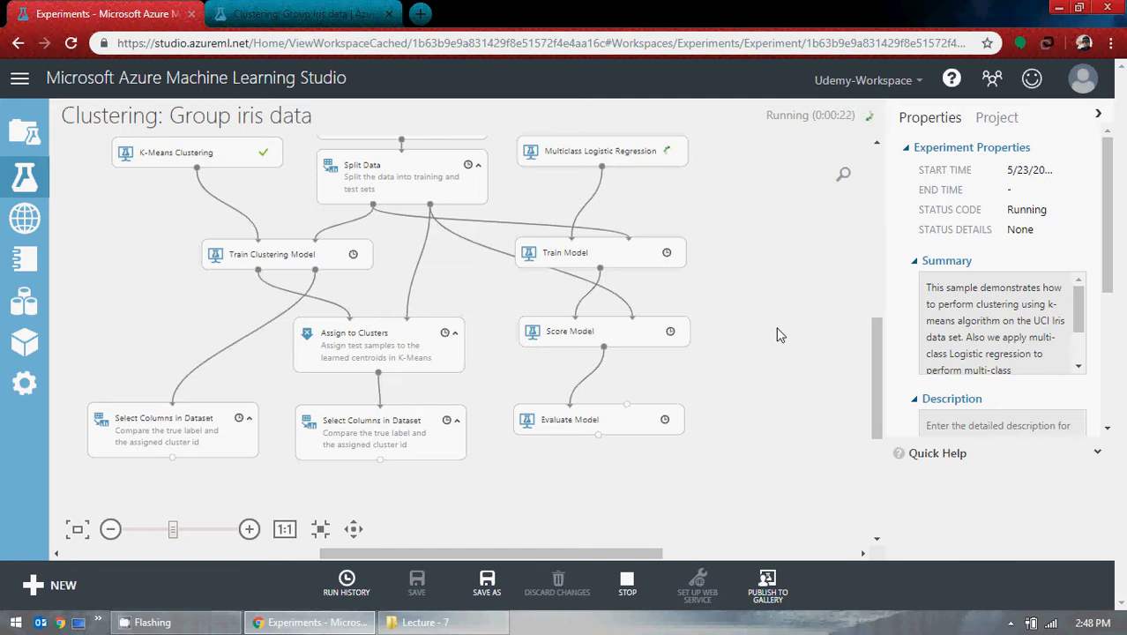
pyautogui.moveTo(876, 350); pyautogui.dragTo(876, 317)
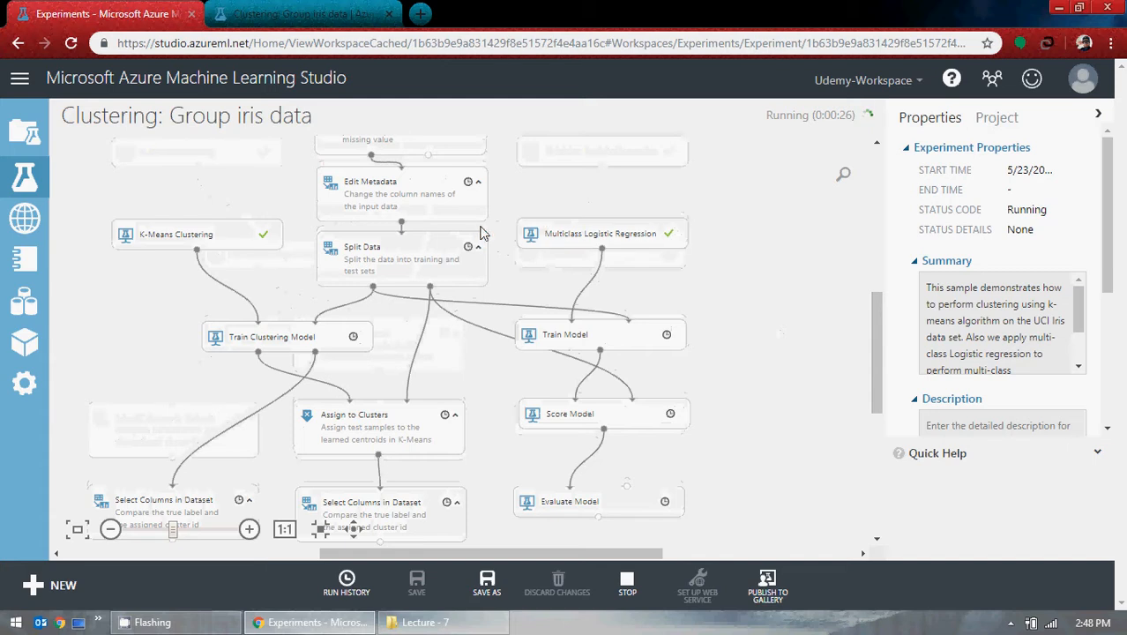
pyautogui.moveTo(875, 323)
pyautogui.mouseDown()
pyautogui.moveTo(878, 280)
pyautogui.moveTo(882, 303)
pyautogui.mouseUp()
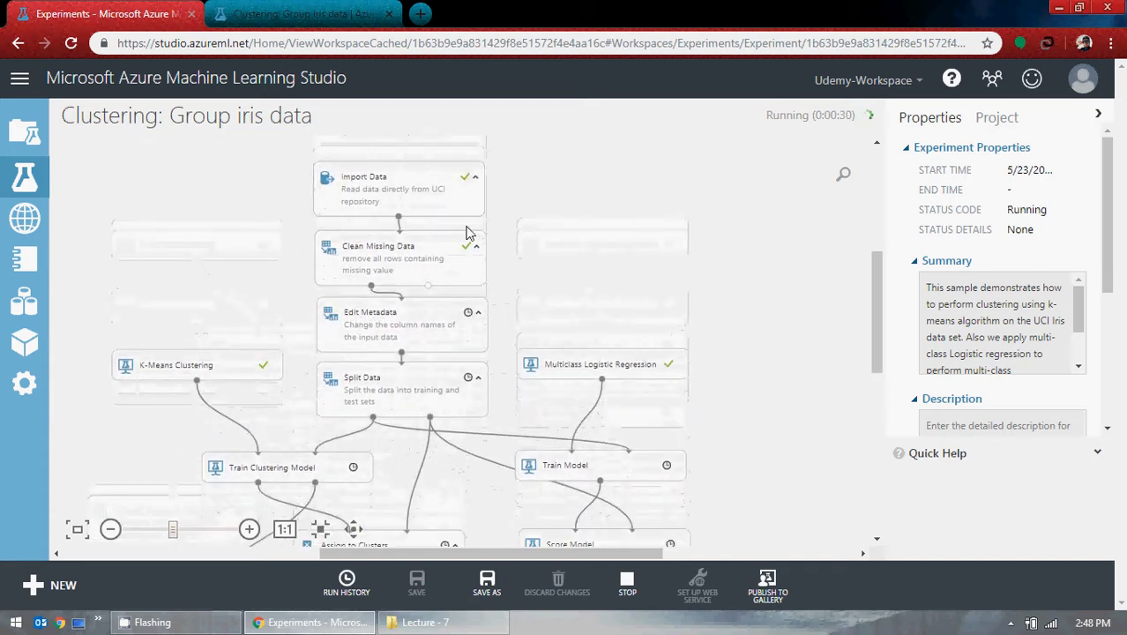
pyautogui.scroll(-3, 879, 300)
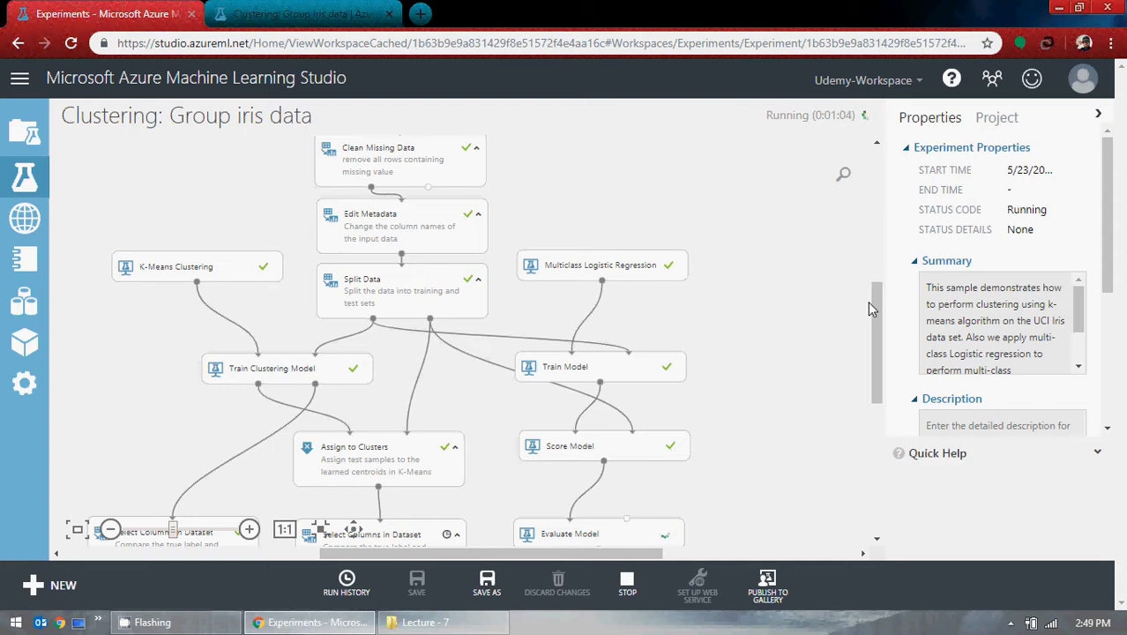
pyautogui.scroll(-1, 724, 283)
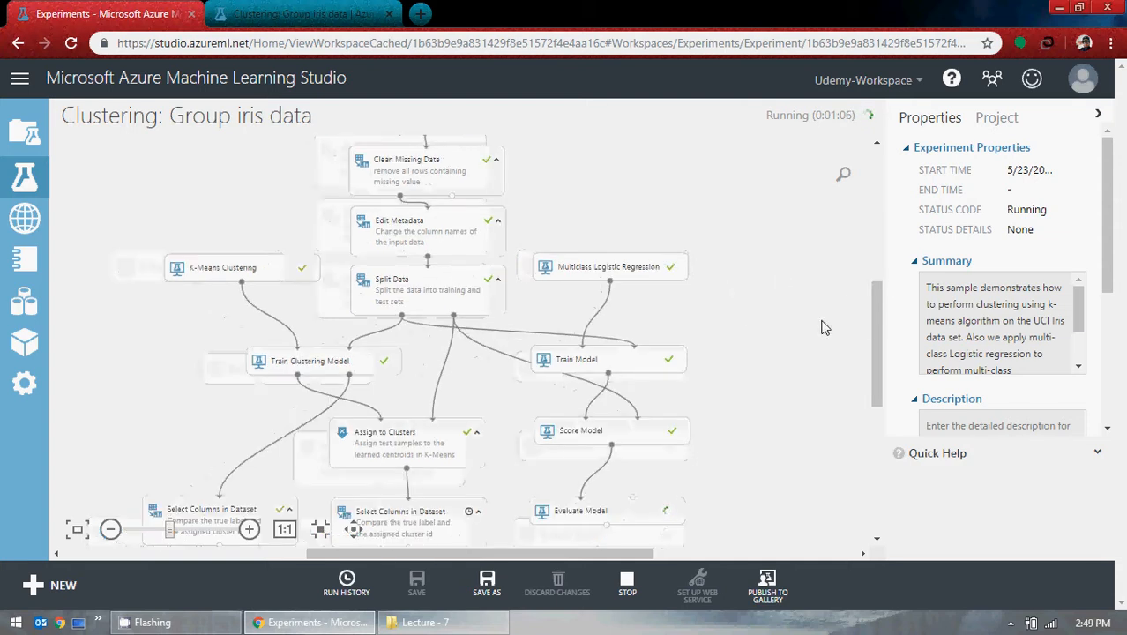
pyautogui.scroll(-1, 840, 320)
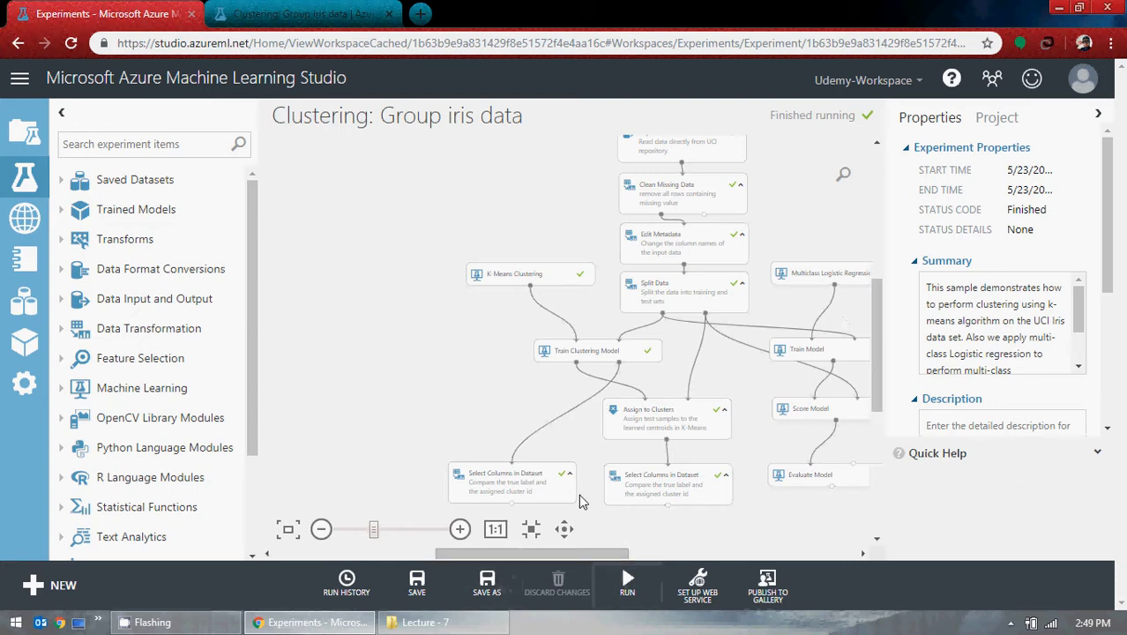
# - Visualize the Import Data results dataset and examine the statistics and histogram of Col5
pyautogui.moveTo(878, 397); pyautogui.dragTo(878, 345)
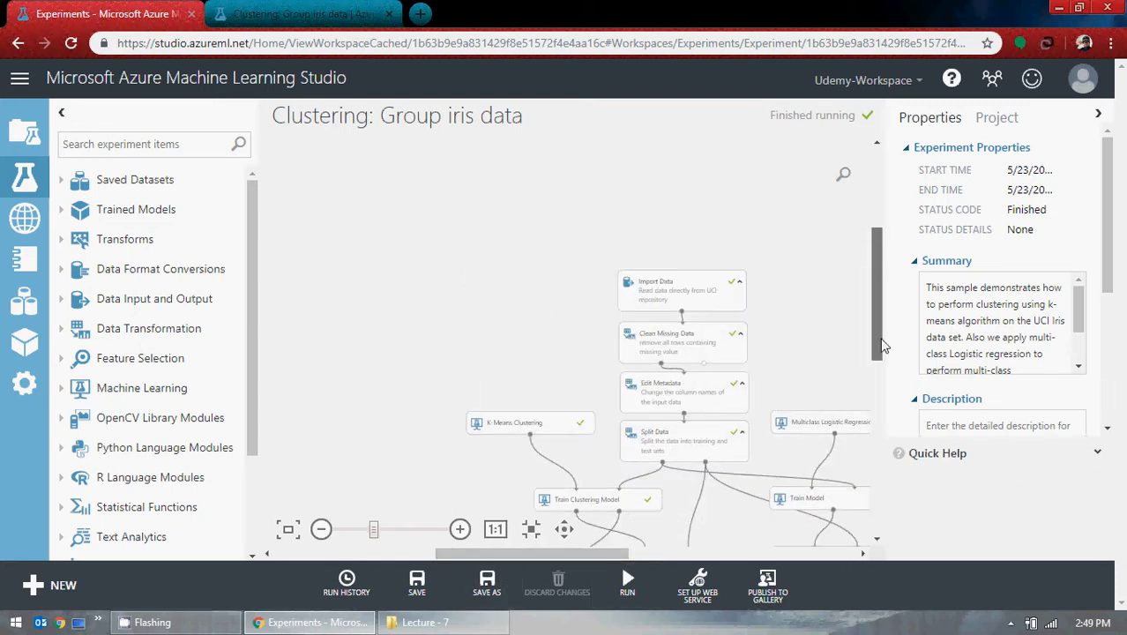
pyautogui.rightClick(686, 318)
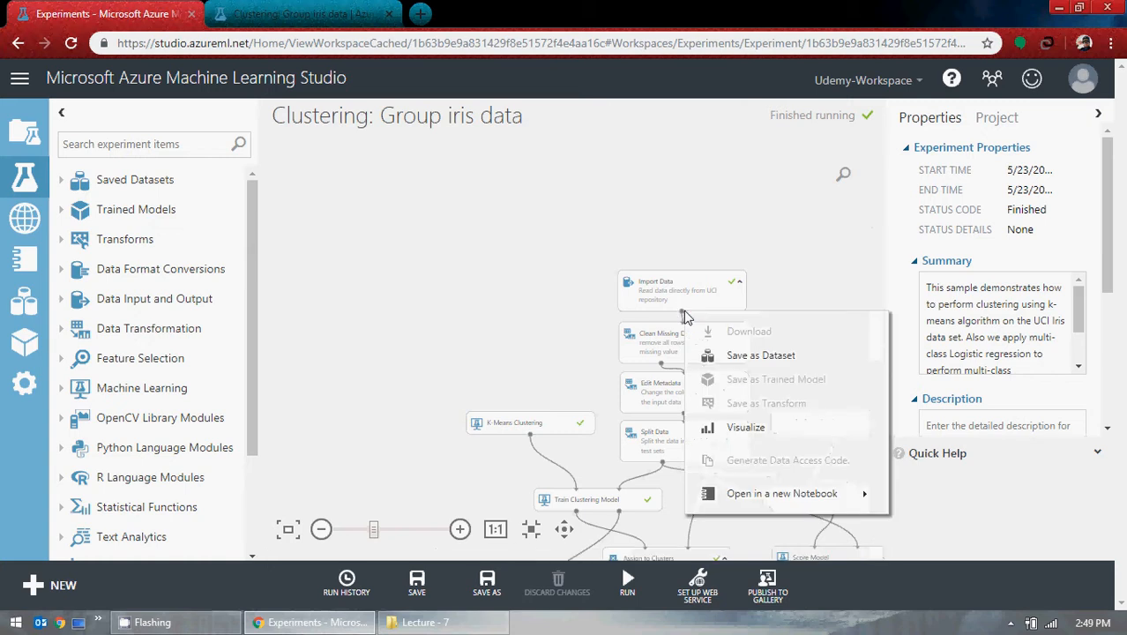
pyautogui.click(716, 429)
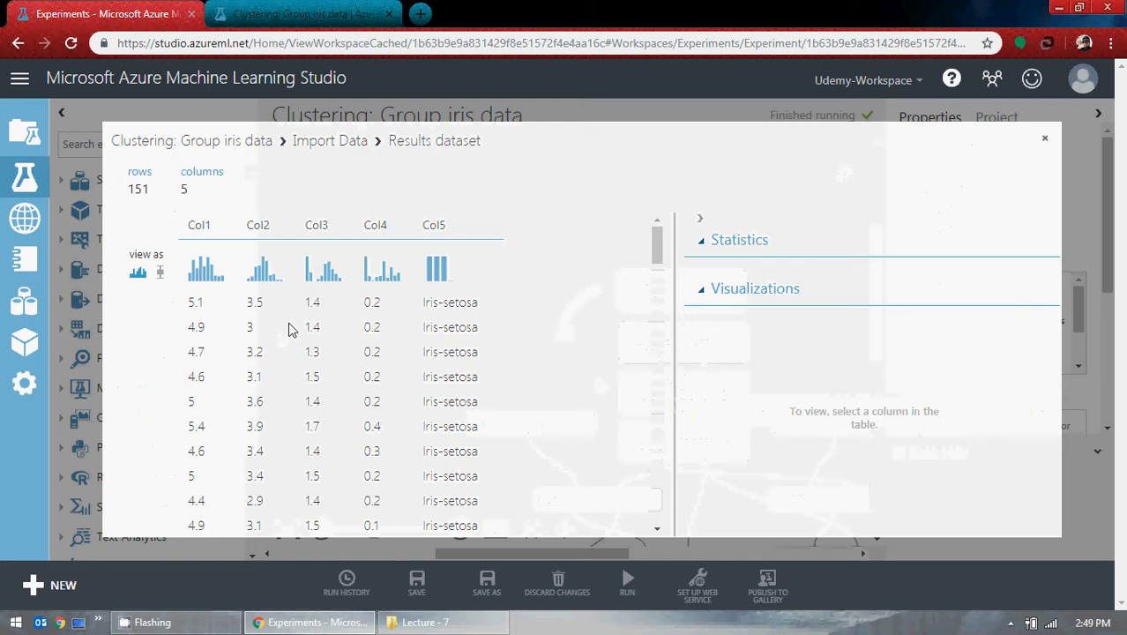
pyautogui.scroll(-2, 289, 328)
pyautogui.scroll(2, 291, 328)
pyautogui.click(446, 280)
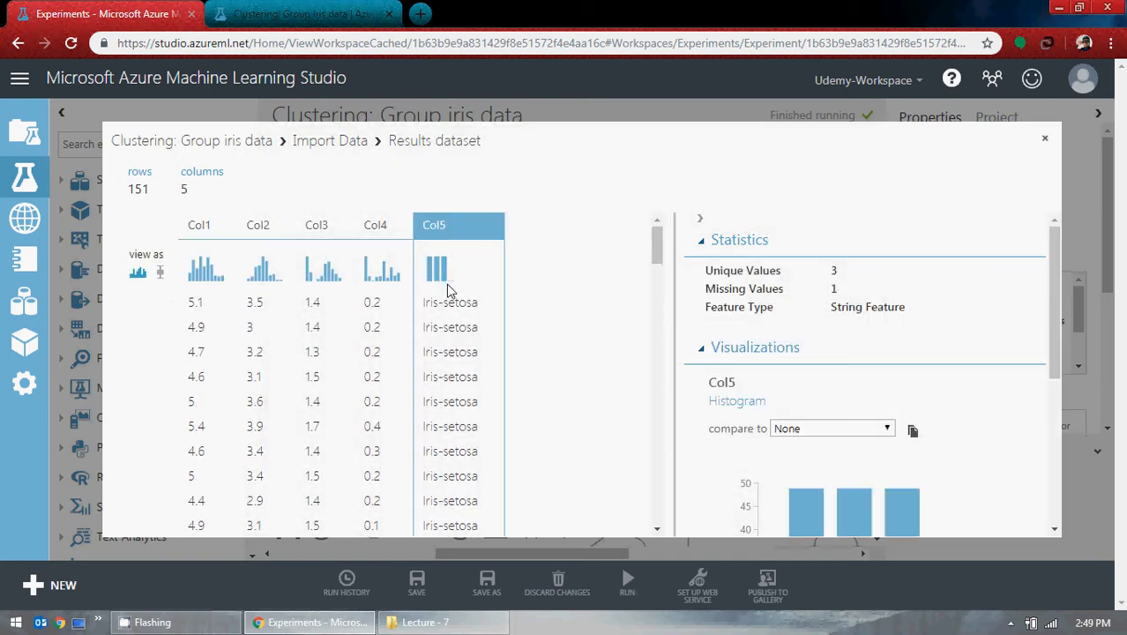
pyautogui.scroll(-3, 785, 361)
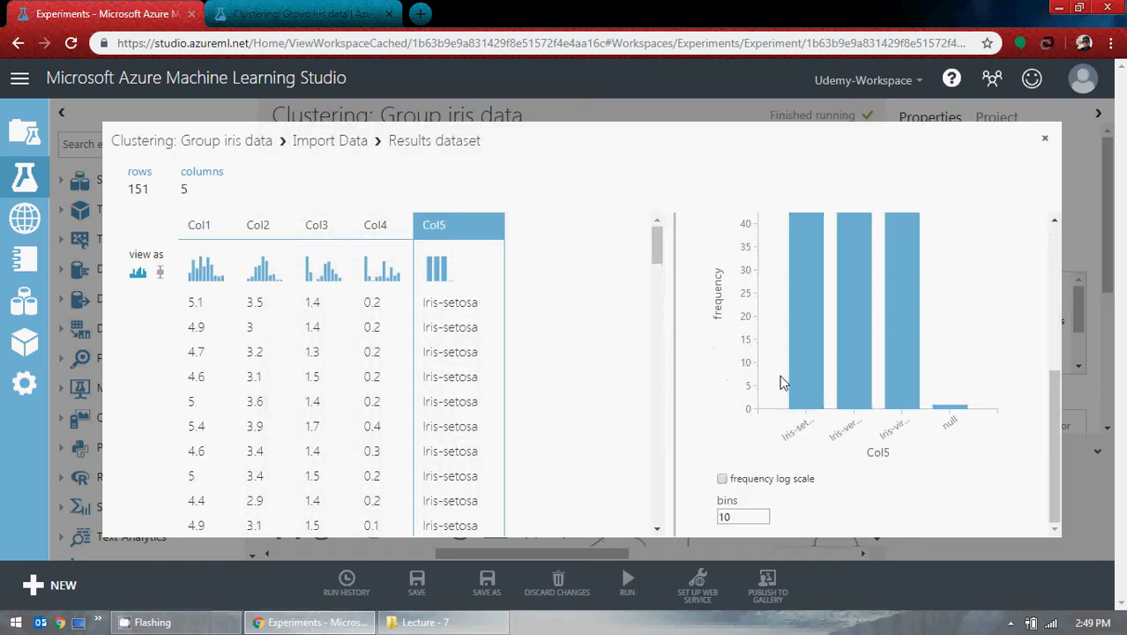
# - Look through the rows of the Import Data results dataset to compare the Col5 species labels, and close the dataset view
pyautogui.scroll(3, 783, 382)
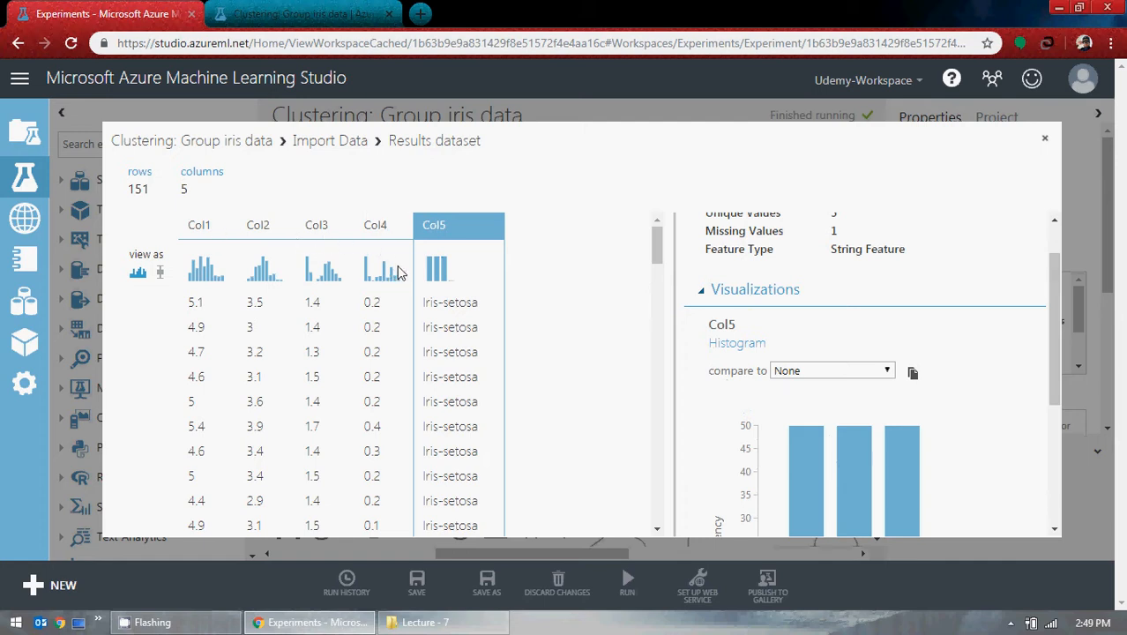
pyautogui.scroll(-15, 397, 280)
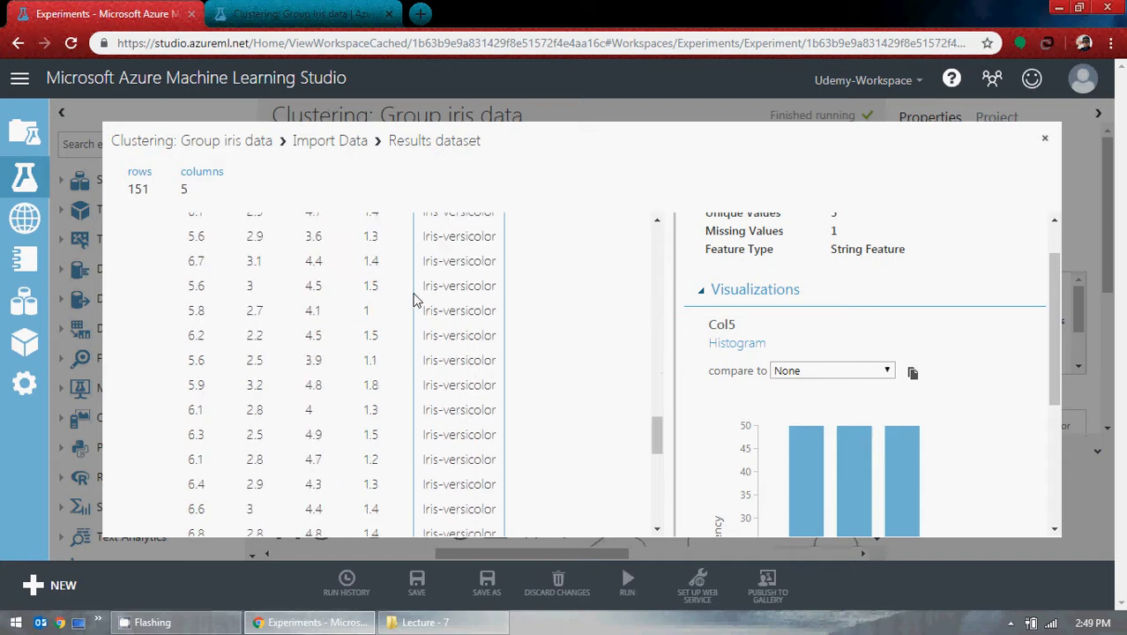
pyautogui.scroll(6, 414, 300)
pyautogui.scroll(6, 414, 300)
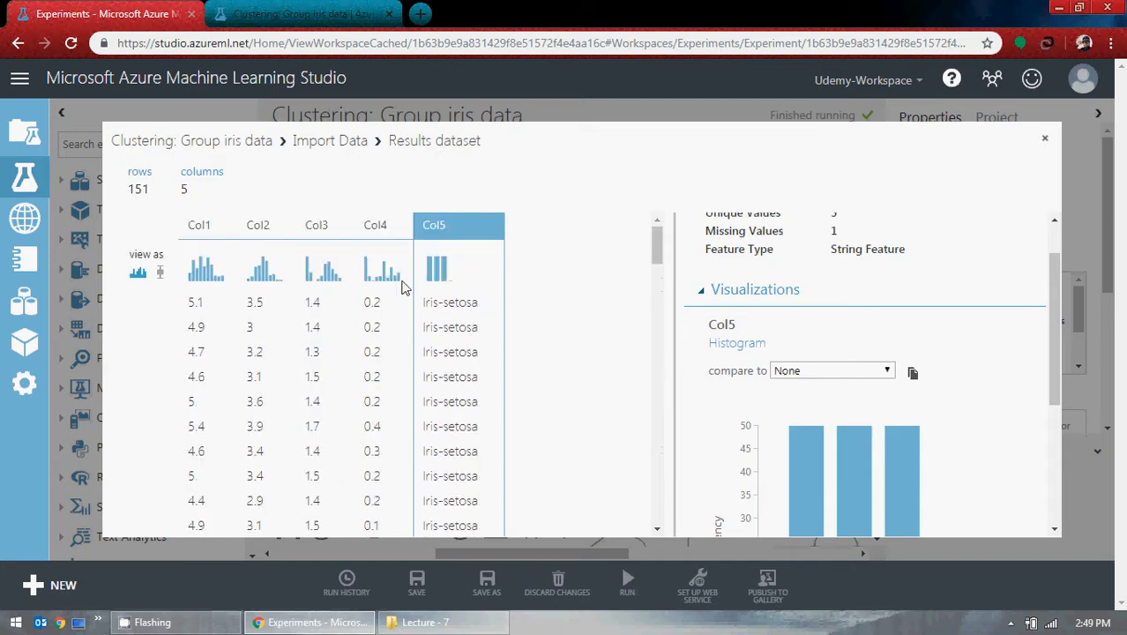
pyautogui.scroll(-15, 413, 304)
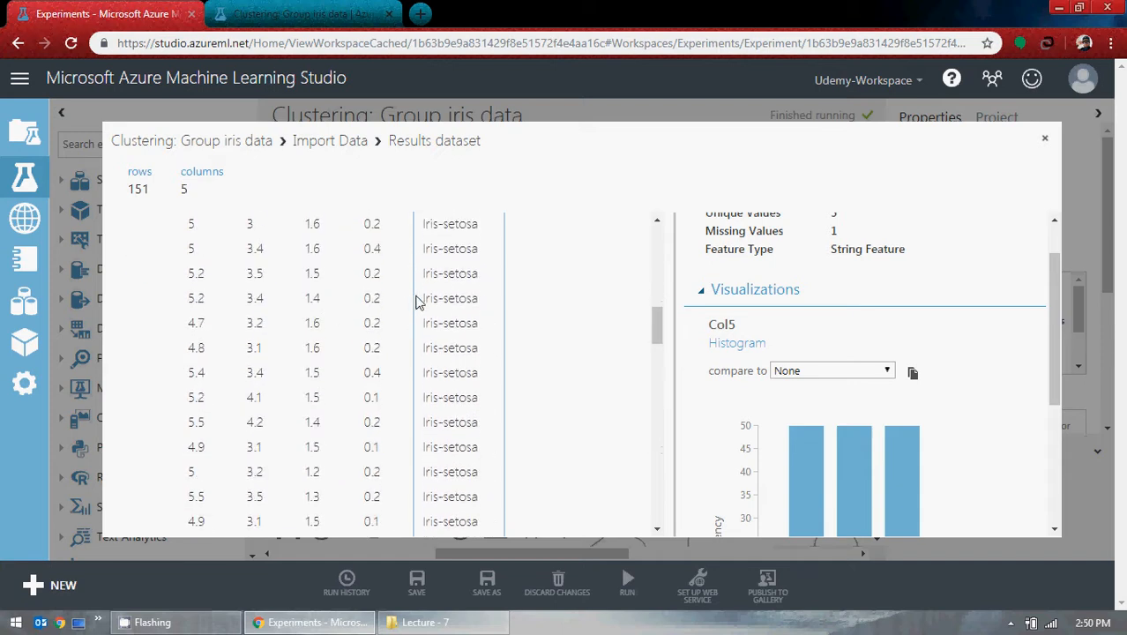
pyautogui.scroll(10, 418, 298)
pyautogui.scroll(4, 420, 302)
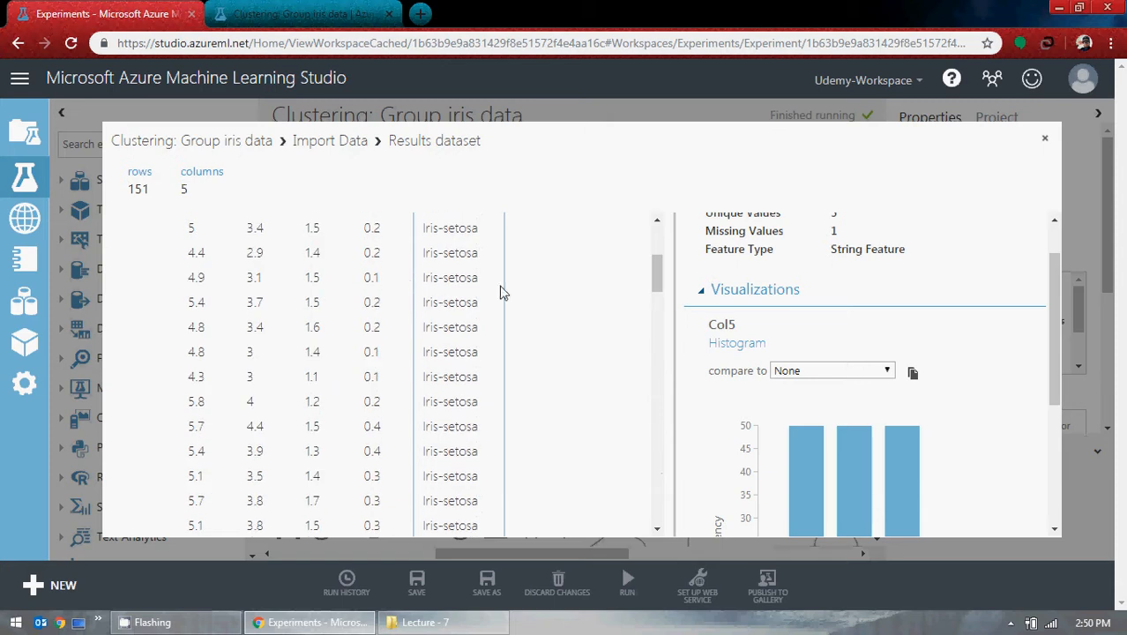
pyautogui.click(1044, 138)
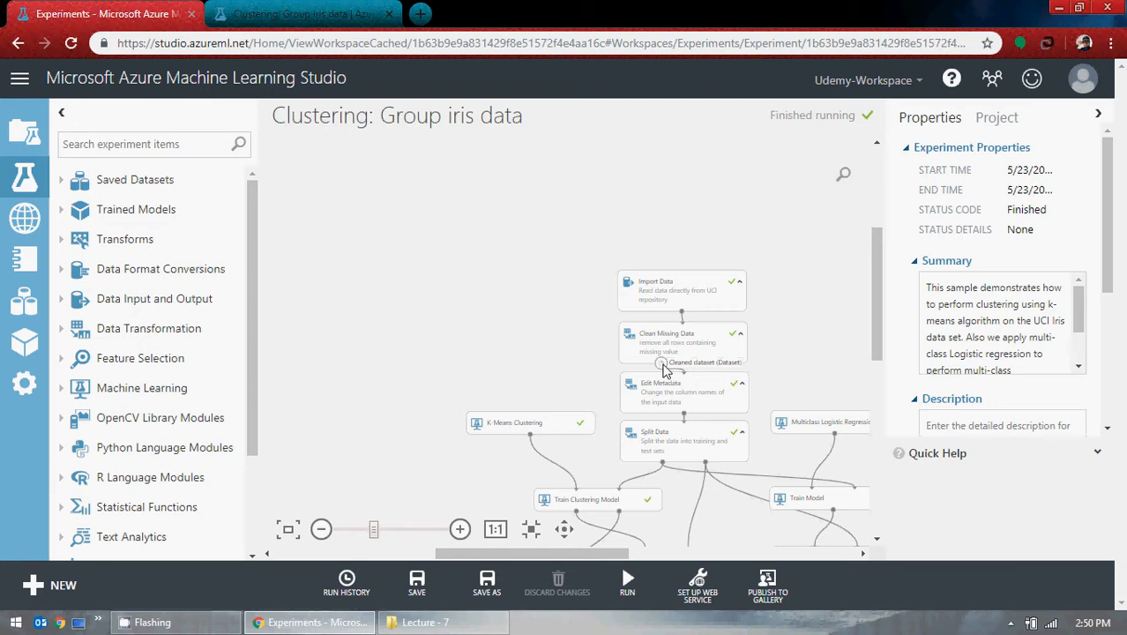
# - Visualize the Import Data output once more, review its columns and rows, and close the view
pyautogui.rightClick(684, 314)
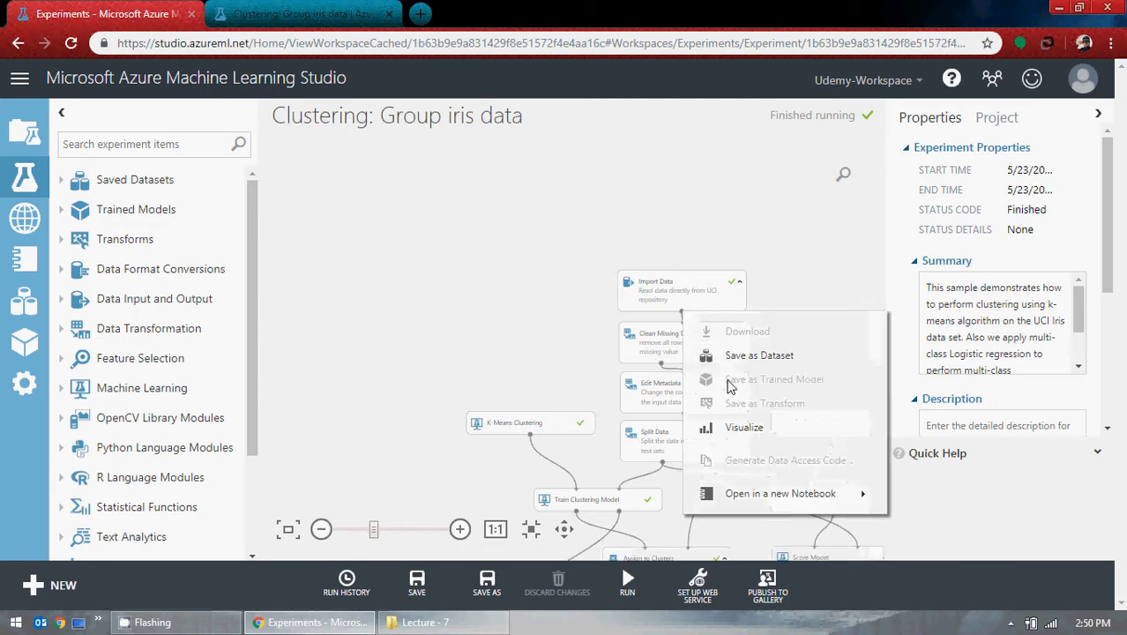
pyautogui.click(734, 427)
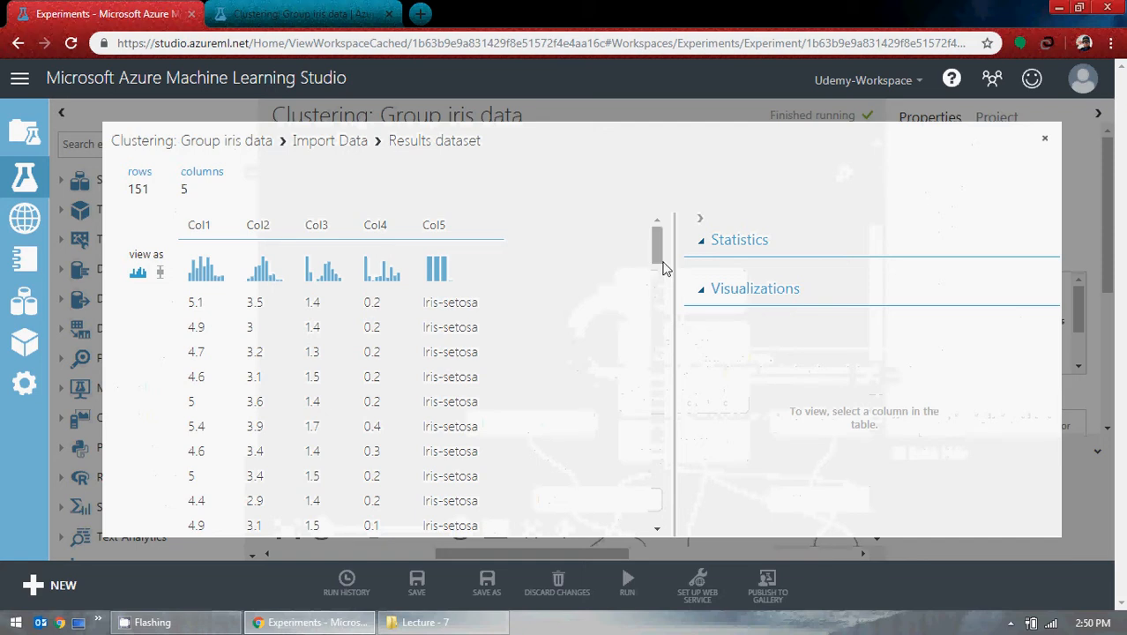
pyautogui.moveTo(660, 263)
pyautogui.mouseDown()
pyautogui.moveTo(654, 513)
pyautogui.moveTo(654, 252)
pyautogui.mouseUp()
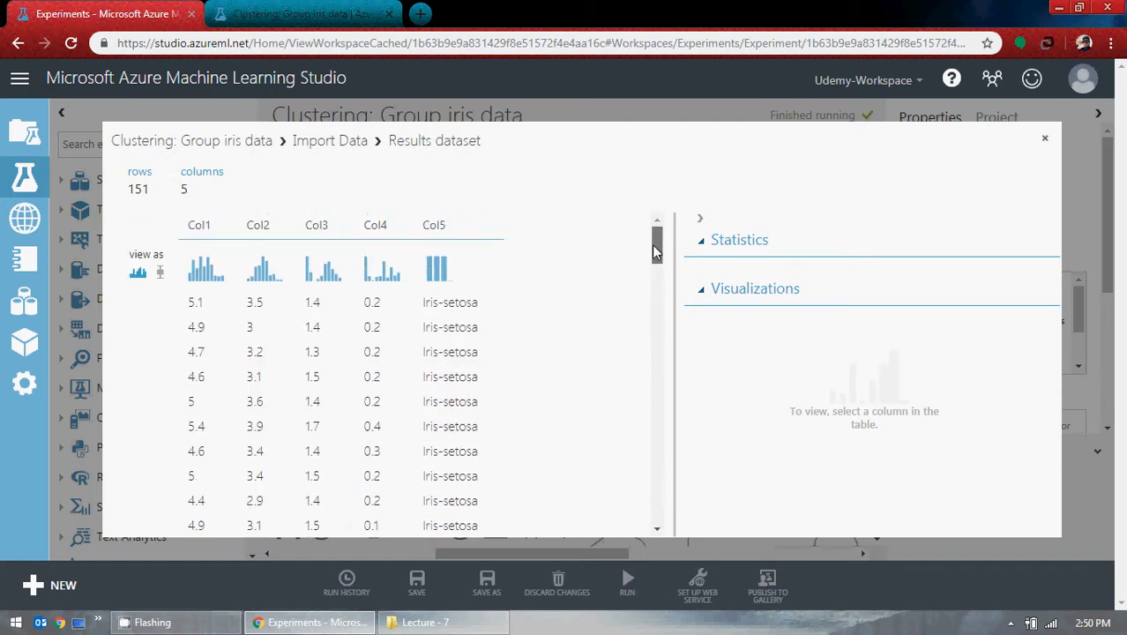
pyautogui.click(1045, 138)
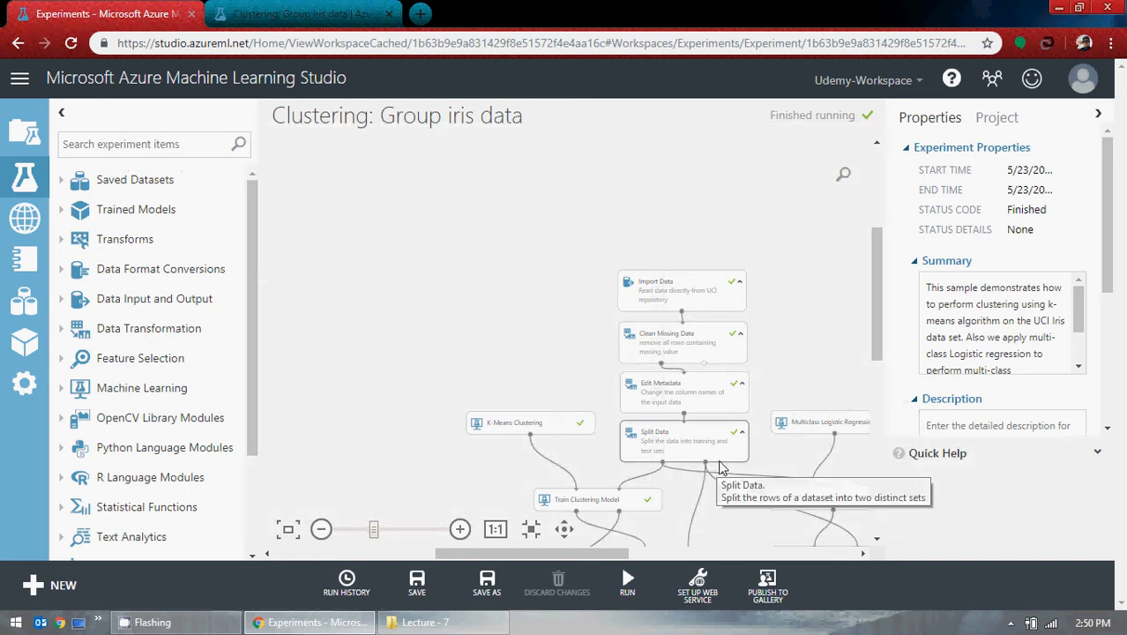
# - Check the Edit Metadata settings and visualize its results dataset to examine the column names
pyautogui.moveTo(874, 293); pyautogui.dragTo(869, 321)
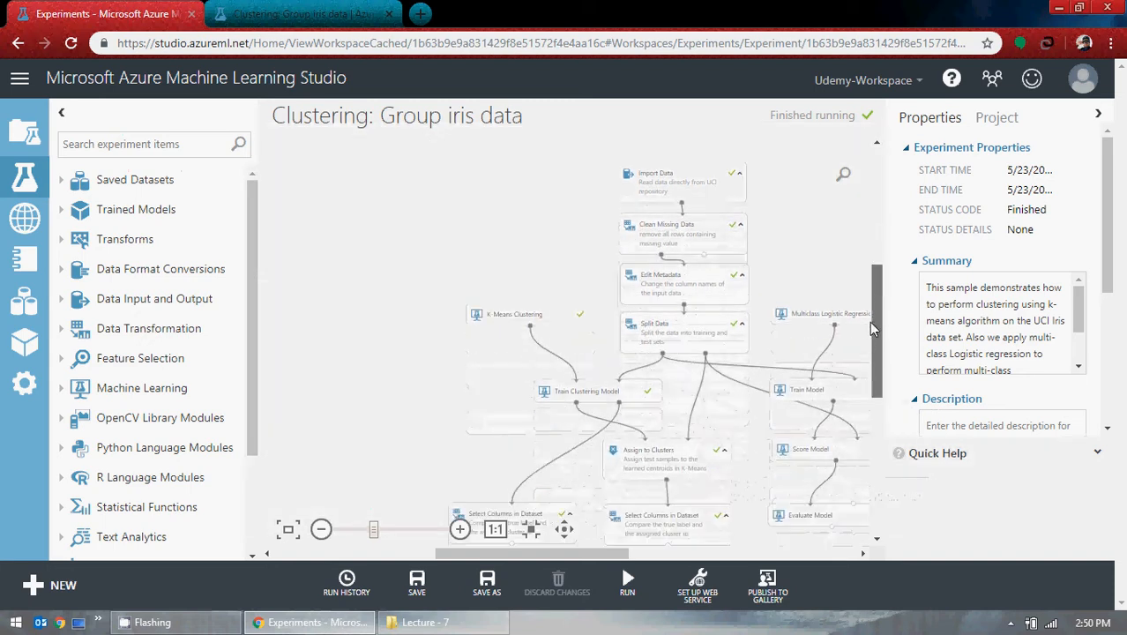
pyautogui.moveTo(578, 554); pyautogui.dragTo(592, 558)
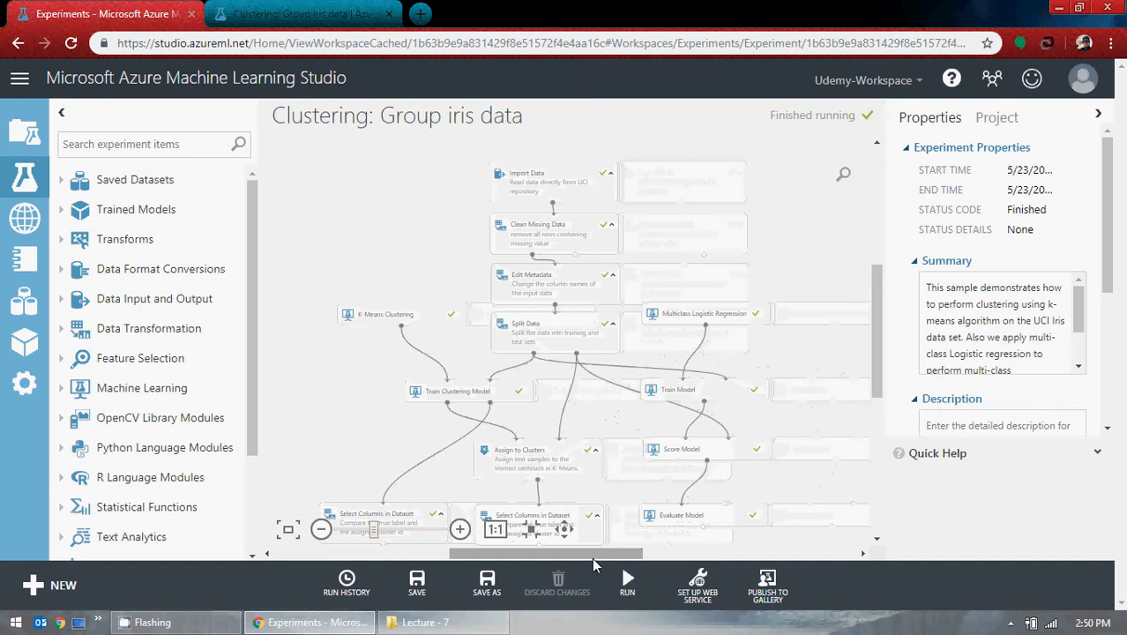
pyautogui.click(547, 294)
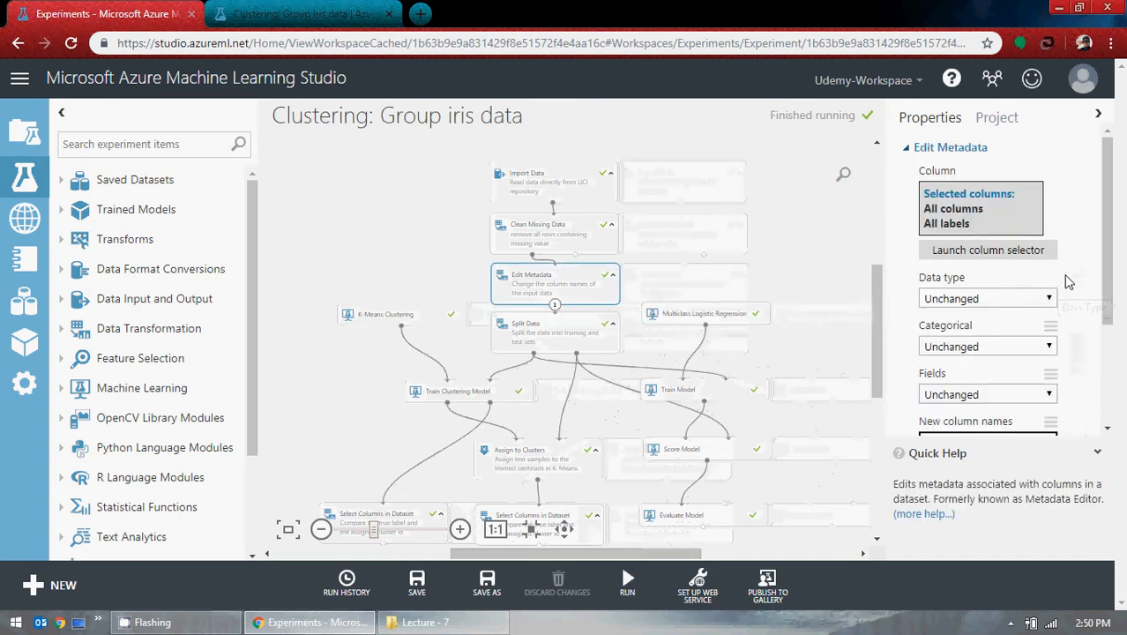
pyautogui.rightClick(555, 305)
pyautogui.click(627, 421)
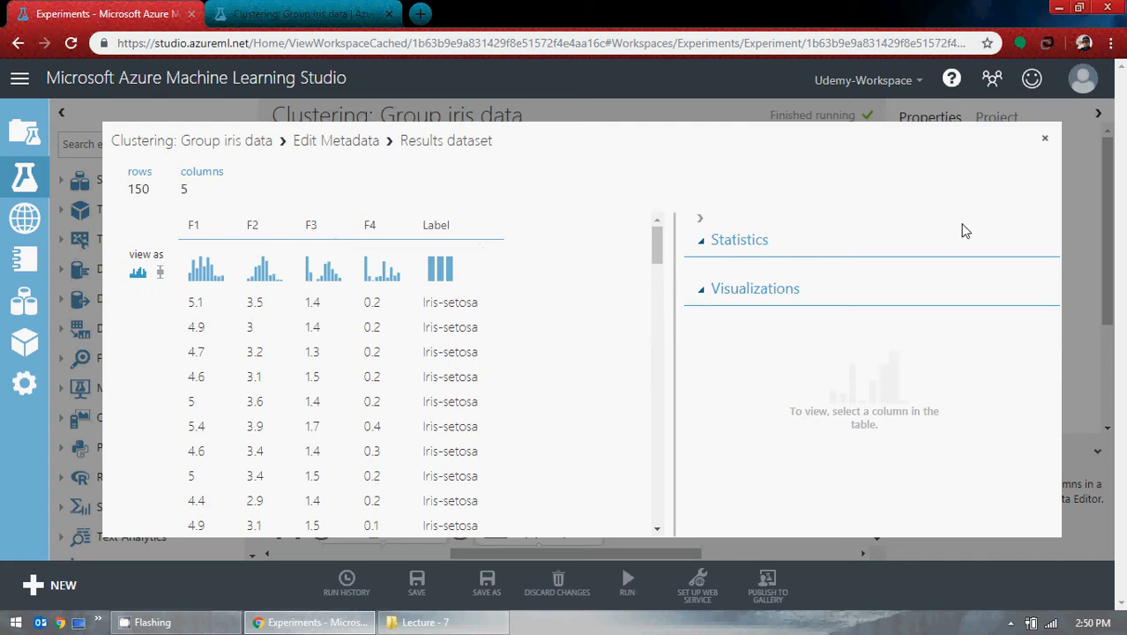
pyautogui.click(1045, 138)
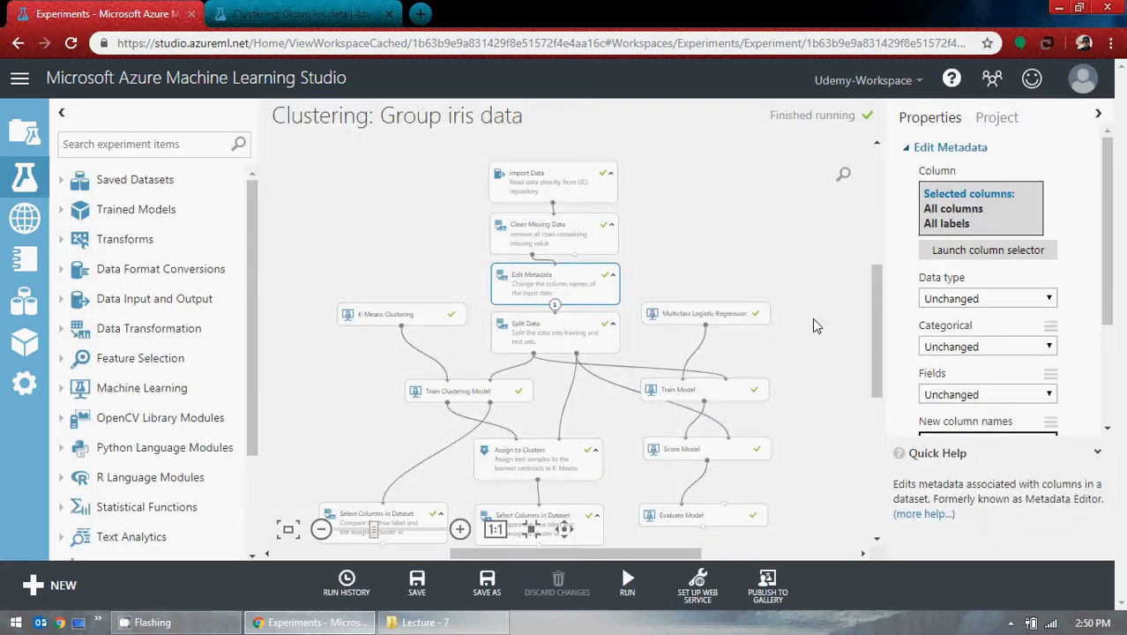
# - Inspect the Split Data parameters, including the splitting mode and the fraction of rows in the first output
pyautogui.scroll(-1, 806, 323)
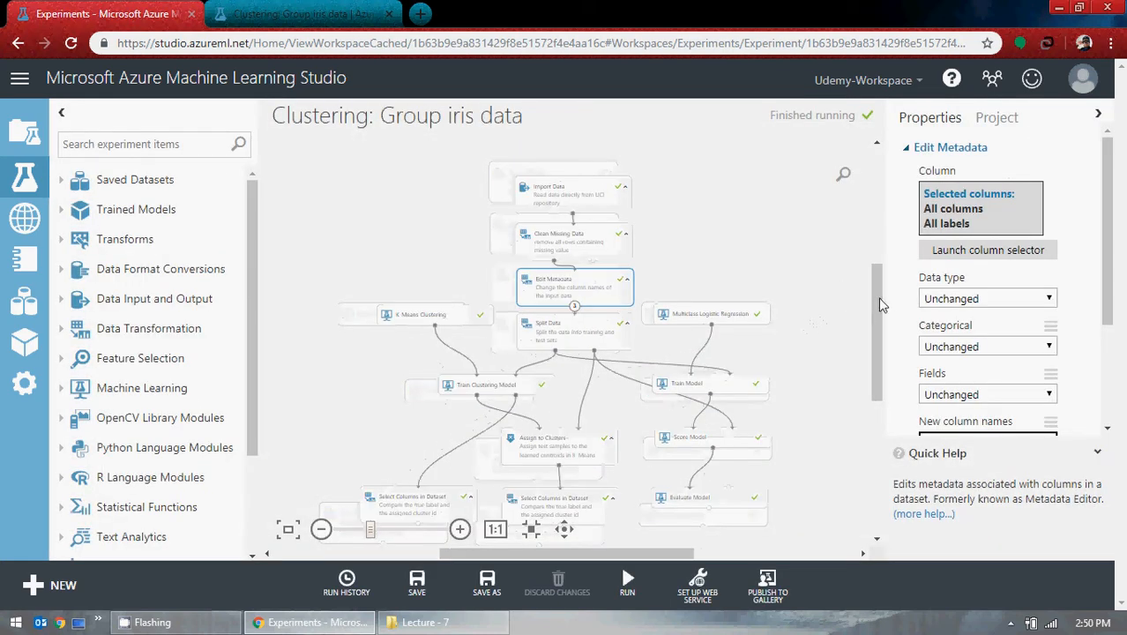
pyautogui.moveTo(878, 300); pyautogui.dragTo(877, 312)
pyautogui.click(573, 297)
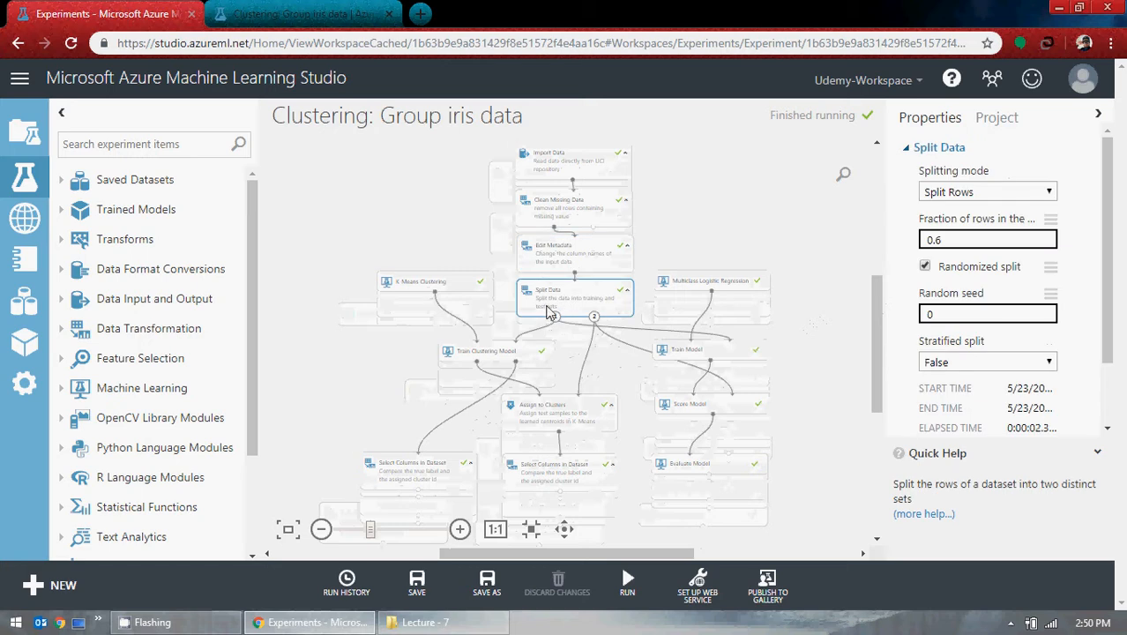
pyautogui.click(954, 241)
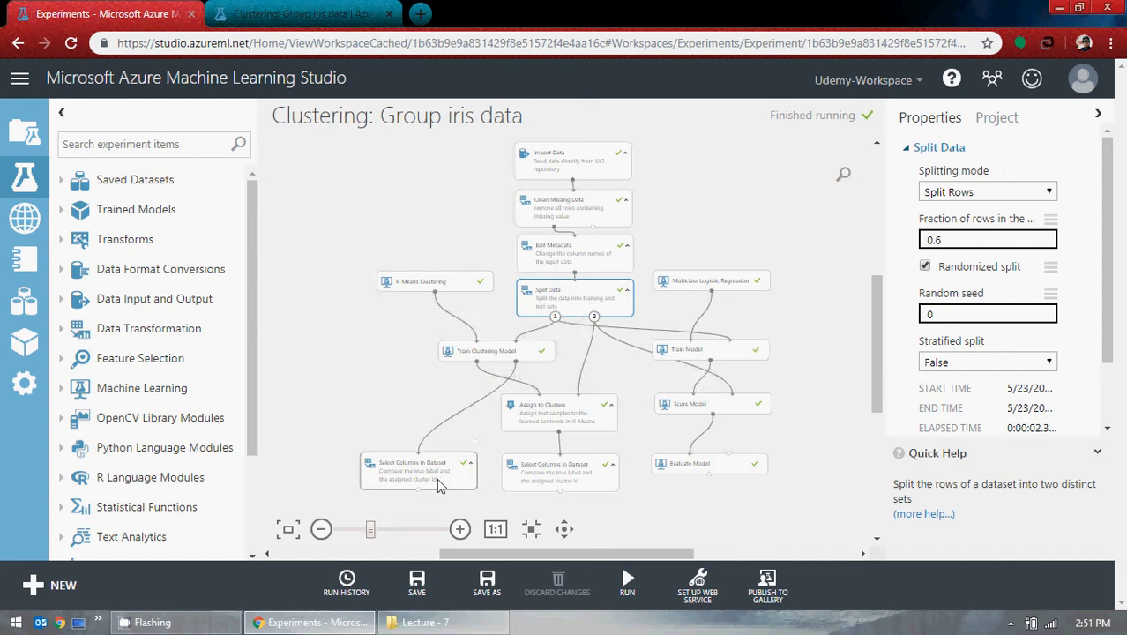
# - Visualize the results of the Select Columns in Dataset module fed by Train Clustering Model and compare labels with cluster assignments
pyautogui.click(419, 492)
pyautogui.rightClick(419, 491)
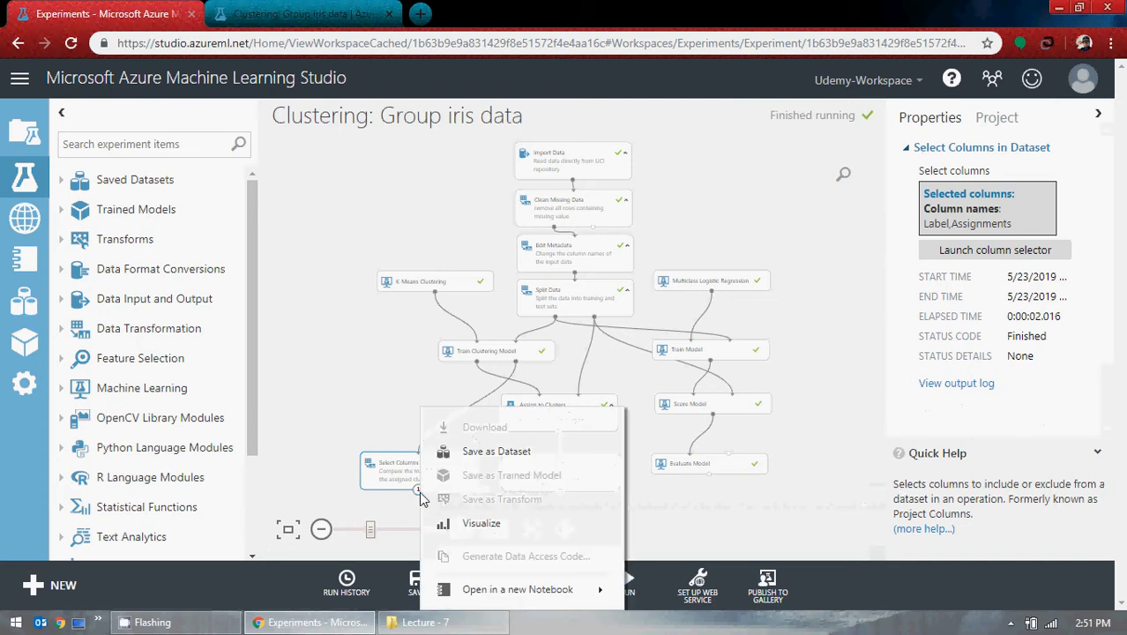
pyautogui.click(481, 522)
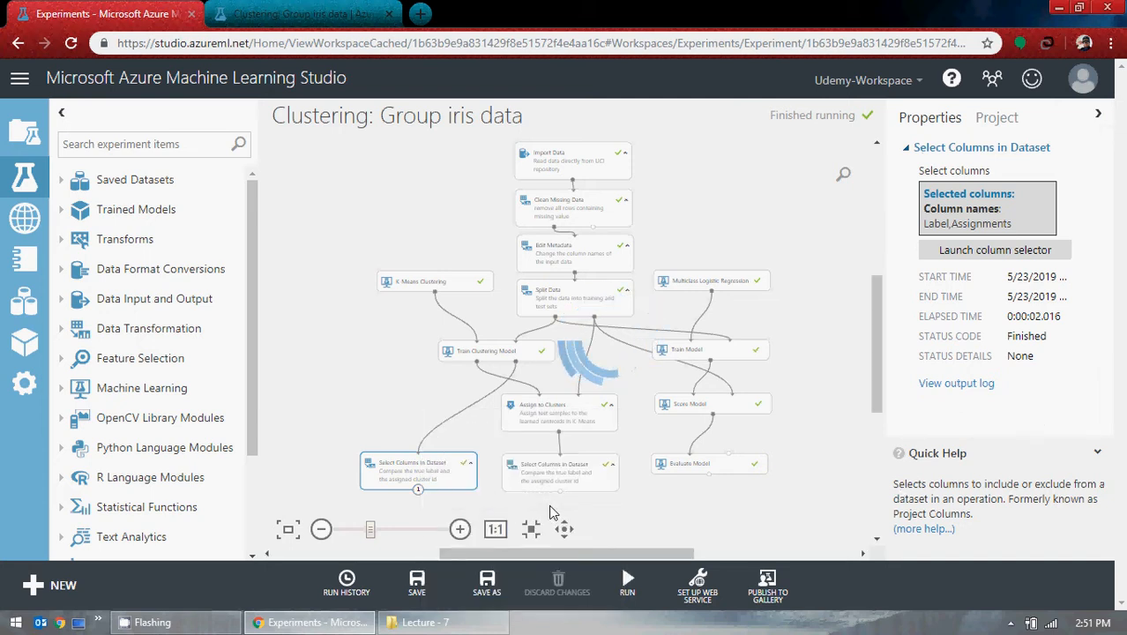
pyautogui.scroll(-3, 475, 399)
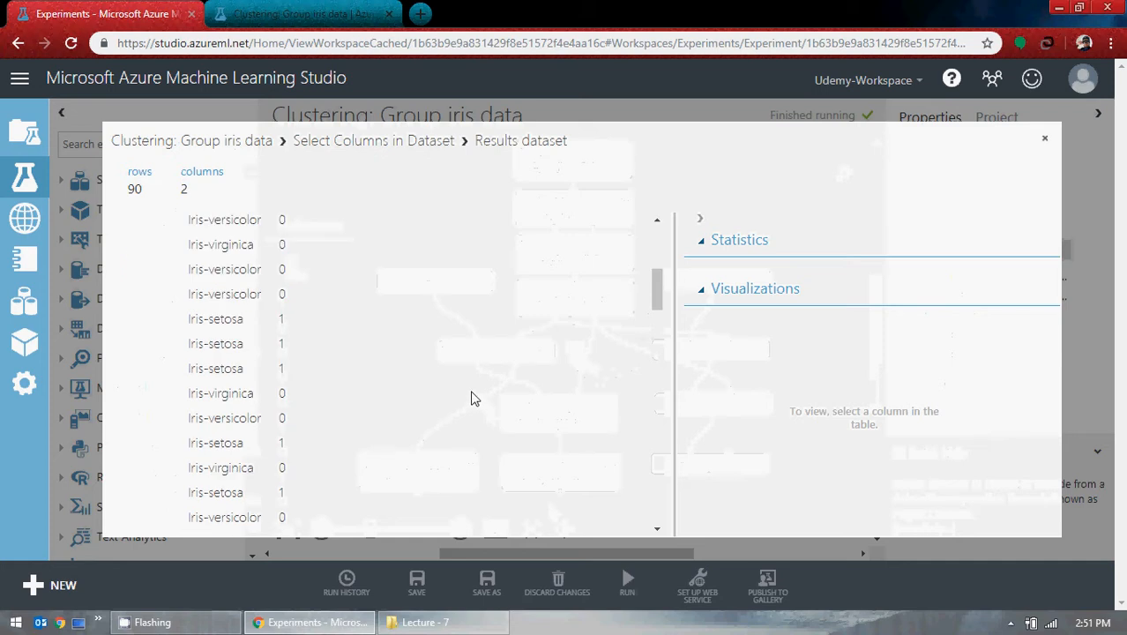
pyautogui.scroll(-10, 473, 395)
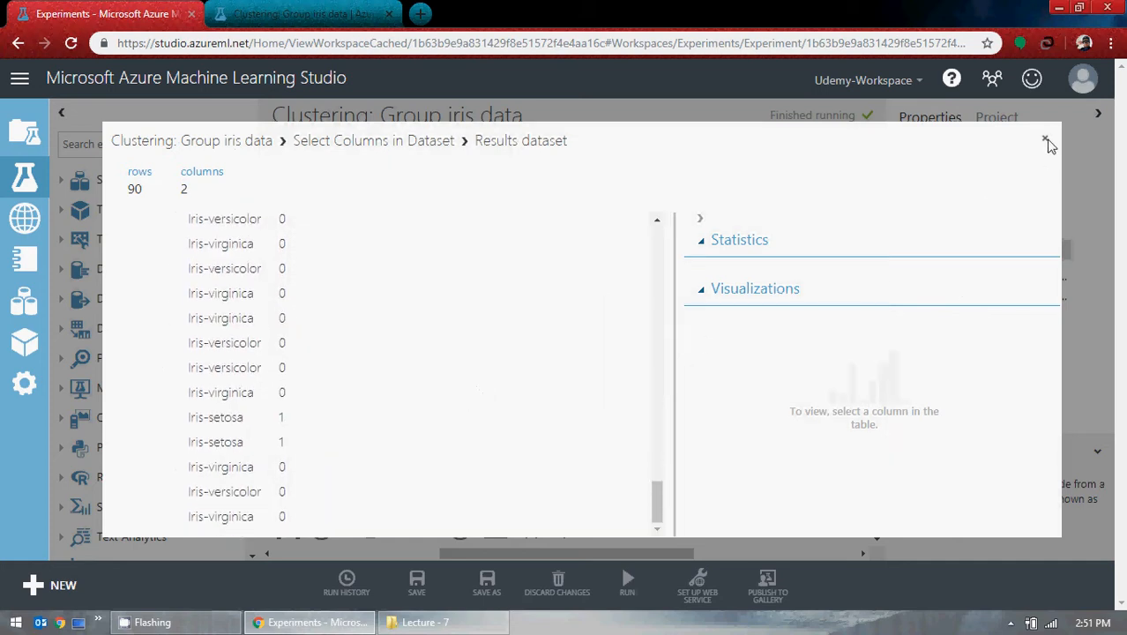
pyautogui.click(1045, 142)
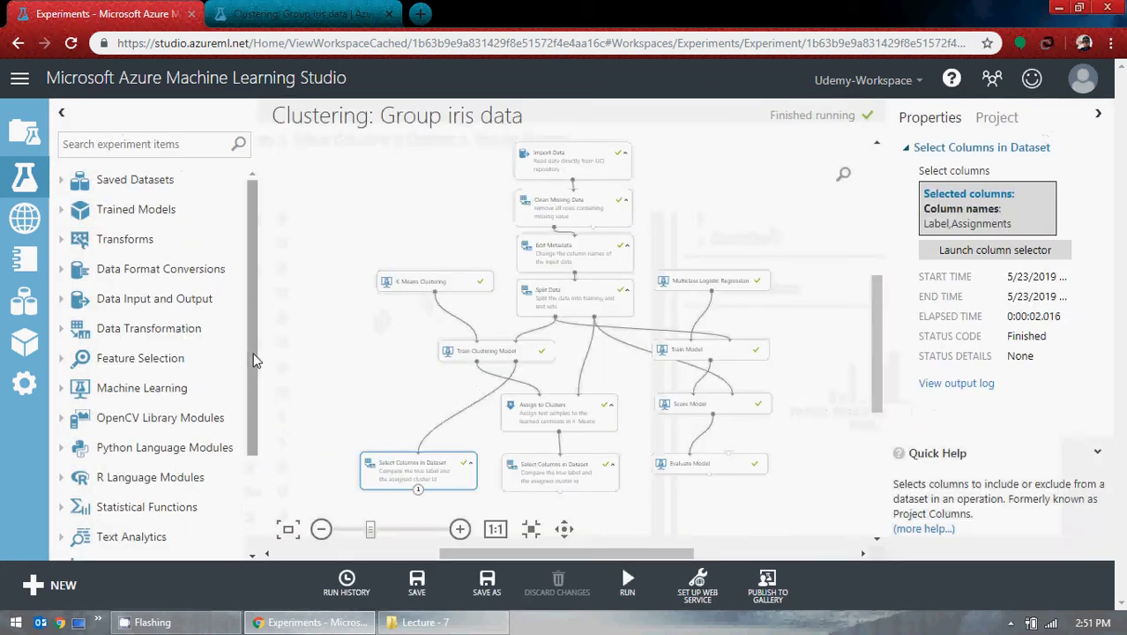
# - Add an Evaluate Model module and connect it to the output of the Select Columns in Dataset fed by Train Clustering Model
pyautogui.click(122, 155)
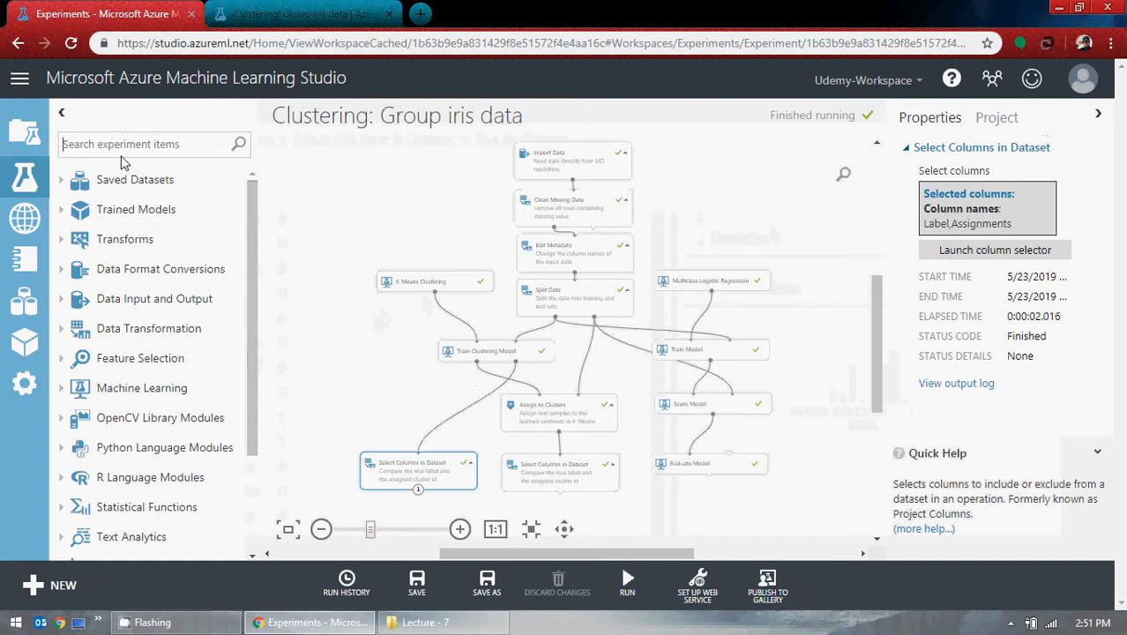
pyautogui.write('evaluate')
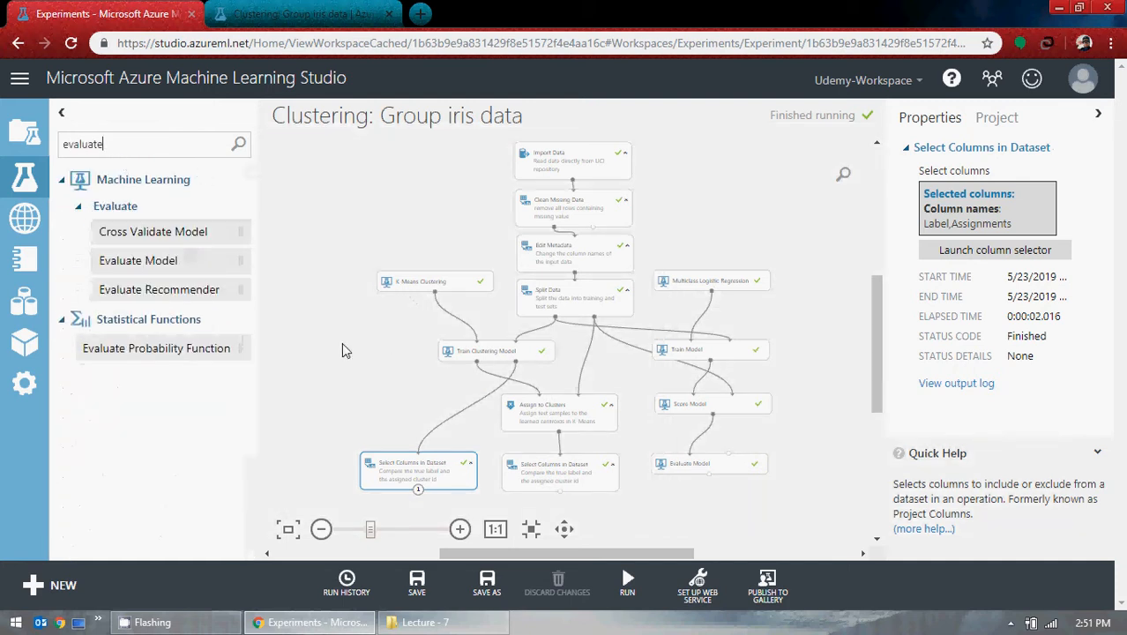
pyautogui.moveTo(189, 261); pyautogui.dragTo(344, 362)
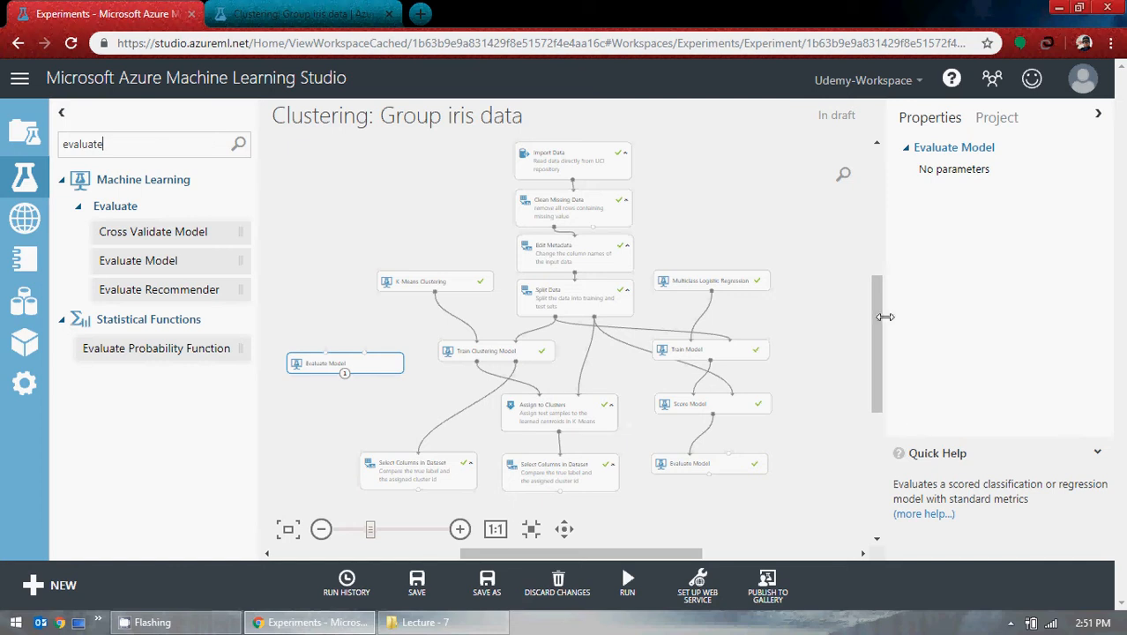
pyautogui.scroll(-2, 880, 322)
pyautogui.moveTo(331, 265); pyautogui.dragTo(398, 424)
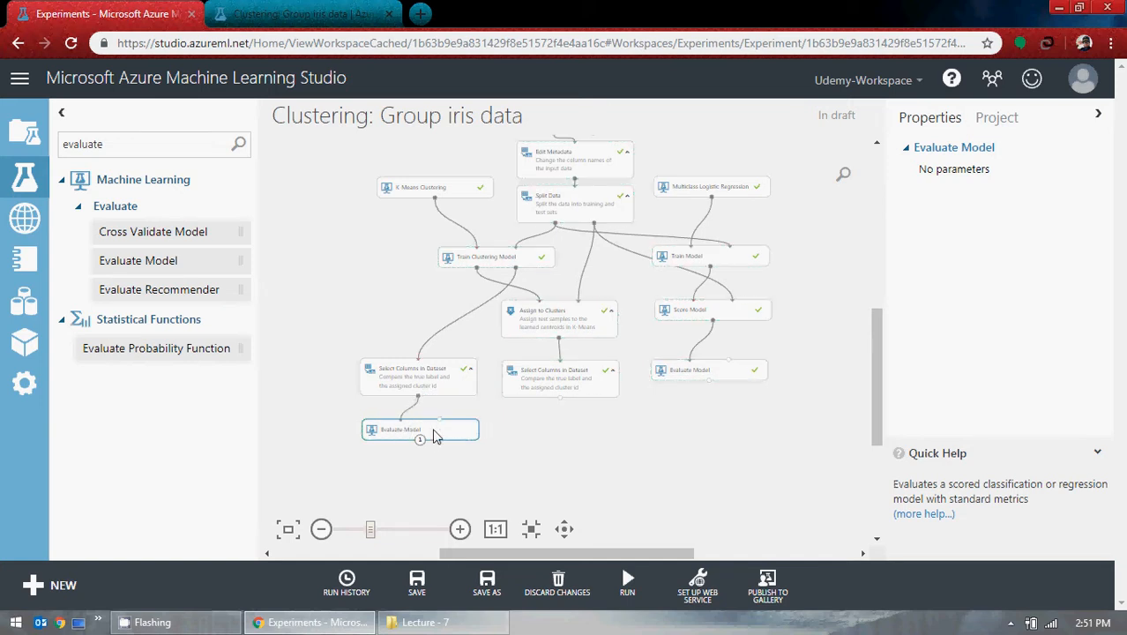
# - Try to run only the newly added Evaluate Model module on the clustering branch
pyautogui.click(444, 388)
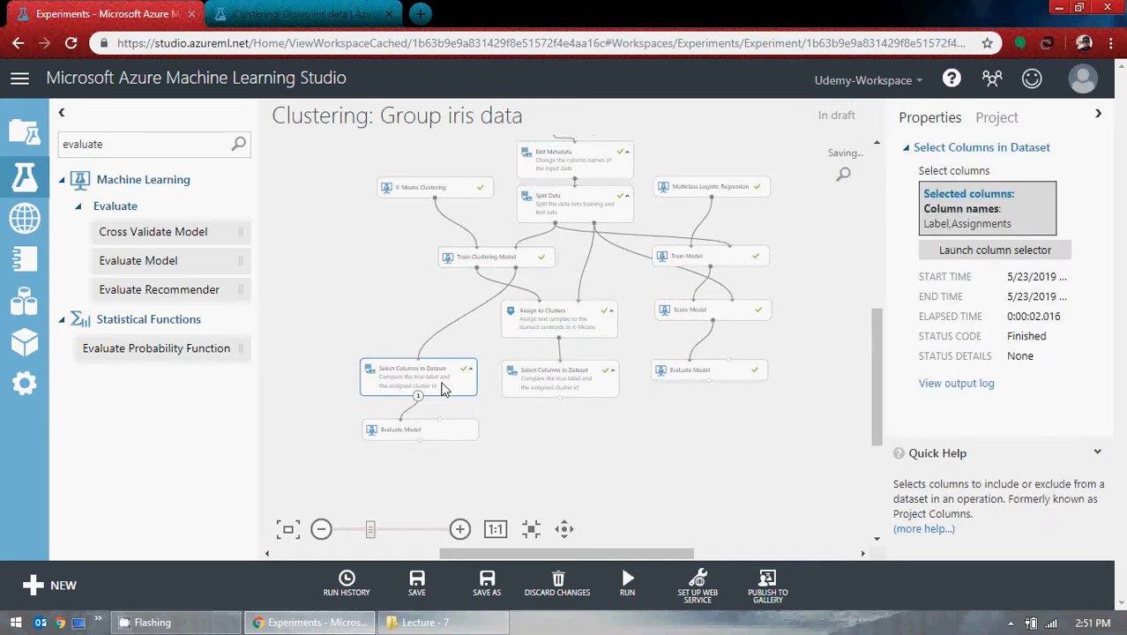
pyautogui.click(452, 440)
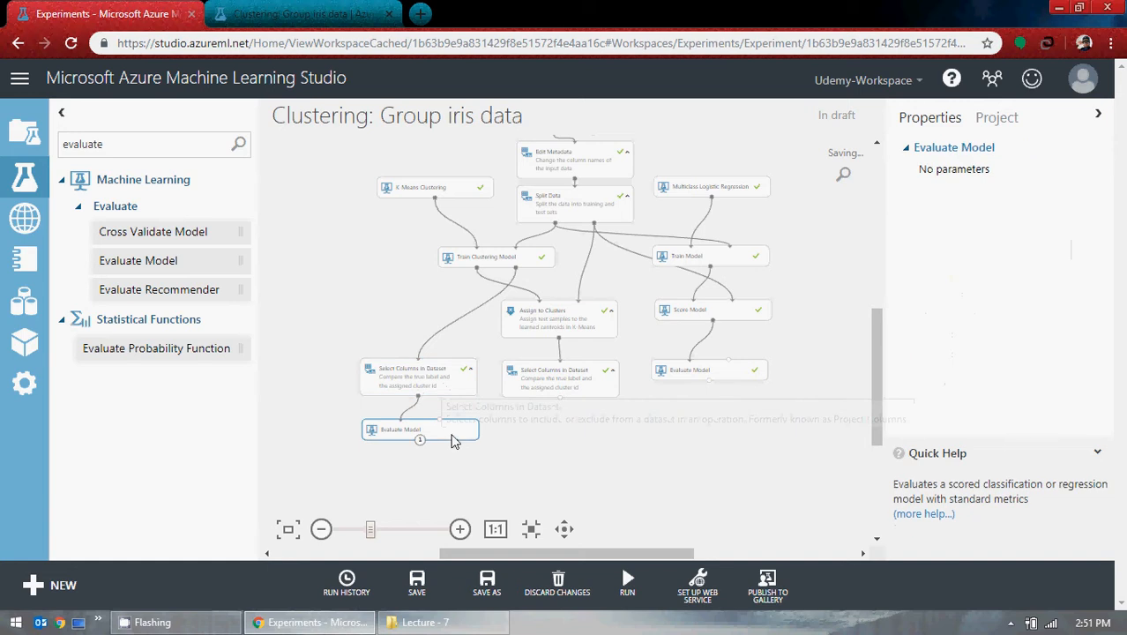
pyautogui.doubleClick(452, 440)
pyautogui.click(539, 453)
pyautogui.rightClick(463, 438)
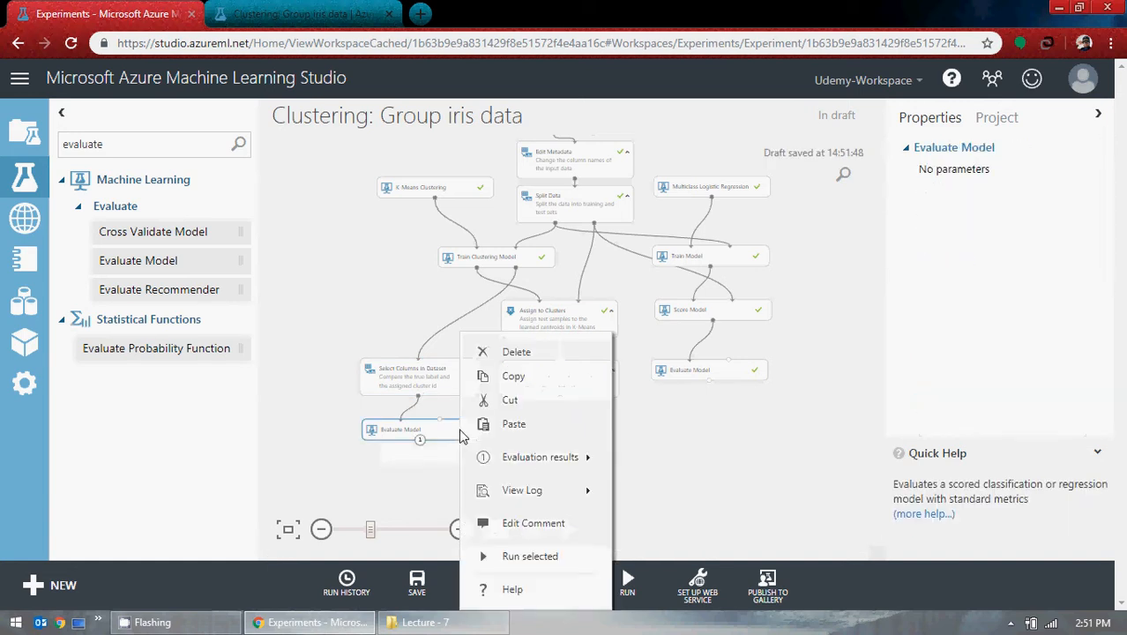
pyautogui.click(538, 556)
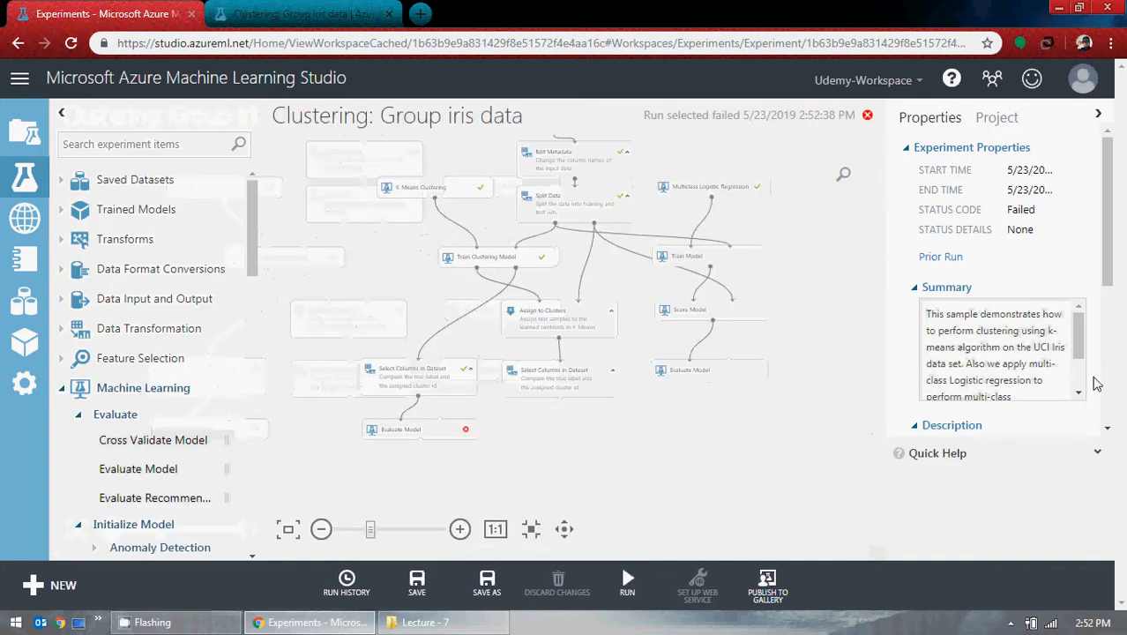
# - Check the status details of the clustering branch's Evaluate Model and delete that module
pyautogui.click(466, 432)
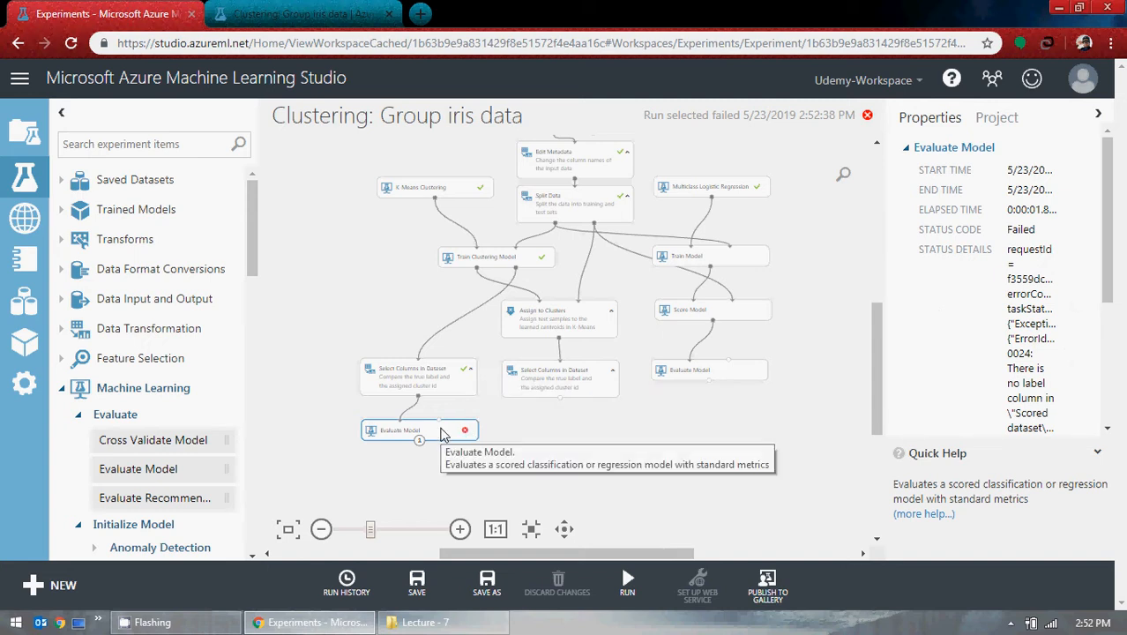
pyautogui.press('Delete')
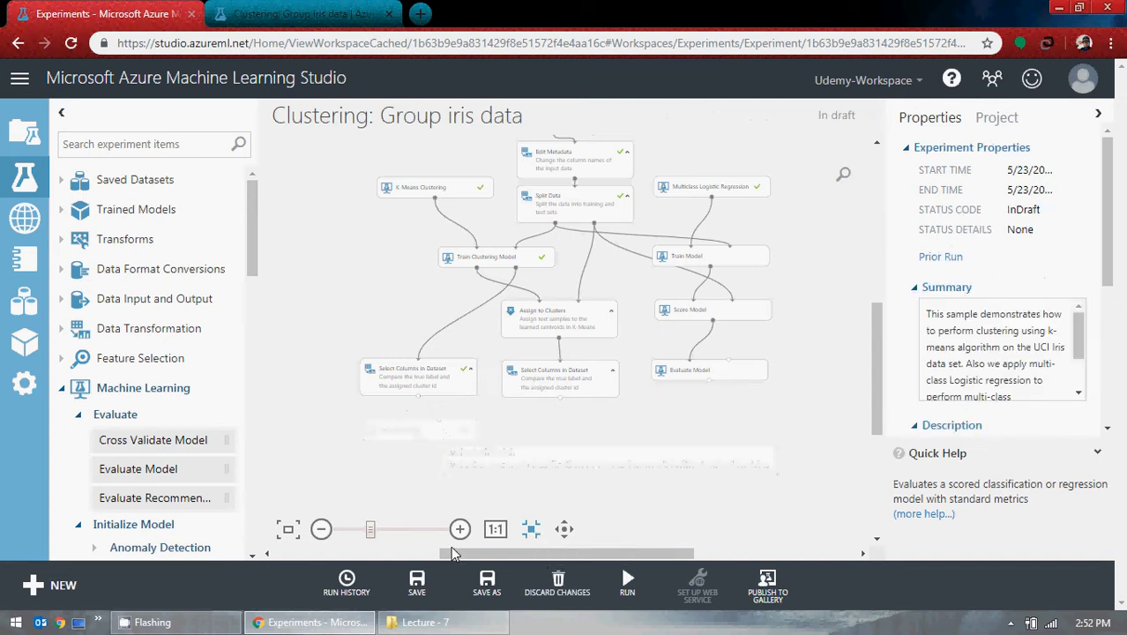
# - Search the modules for "score" and add a Score Model and an Evaluate Model below the clustering branch's Select Columns in Dataset
pyautogui.click(117, 145)
pyautogui.write('sco')
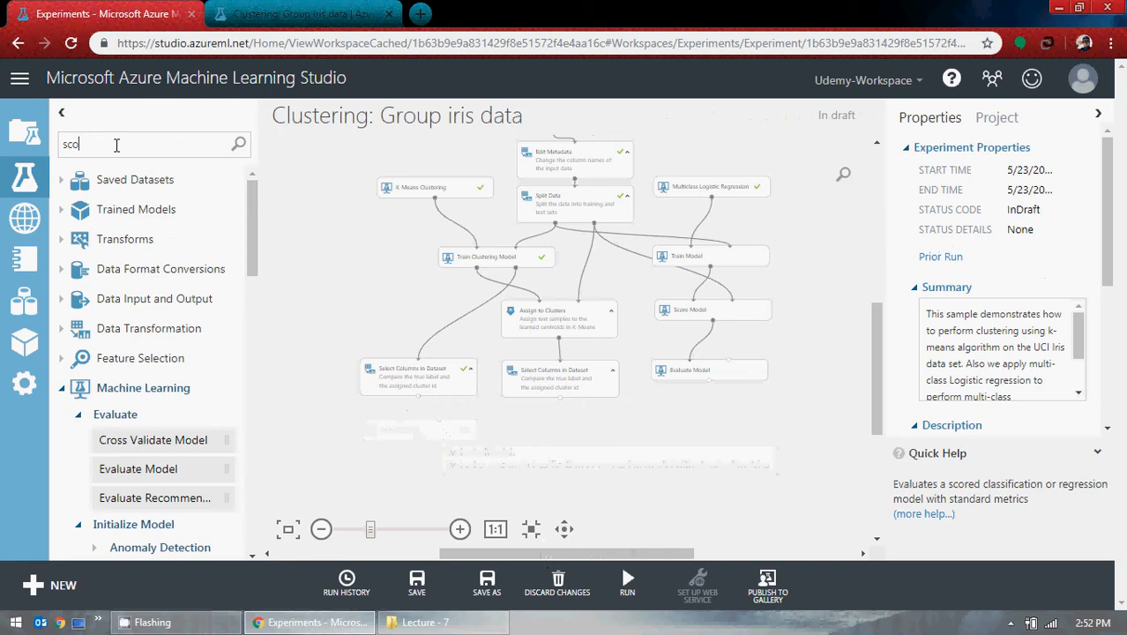
pyautogui.write('red')
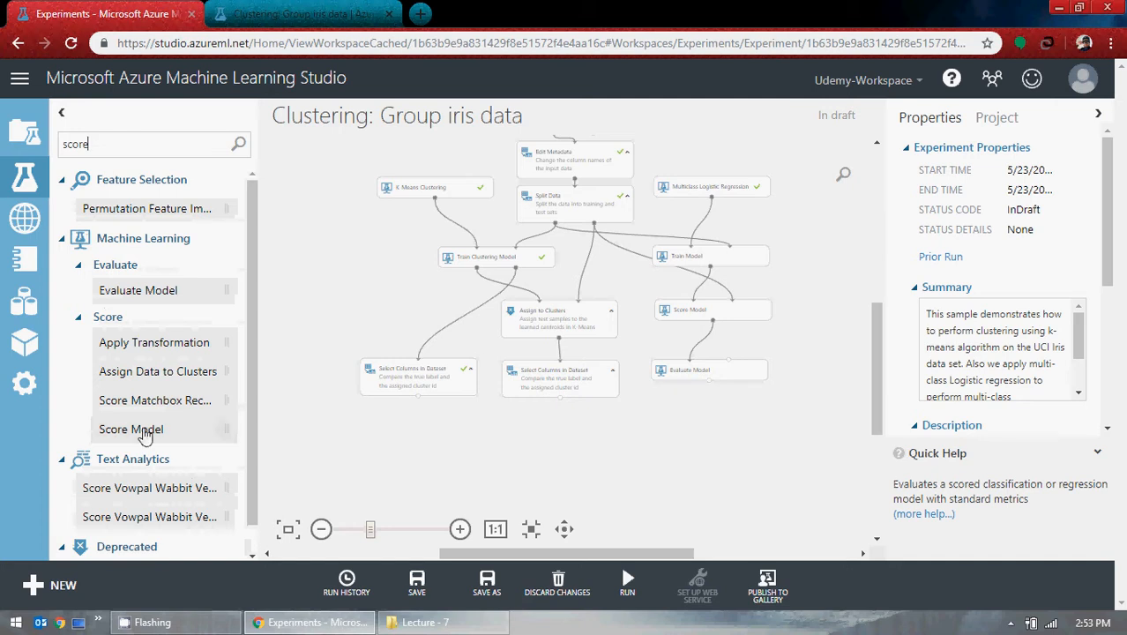
pyautogui.moveTo(106, 437); pyautogui.dragTo(468, 472)
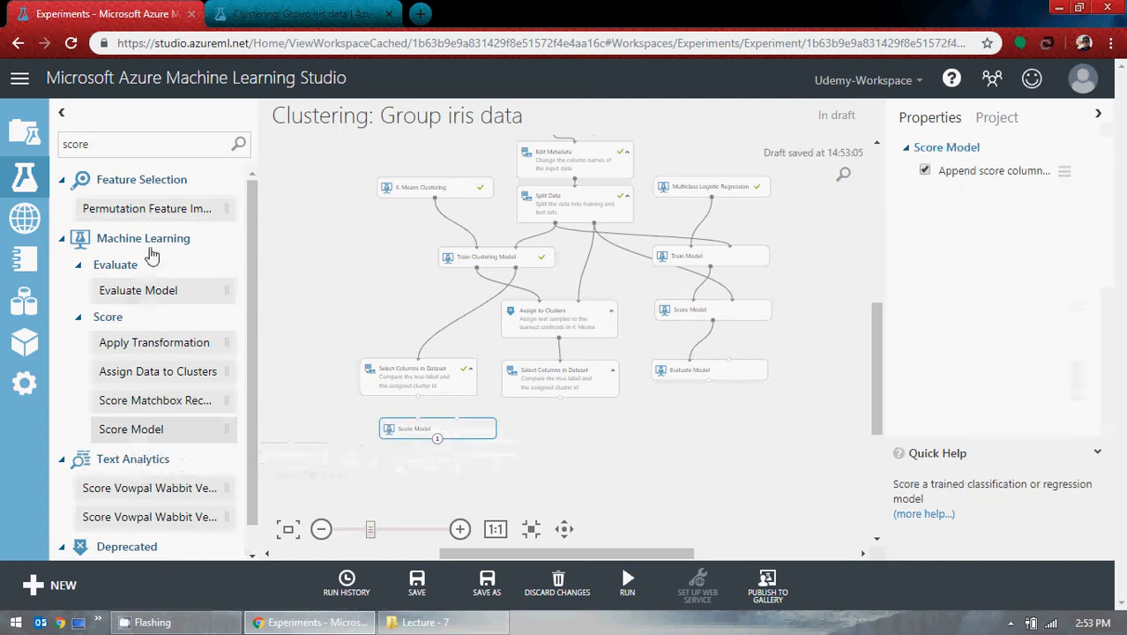
pyautogui.moveTo(149, 291); pyautogui.dragTo(459, 474)
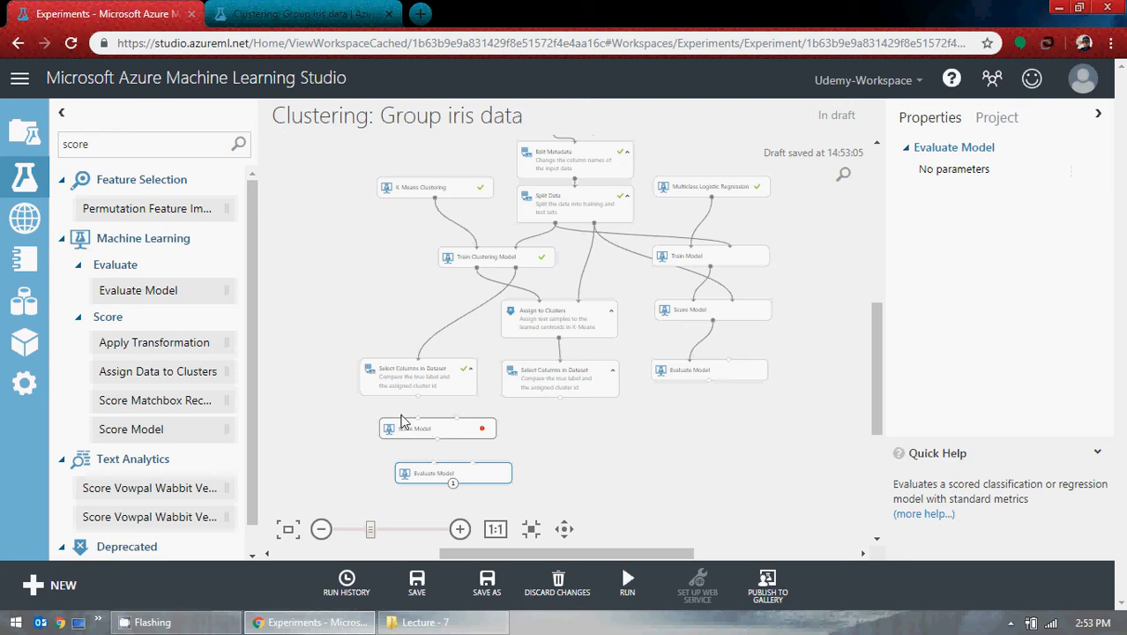
# - Try to connect the output of the Select Columns in Dataset fed by Train Clustering Model to the new Score Model's trained model input
pyautogui.moveTo(419, 395); pyautogui.dragTo(422, 427)
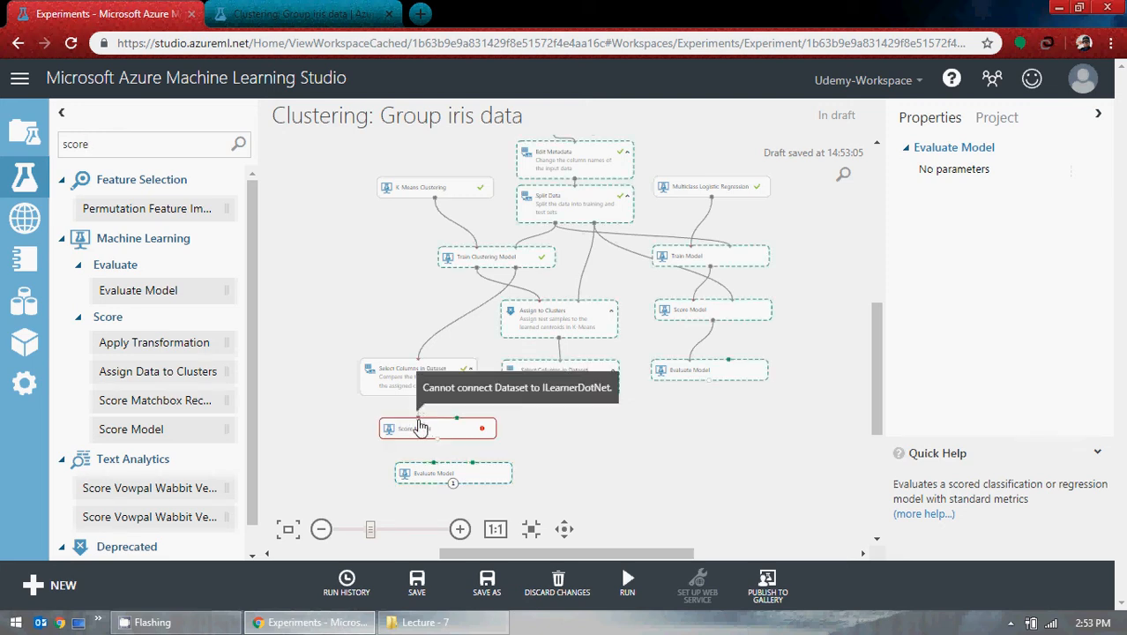
pyautogui.moveTo(422, 426); pyautogui.dragTo(454, 425)
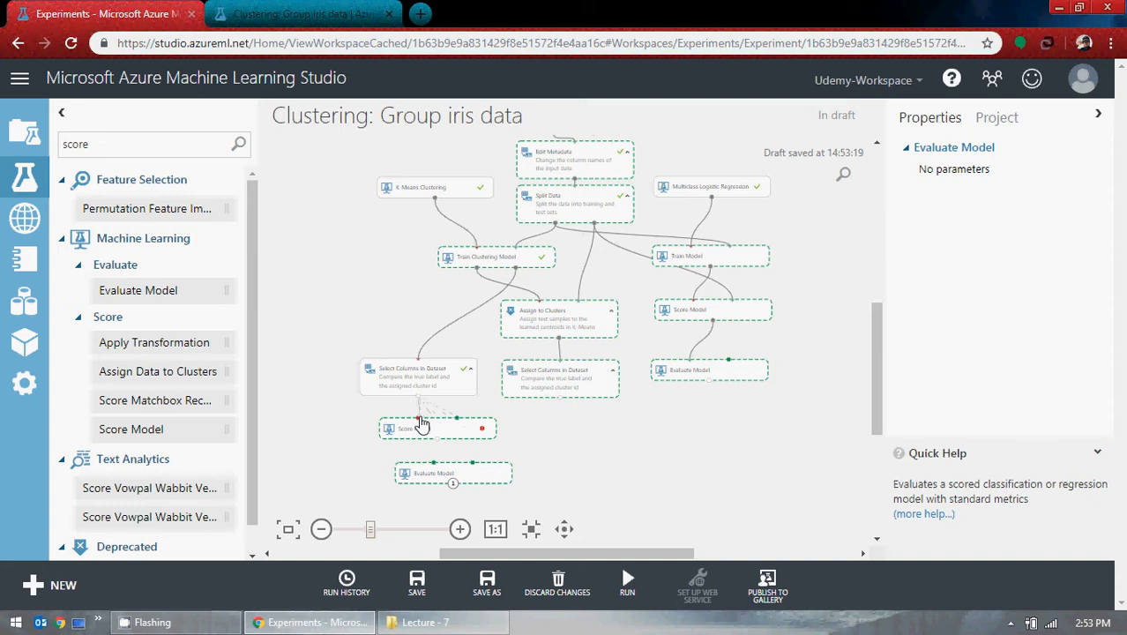
pyautogui.moveTo(422, 424); pyautogui.dragTo(423, 423)
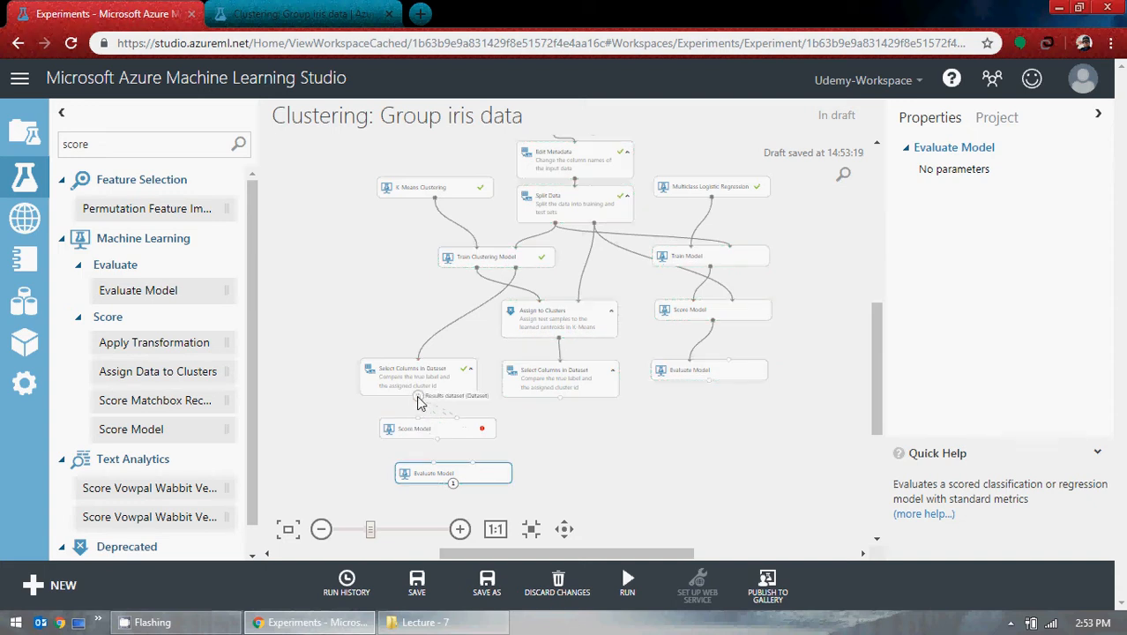
# - Move that Select Columns in Dataset module aside and try to connect Train Clustering Model's trained model output to the new Score Model
pyautogui.moveTo(428, 379); pyautogui.dragTo(373, 358)
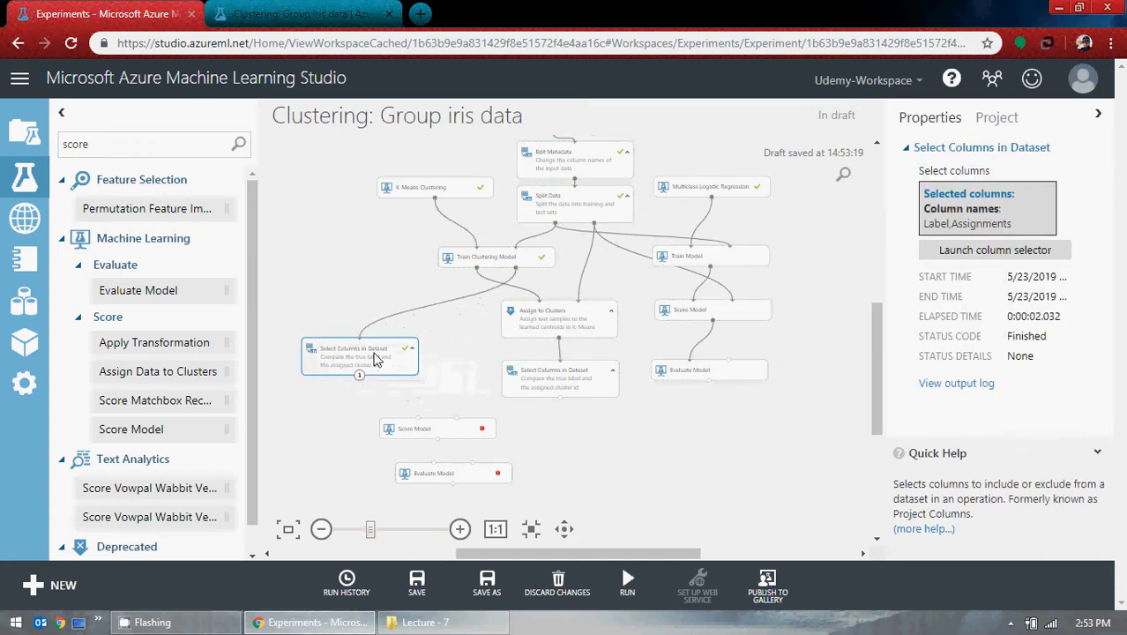
pyautogui.moveTo(476, 268); pyautogui.dragTo(421, 428)
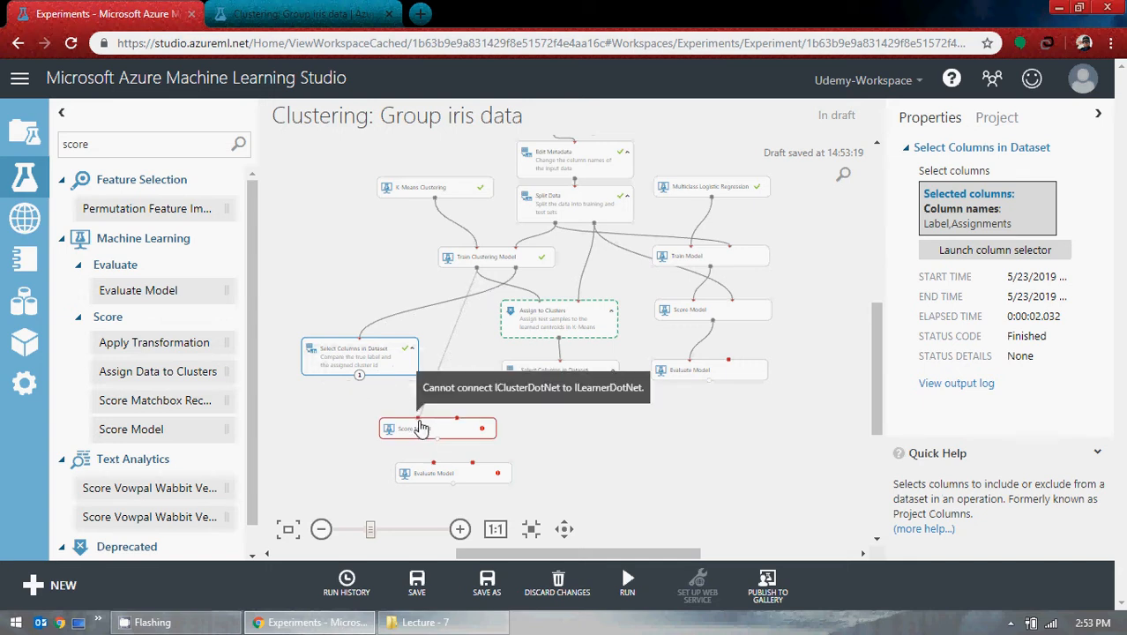
pyautogui.moveTo(420, 428); pyautogui.dragTo(423, 425)
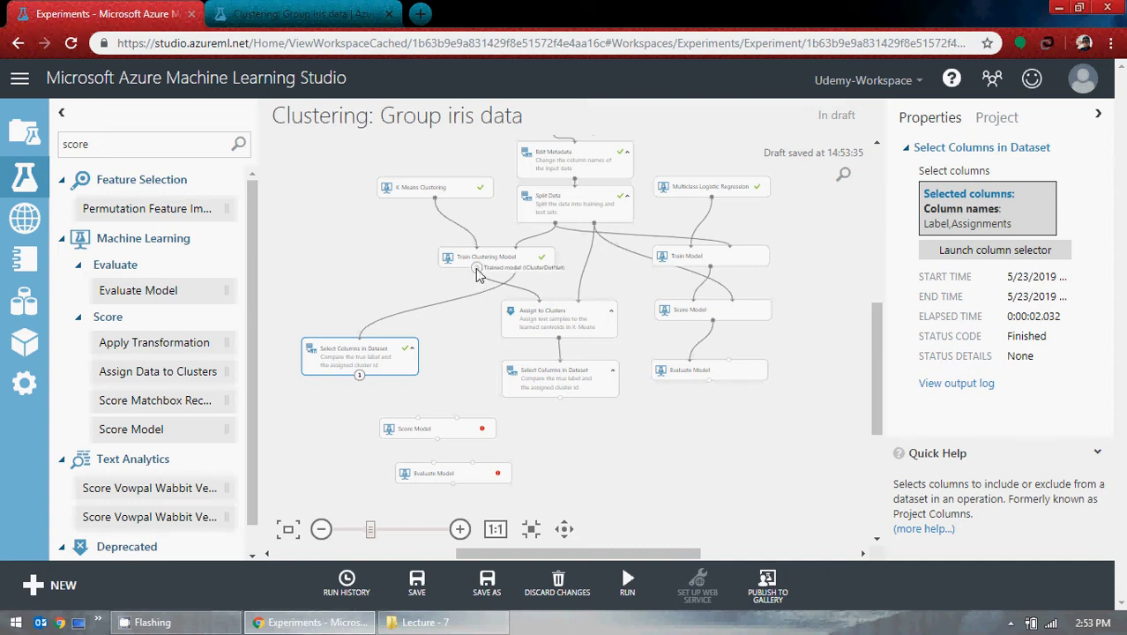
pyautogui.moveTo(477, 267); pyautogui.dragTo(419, 426)
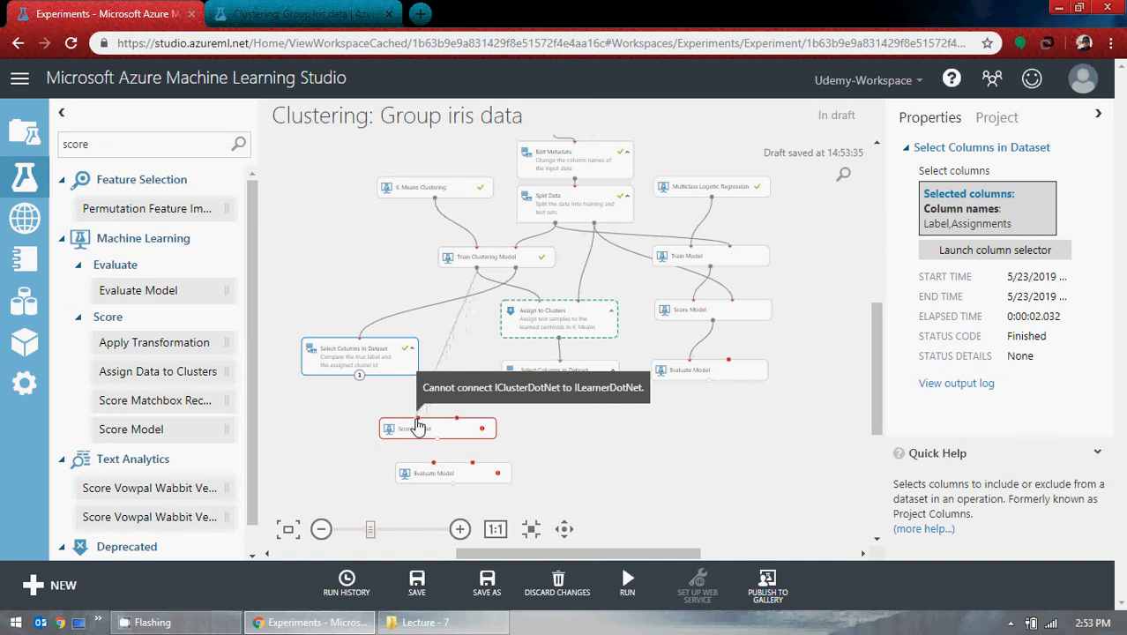
pyautogui.moveTo(418, 426); pyautogui.dragTo(419, 423)
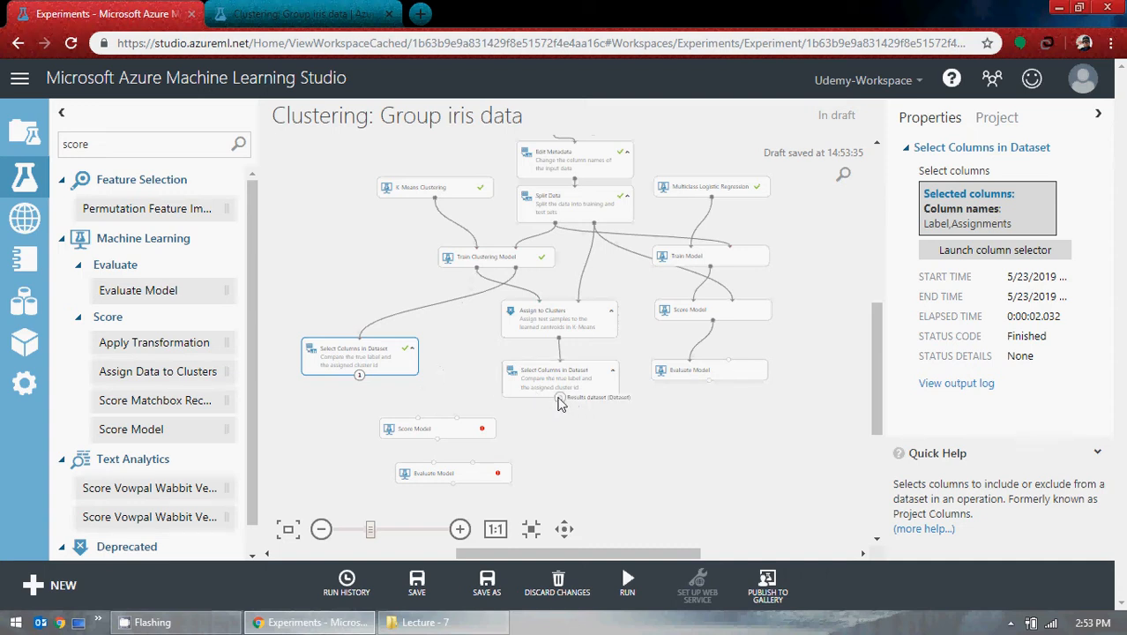
# - Connect the Select Columns in Dataset fed by Assign to Clusters to the new Score Model's dataset input, and delete that connection
pyautogui.moveTo(559, 397); pyautogui.dragTo(459, 421)
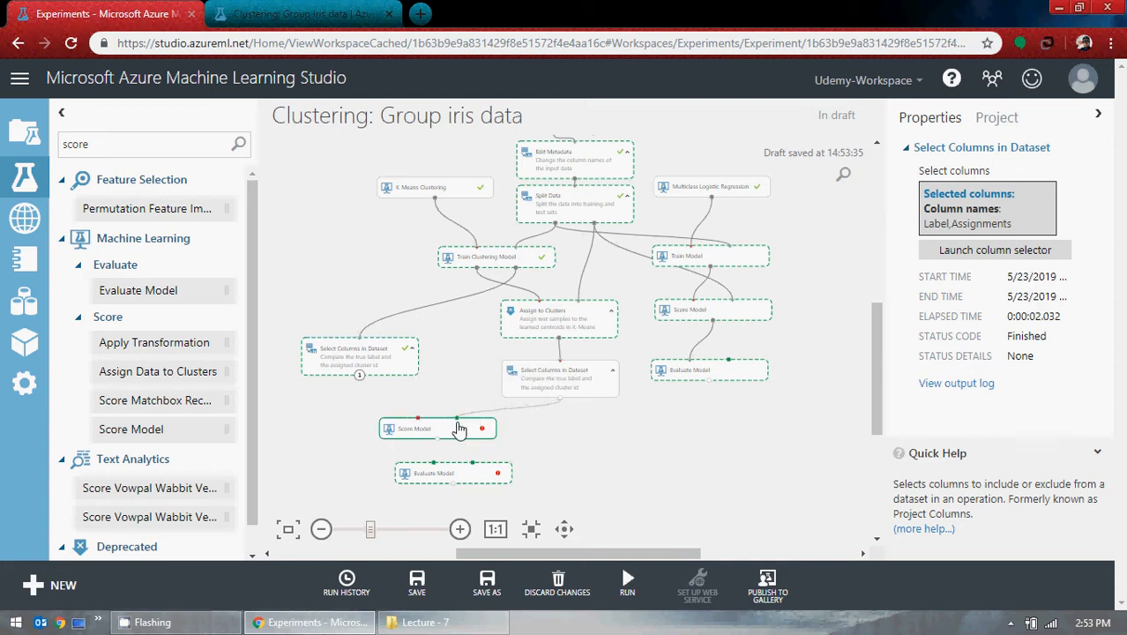
pyautogui.click(463, 432)
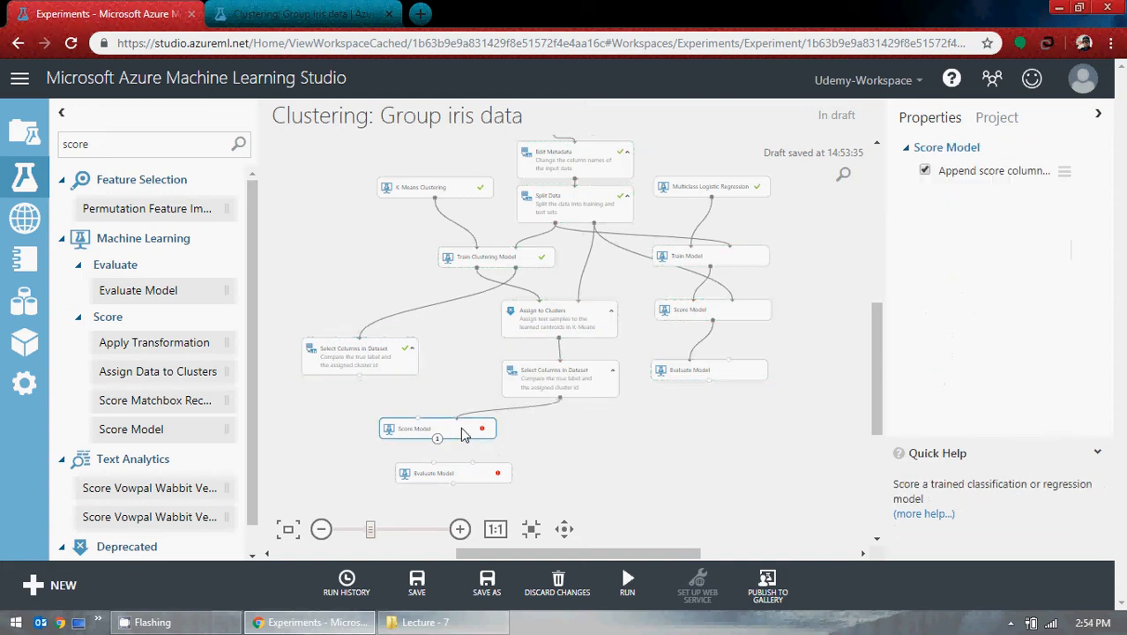
pyautogui.click(540, 392)
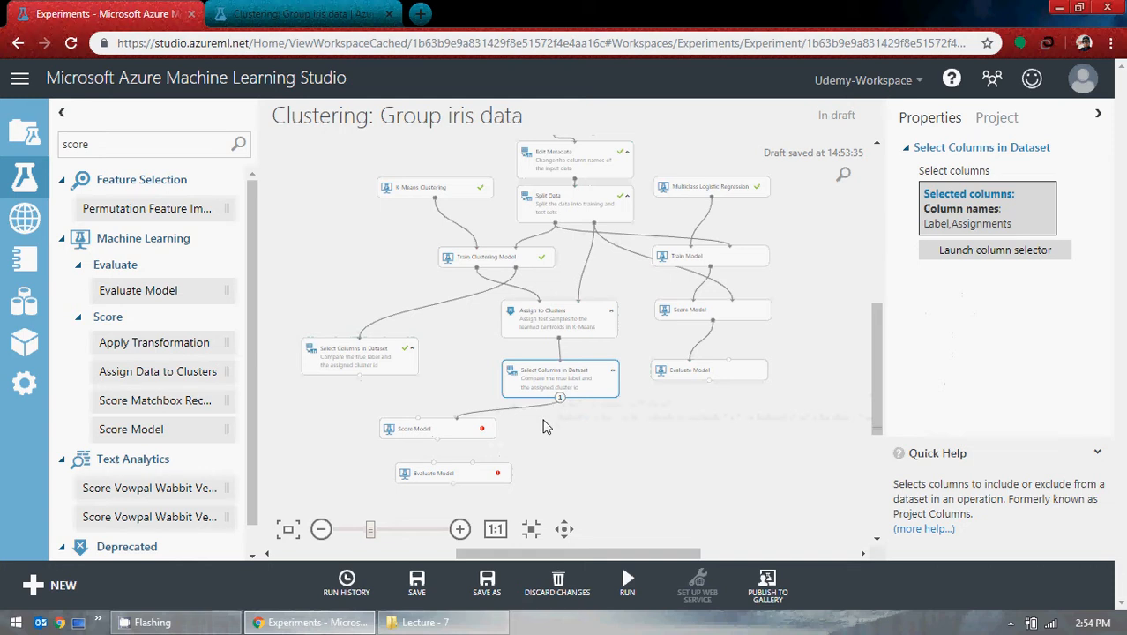
pyautogui.click(535, 405)
pyautogui.press('Delete')
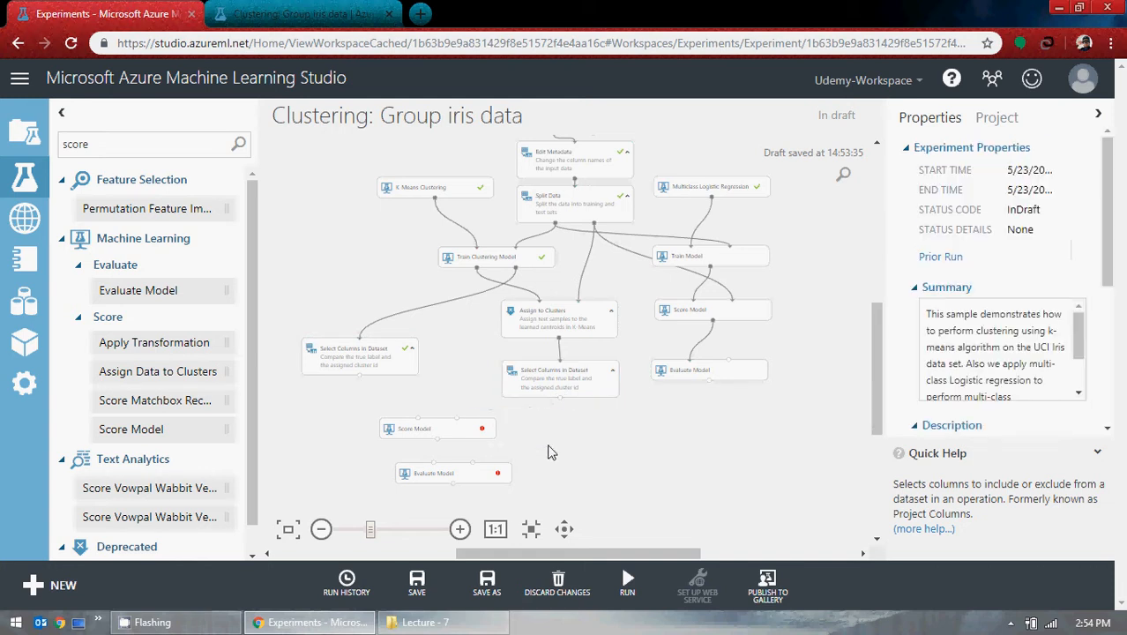
# - Connect the Select Columns in Dataset fed by Train Clustering Model to Score Model's dataset input and try again to supply its trained model input
pyautogui.moveTo(359, 375); pyautogui.dragTo(458, 423)
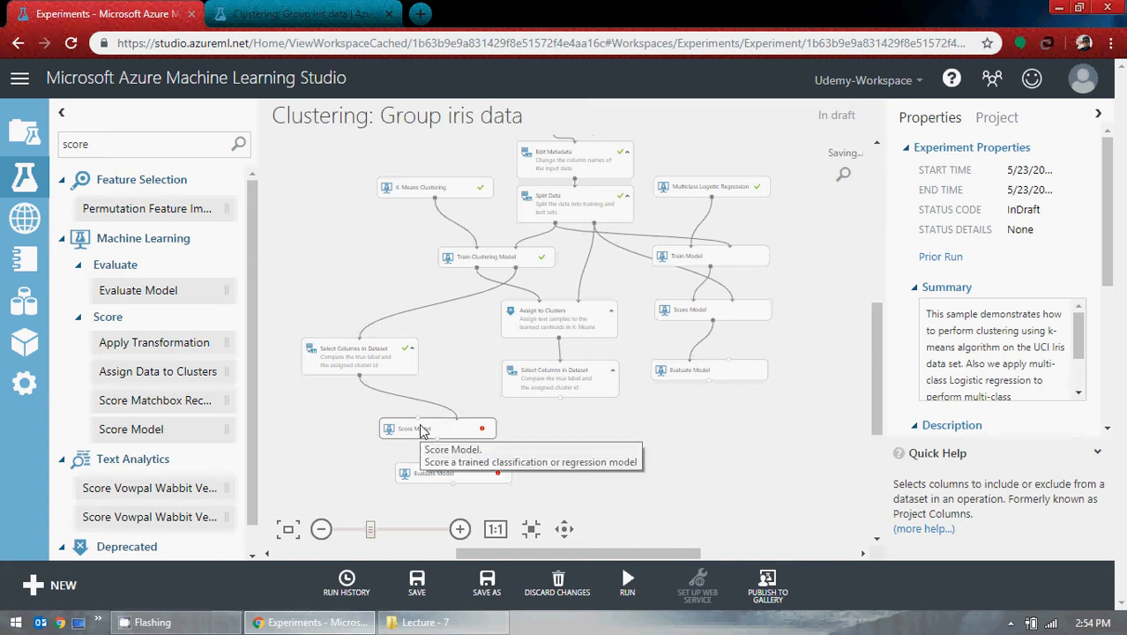
pyautogui.click(420, 429)
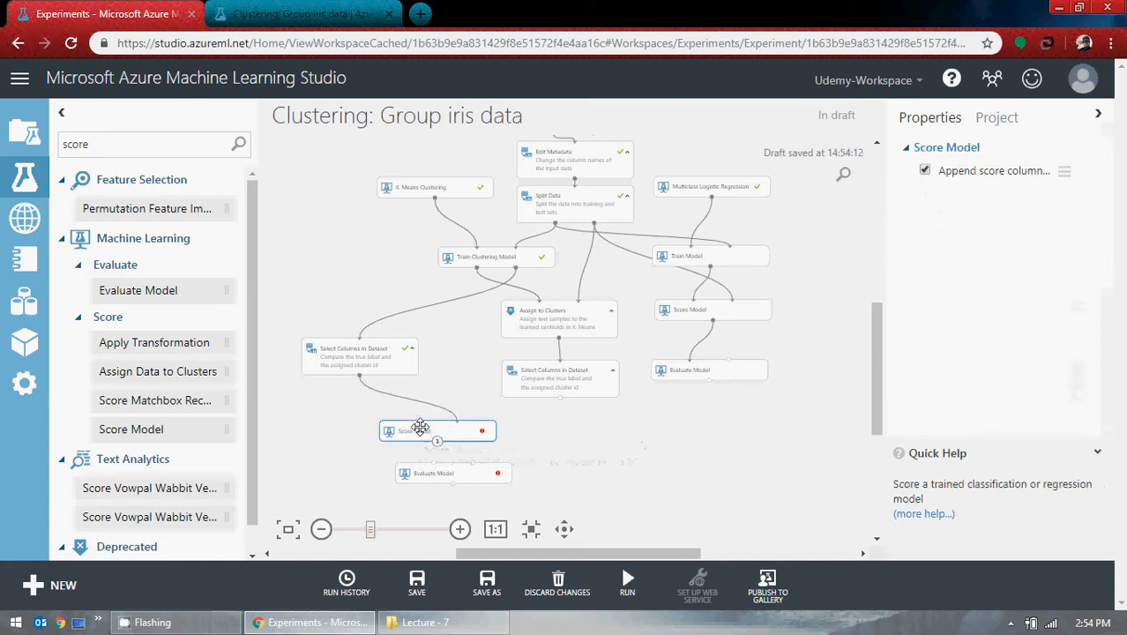
pyautogui.moveTo(484, 439)
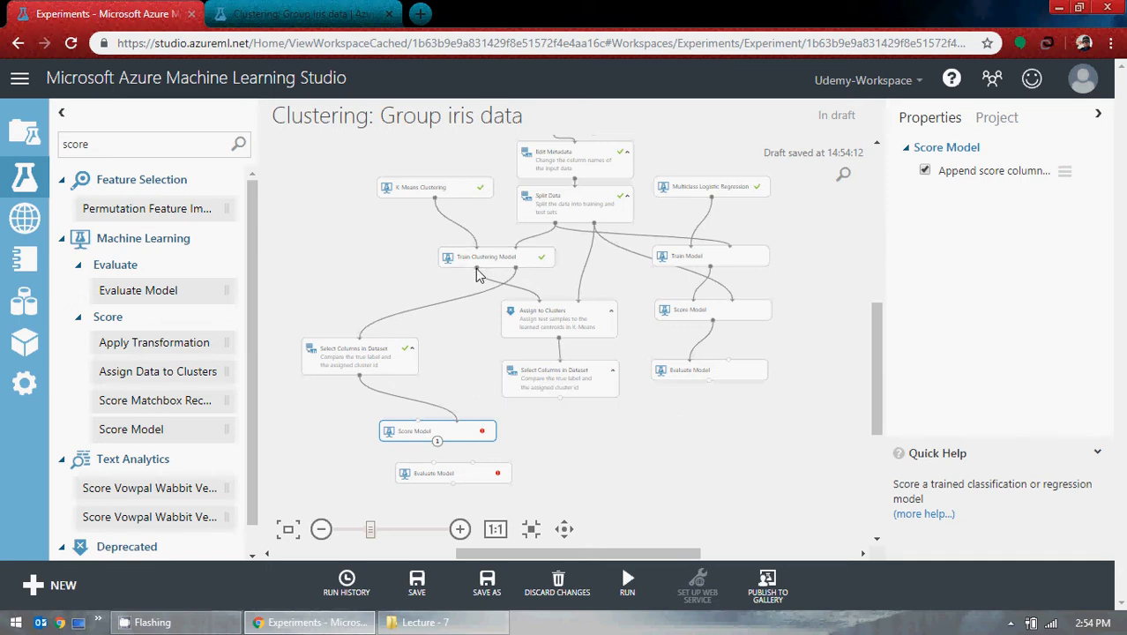
pyautogui.moveTo(477, 269); pyautogui.dragTo(481, 332)
pyautogui.moveTo(560, 397)
pyautogui.mouseDown()
pyautogui.moveTo(509, 418)
pyautogui.moveTo(432, 421)
pyautogui.moveTo(545, 412)
pyautogui.mouseUp()
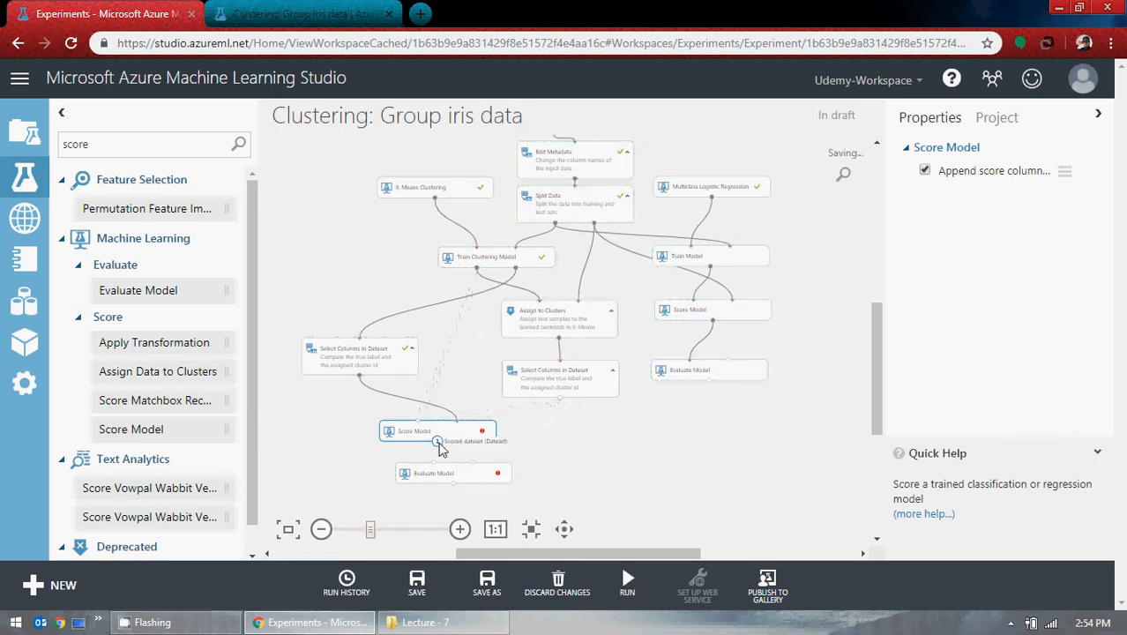
# - Try linking the new Score Model's output to the new Evaluate Model, and delete both modules from the clustering branch
pyautogui.moveTo(437, 441); pyautogui.dragTo(435, 465)
pyautogui.click(529, 452)
pyautogui.click(463, 432)
pyautogui.press('Delete')
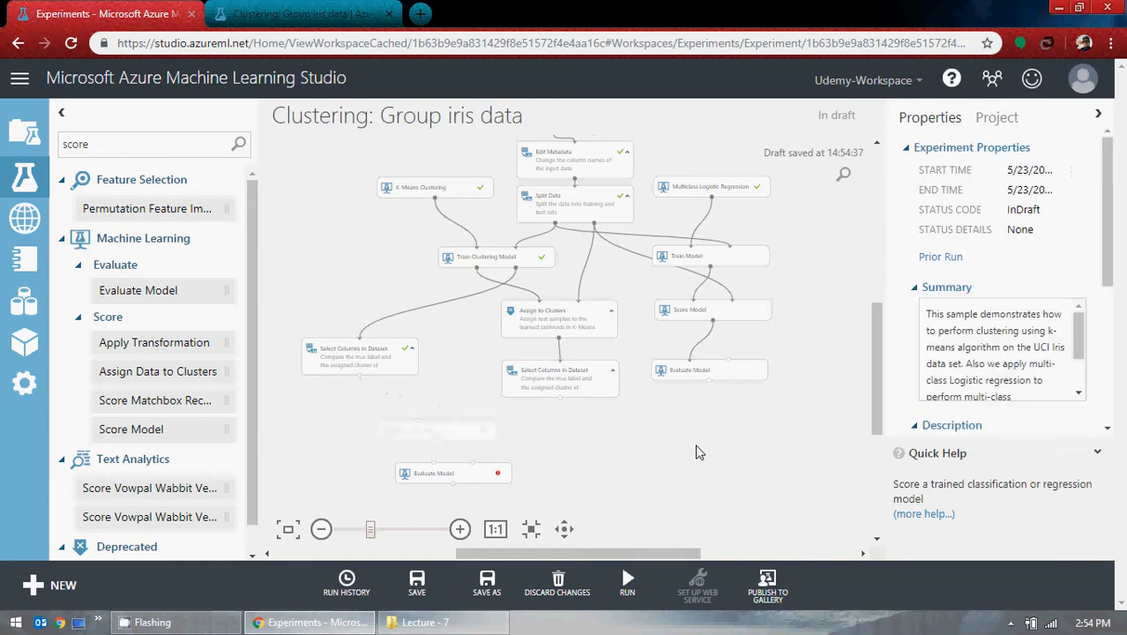
pyautogui.click(435, 477)
pyautogui.press('Delete')
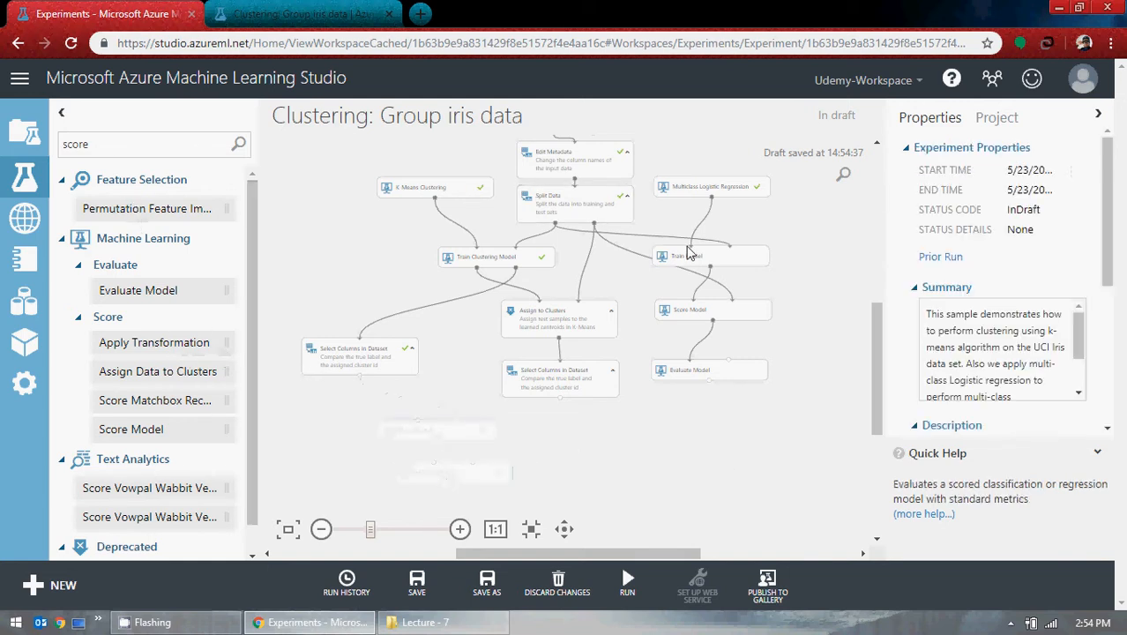
# - Try feeding the clustering branch's Select Columns in Dataset into the dataset input of a new Train Model module, and remove that module
pyautogui.doubleClick(75, 144)
pyautogui.write('train')
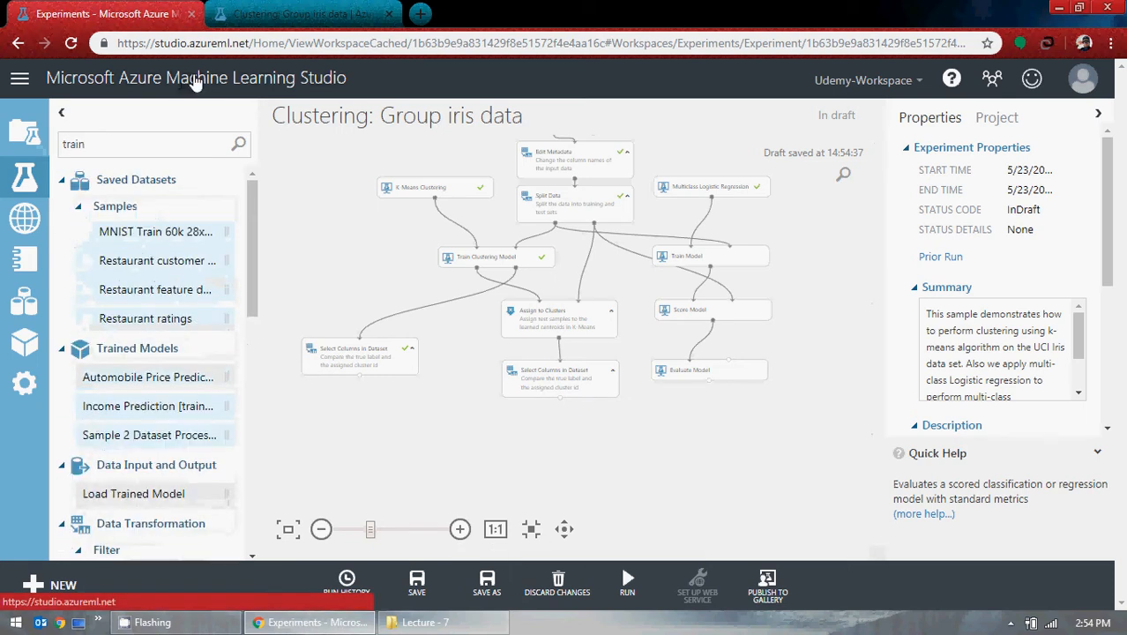
pyautogui.write(' mode')
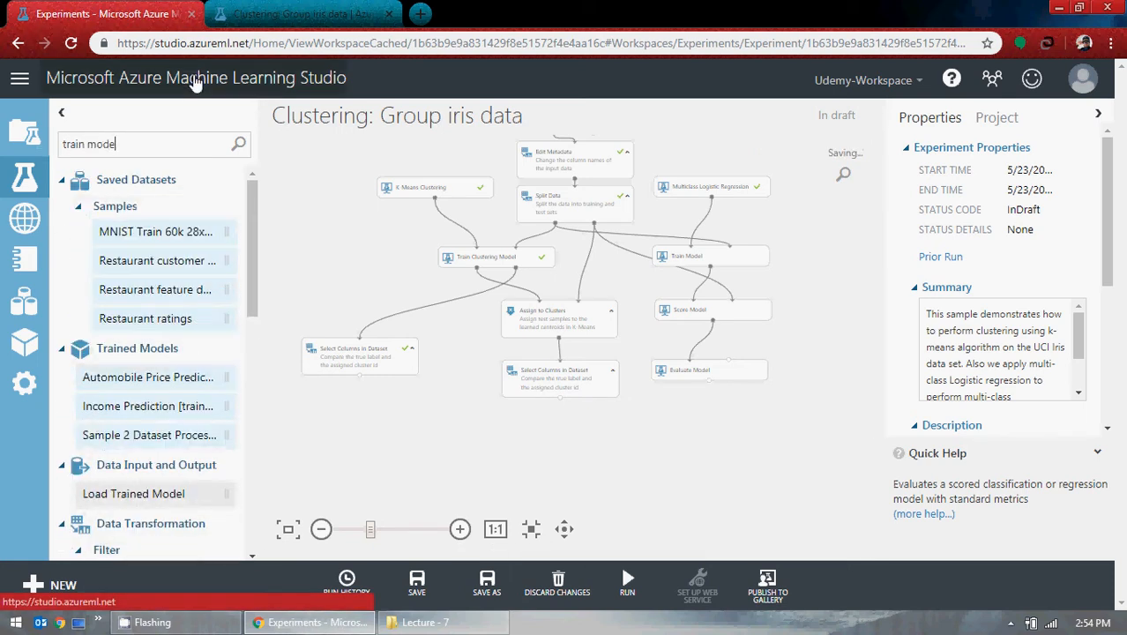
pyautogui.moveTo(153, 230); pyautogui.dragTo(383, 430)
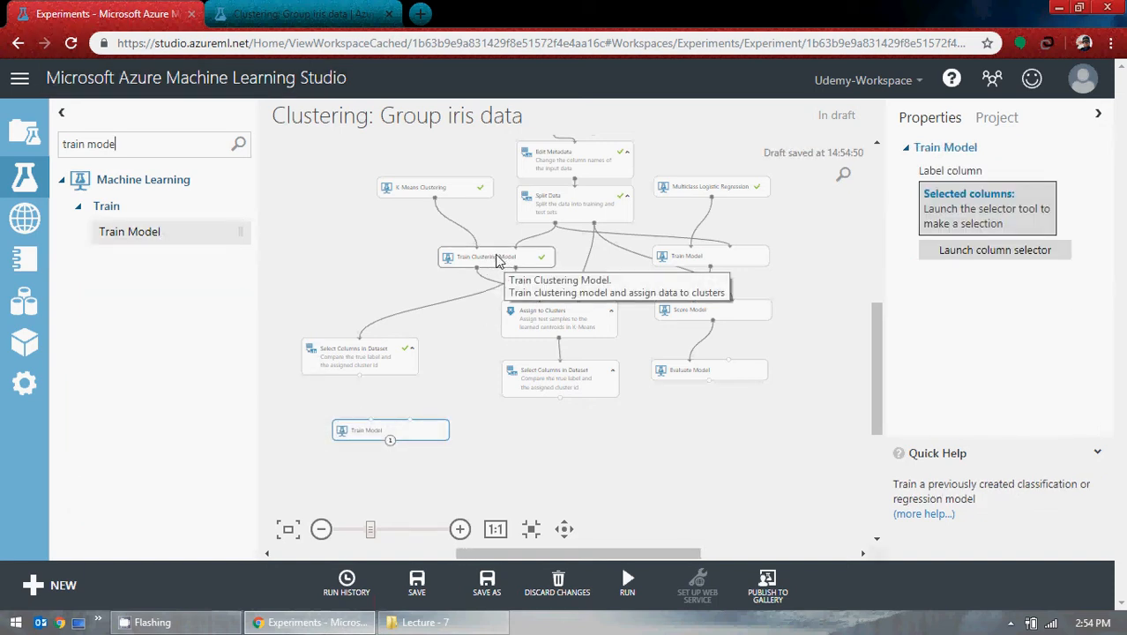
pyautogui.moveTo(359, 375); pyautogui.dragTo(413, 425)
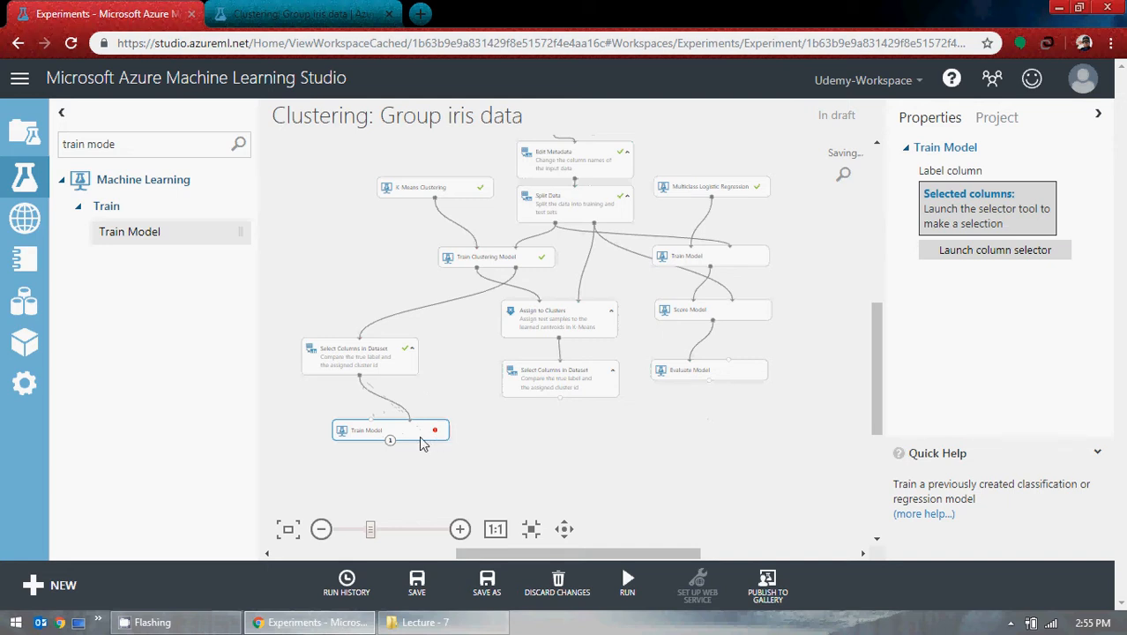
pyautogui.click(608, 491)
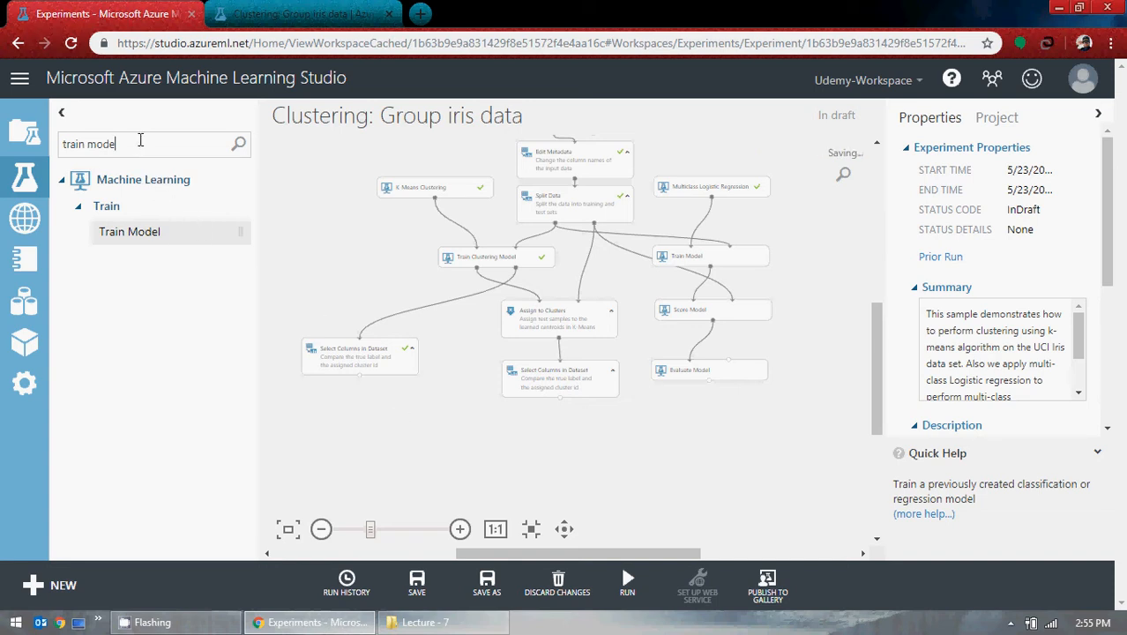
# - Add a second Train Clustering Model module and connect the Select Columns in Dataset fed by the first one to its dataset input
pyautogui.moveTo(141, 143); pyautogui.dragTo(89, 147)
pyautogui.write('clu')
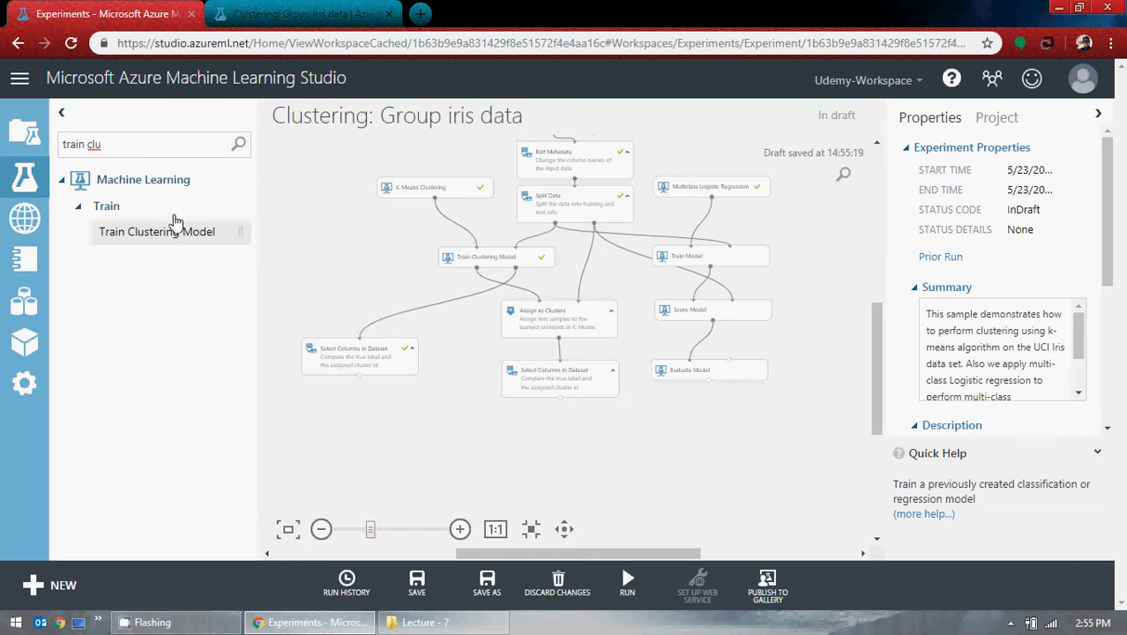
pyautogui.moveTo(176, 233); pyautogui.dragTo(386, 417)
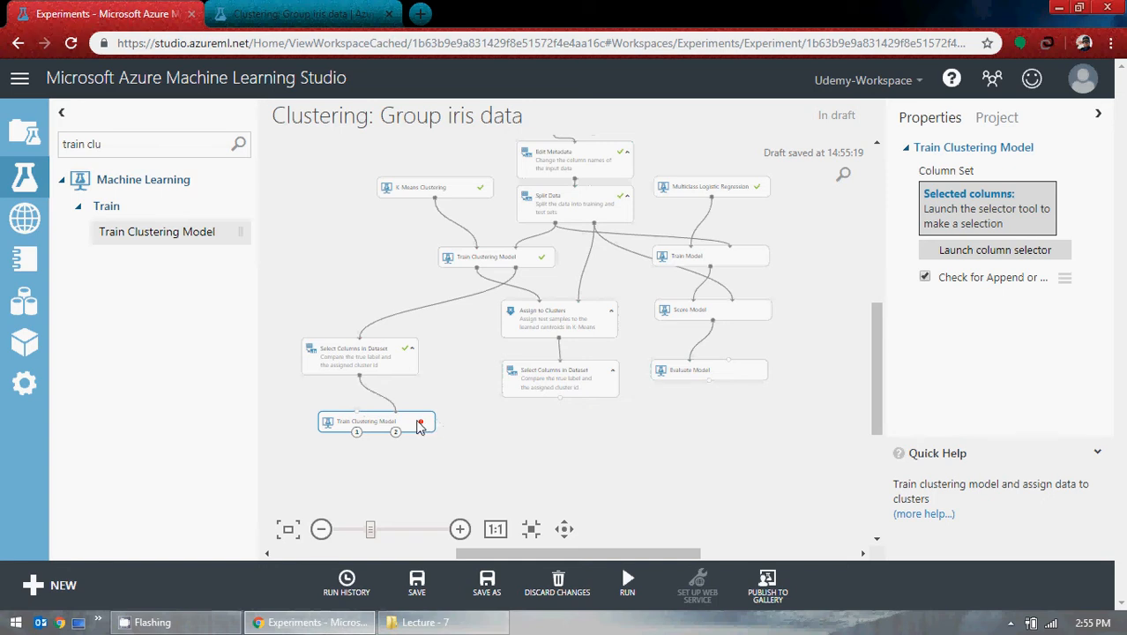
# - Select Label as the column set of the newly added Train Clustering Model
pyautogui.moveTo(423, 425)
pyautogui.click(1027, 251)
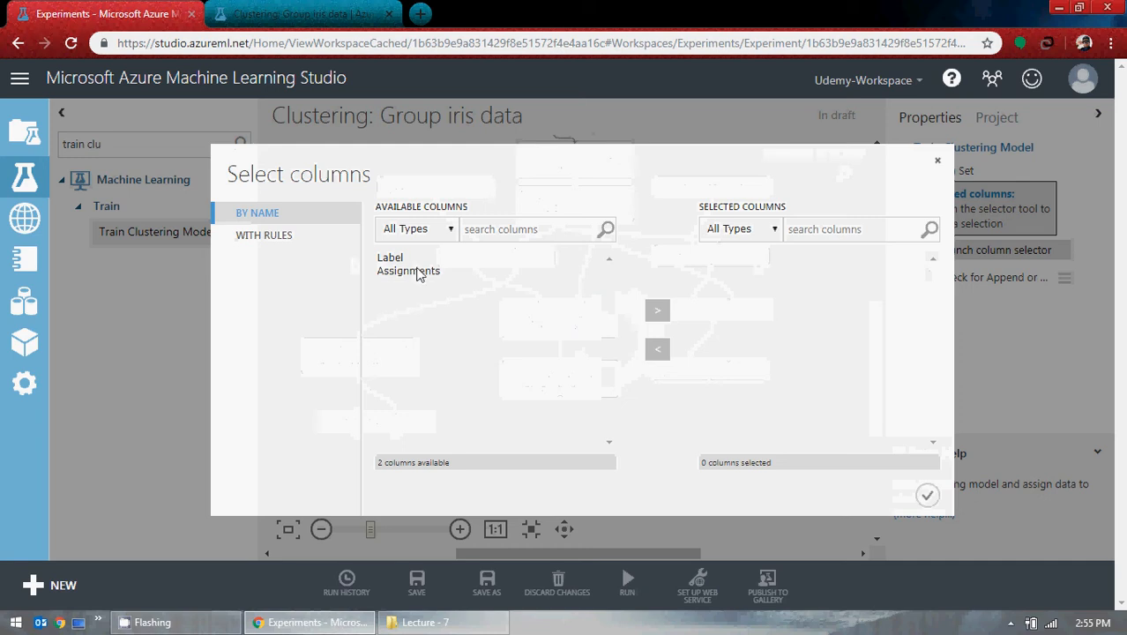
pyautogui.click(396, 259)
pyautogui.click(657, 311)
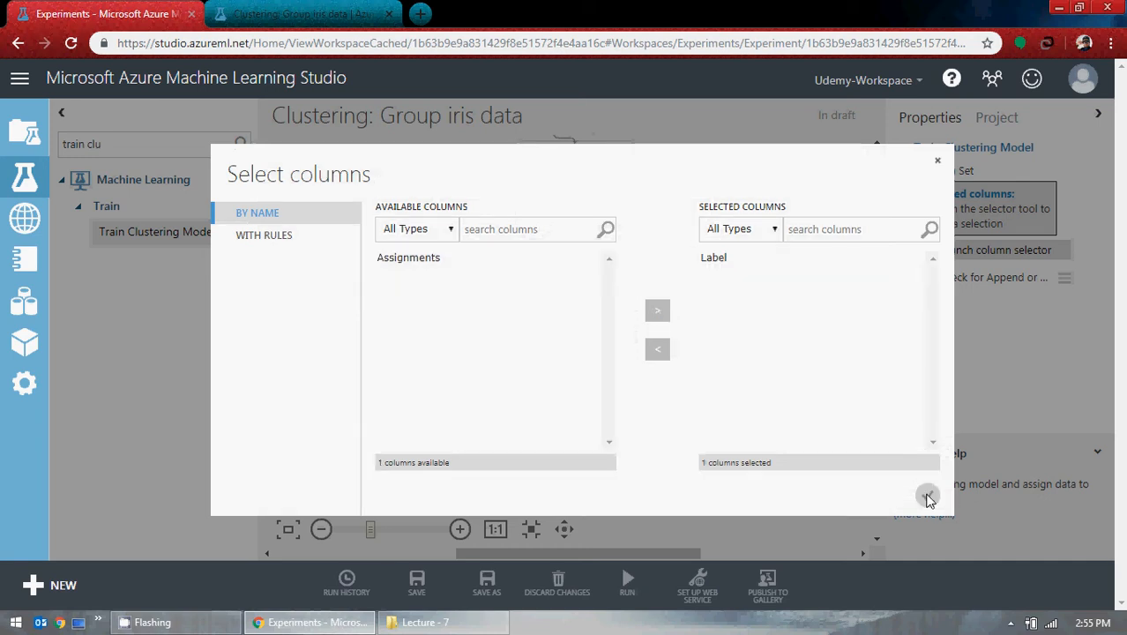
pyautogui.click(926, 495)
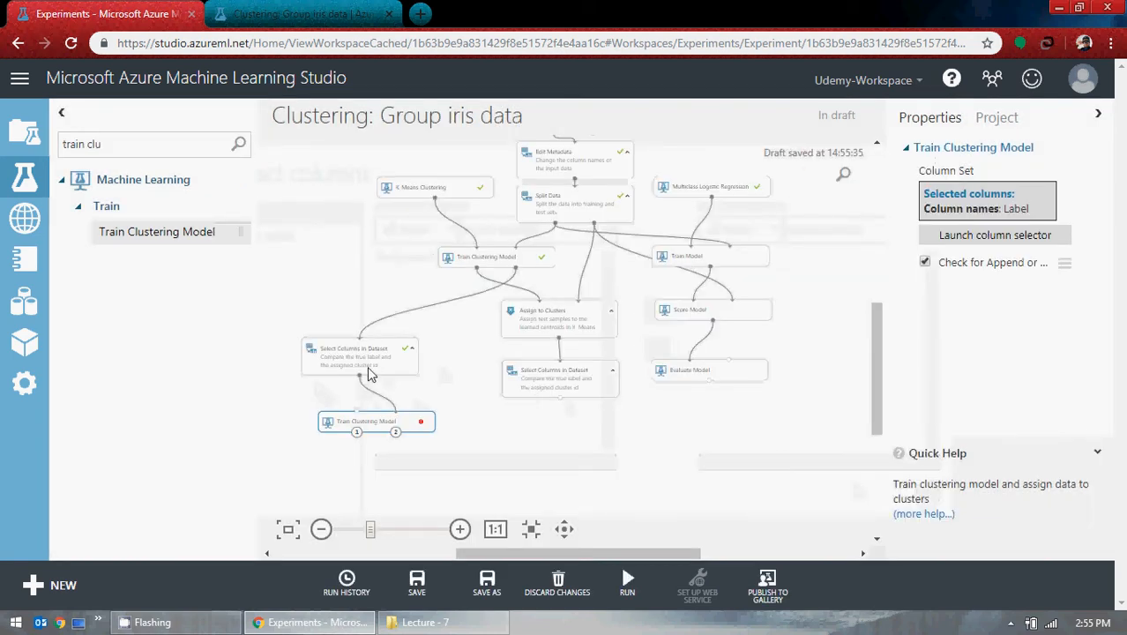
# - Search the modules for "score" and add a Score Model below the new Train Clustering Model
pyautogui.moveTo(123, 150); pyautogui.dragTo(38, 146)
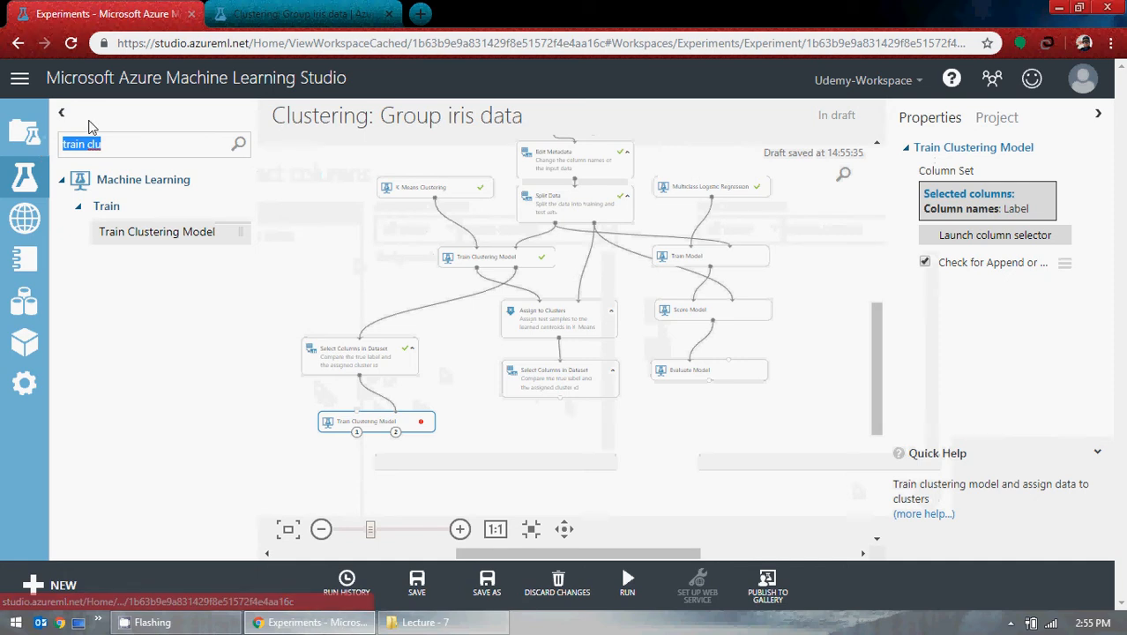
pyautogui.write('score')
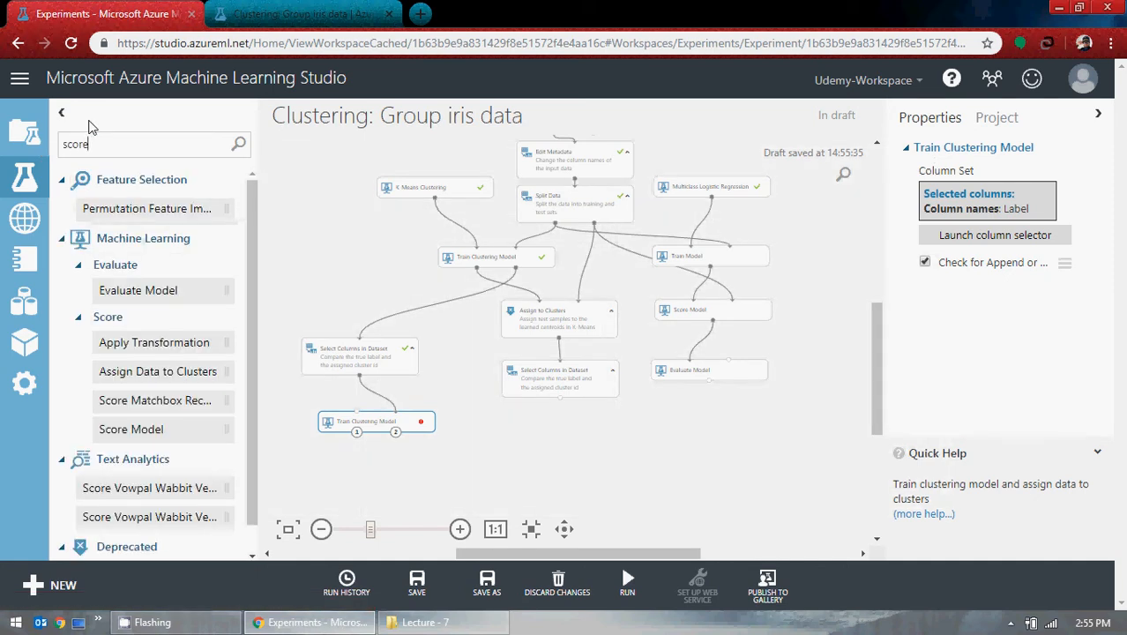
pyautogui.moveTo(158, 430); pyautogui.dragTo(382, 467)
pyautogui.click(368, 421)
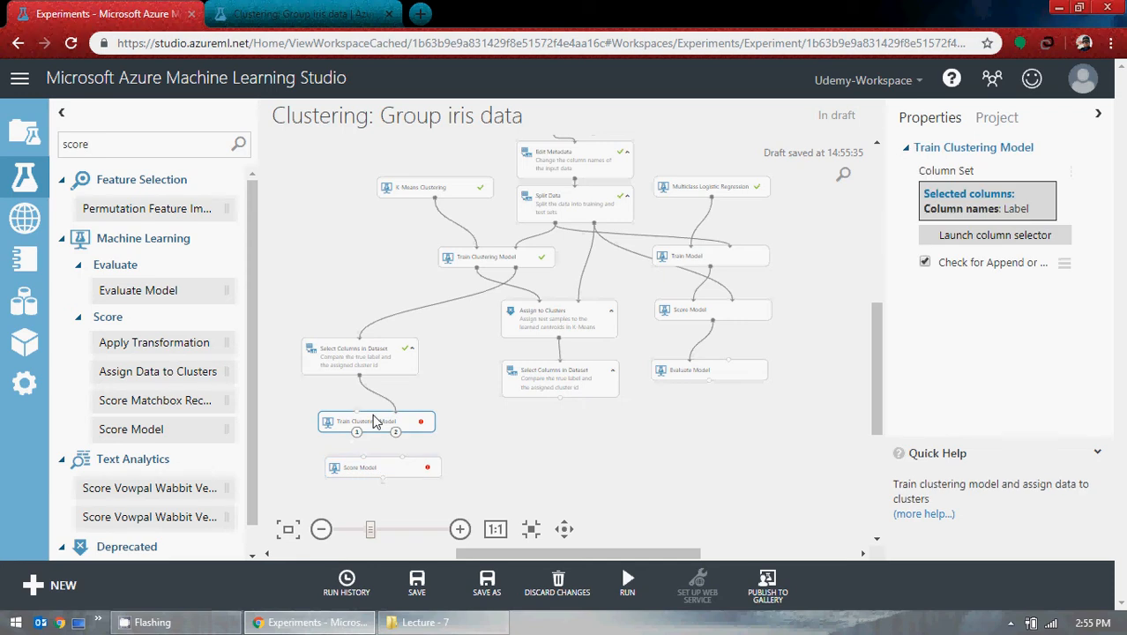
# - Try moving the lower Select Columns in Dataset link from the new Train Clustering Model's dataset input to its untrained model input
pyautogui.moveTo(423, 429)
pyautogui.moveTo(395, 413); pyautogui.dragTo(359, 378)
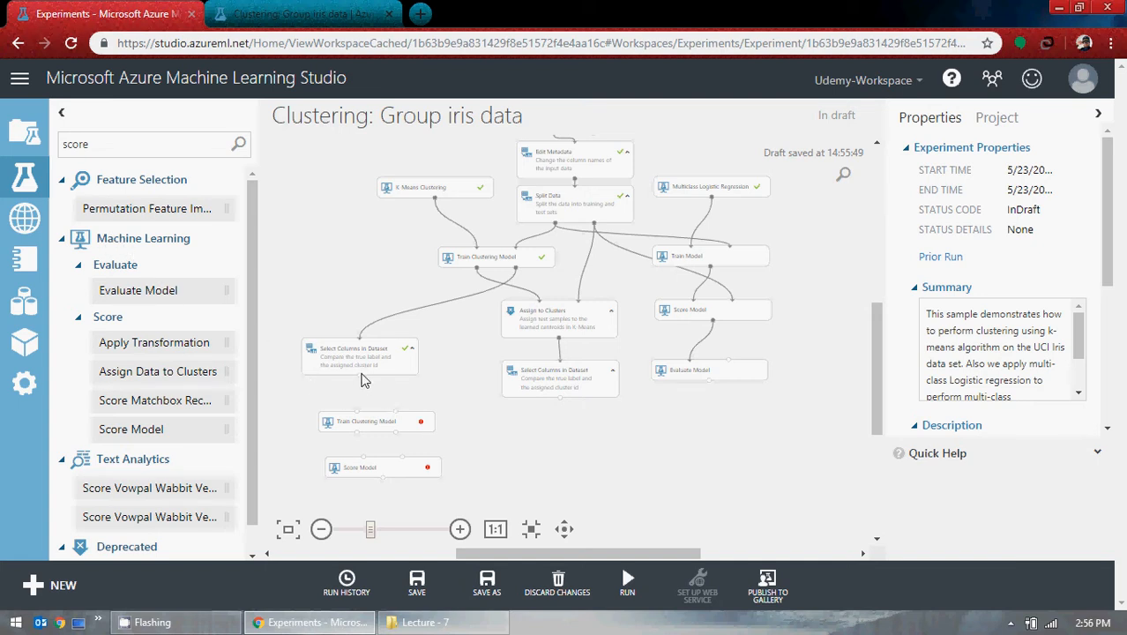
pyautogui.moveTo(360, 374); pyautogui.dragTo(357, 412)
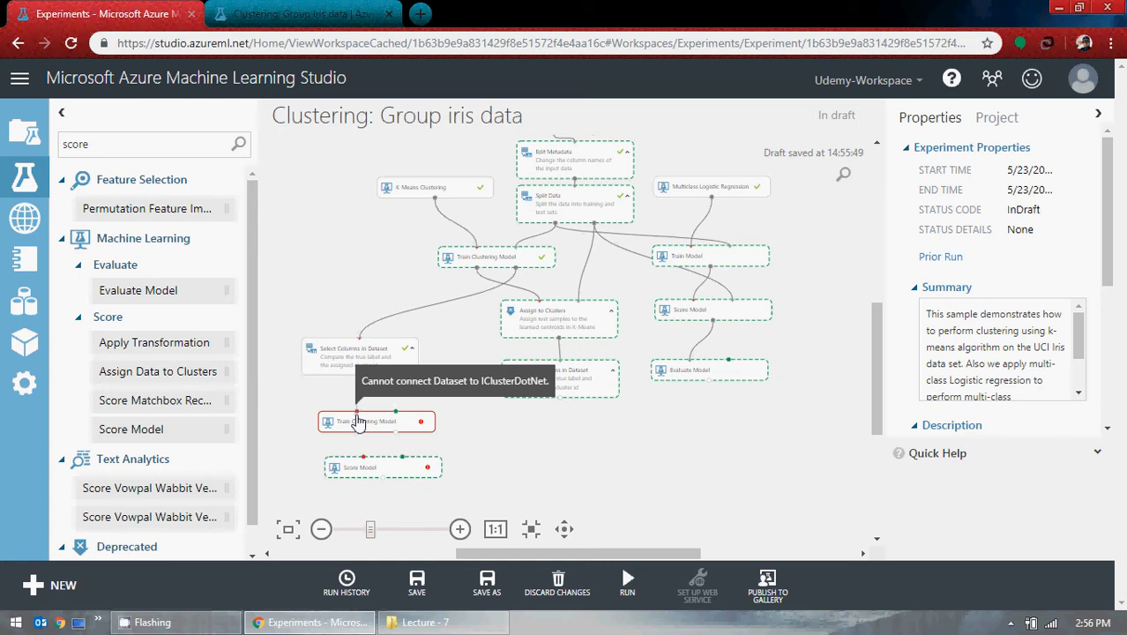
pyautogui.moveTo(358, 422); pyautogui.dragTo(358, 421)
# - Try linking the first Train Clustering Model to the new one and that one to Score Model, and remove the new Train Clustering Model
pyautogui.moveTo(478, 268); pyautogui.dragTo(357, 415)
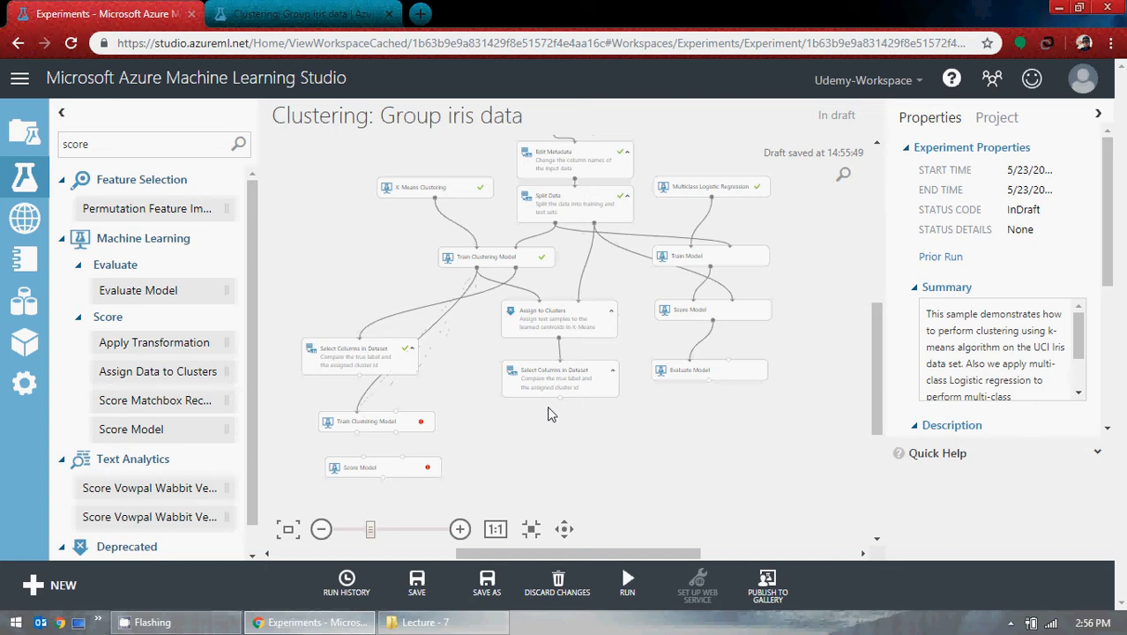
pyautogui.moveTo(357, 433); pyautogui.dragTo(366, 466)
pyautogui.click(394, 427)
pyautogui.press('Delete')
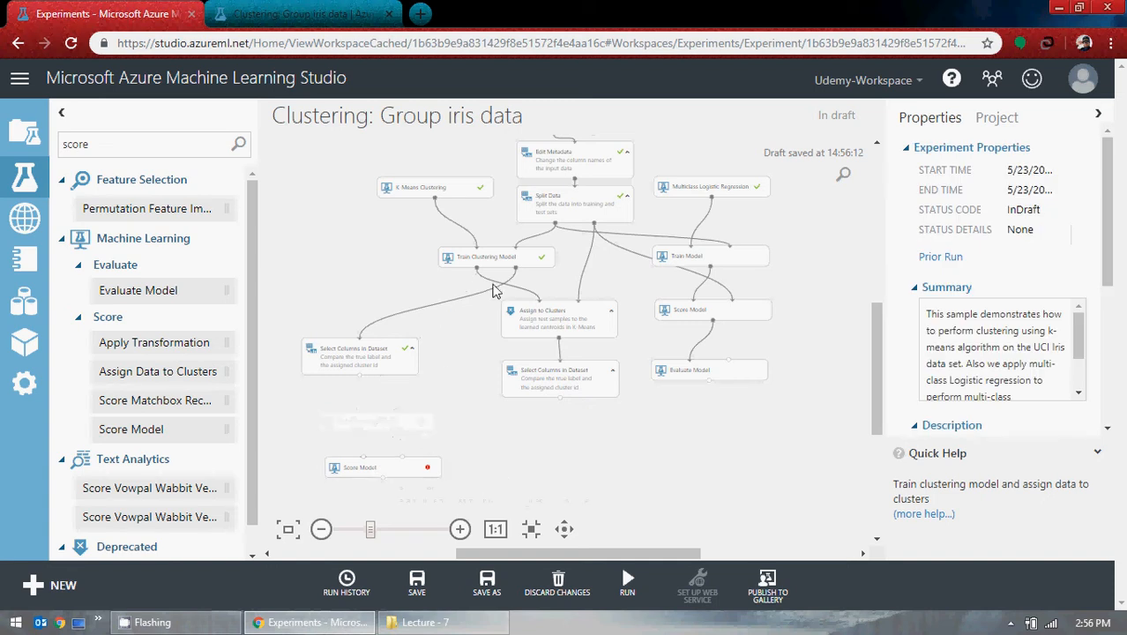
# - Try feeding the remaining Train Clustering Model's trained model output directly into the unused Score Model, and remove that Score Model
pyautogui.moveTo(477, 269); pyautogui.dragTo(366, 468)
pyautogui.click(392, 474)
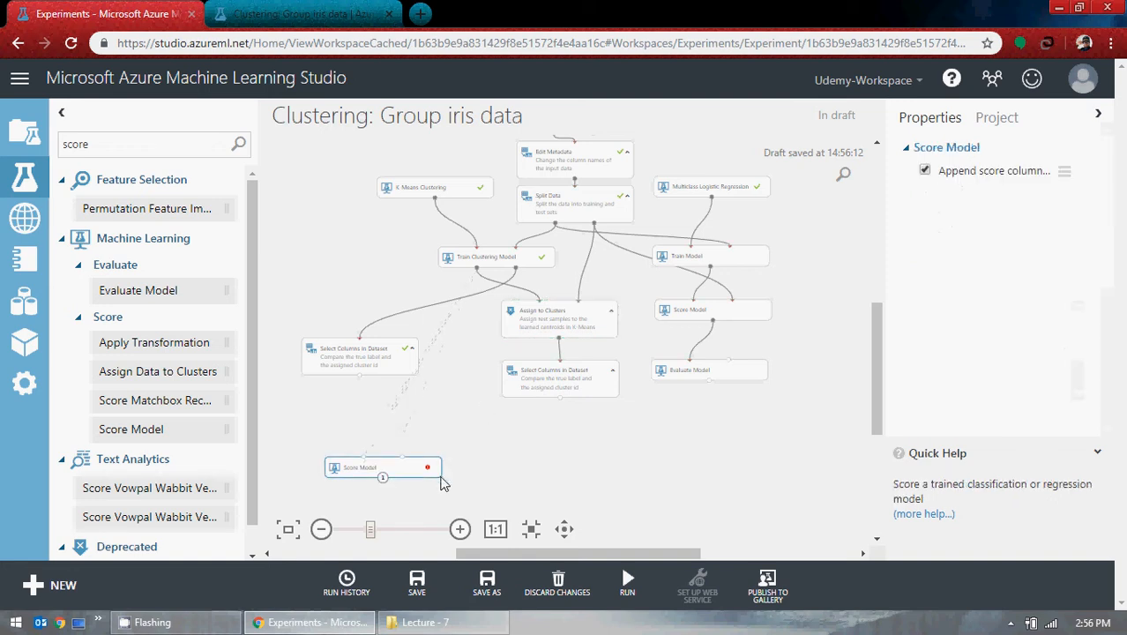
pyautogui.press('Delete')
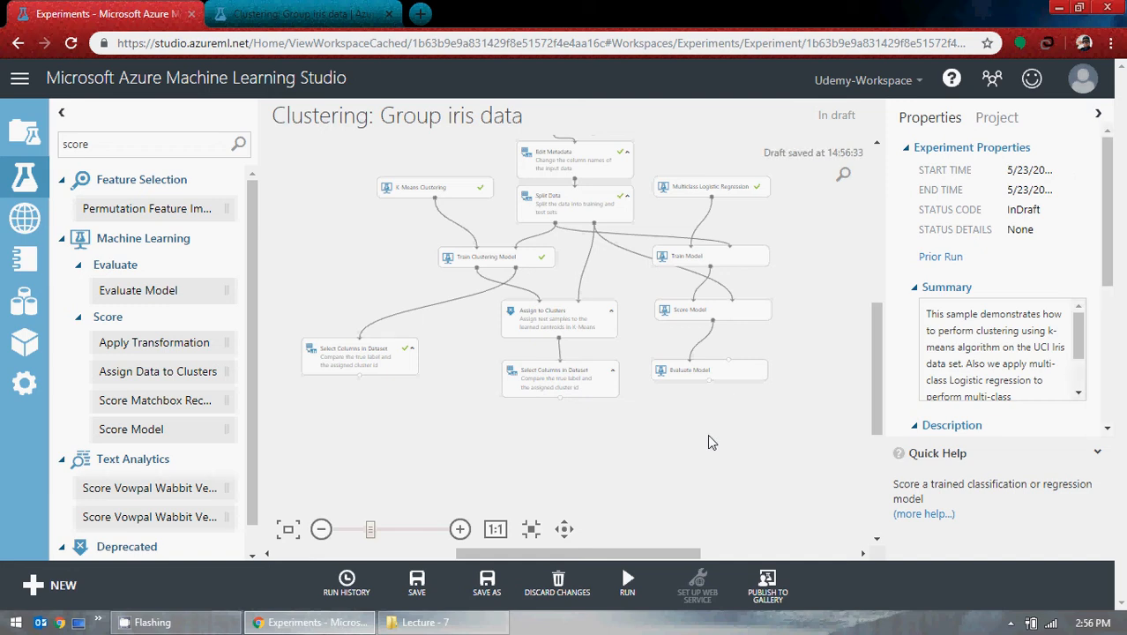
# - Run the complete "Clustering: Group iris data" experiment
pyautogui.click(708, 383)
pyautogui.click(628, 583)
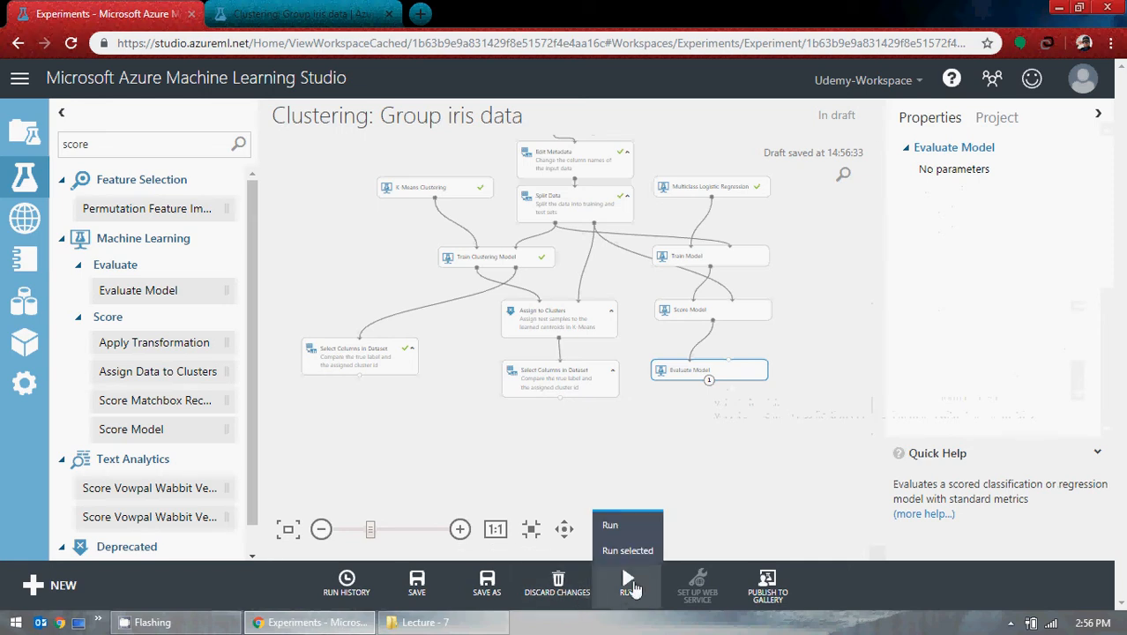
pyautogui.click(610, 525)
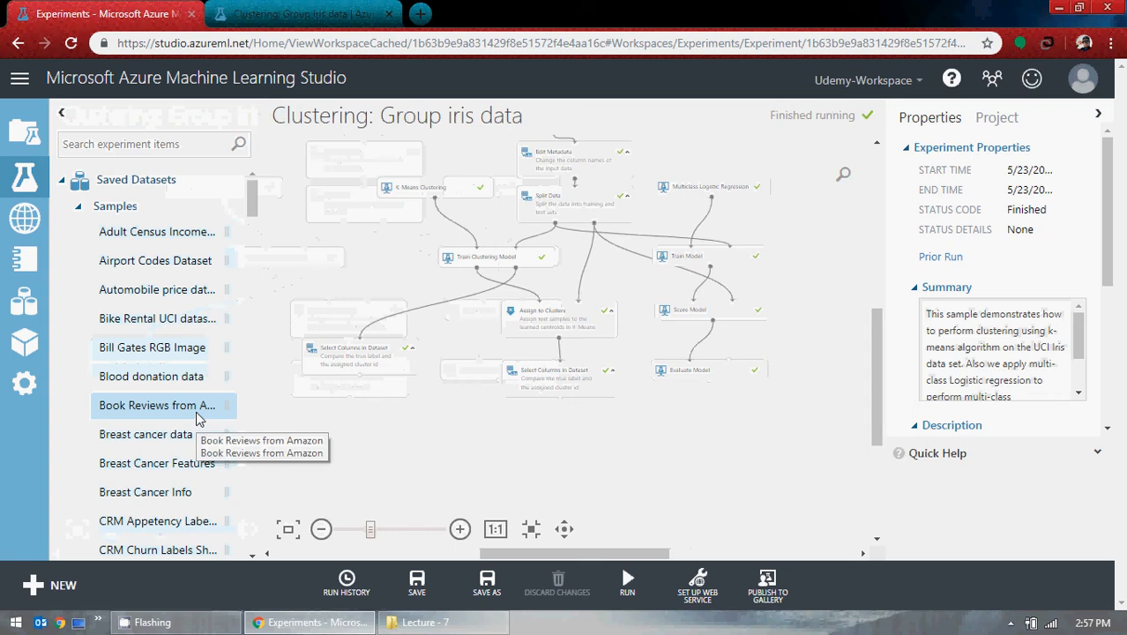
# - Visualize the Evaluate Model's evaluation results and review its metrics and confusion matrix
pyautogui.rightClick(712, 388)
pyautogui.click(763, 496)
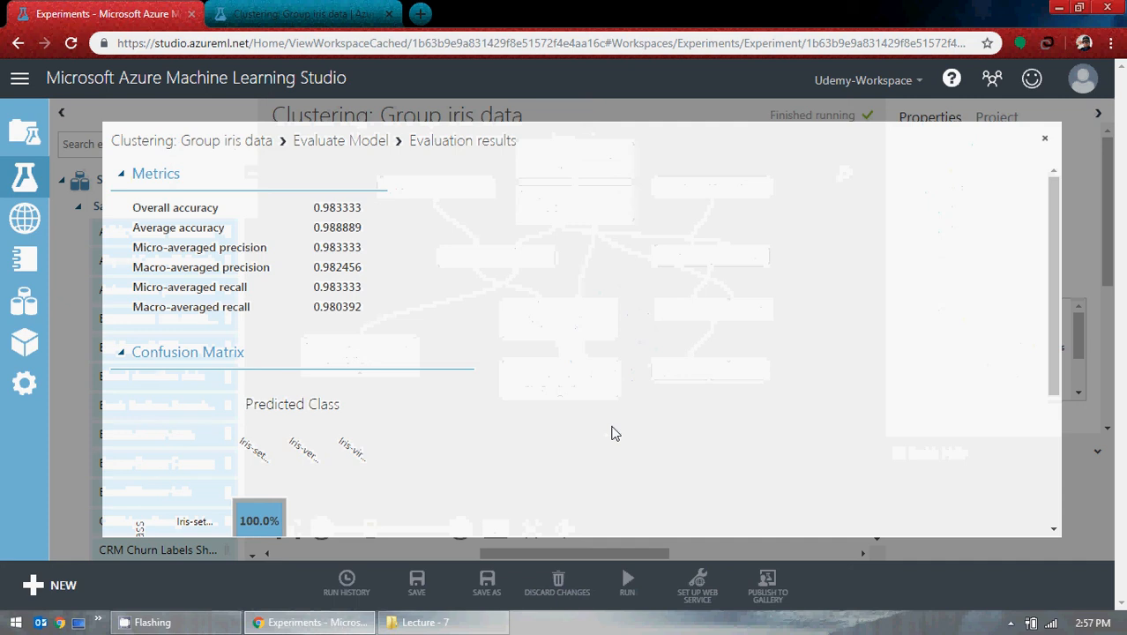
pyautogui.scroll(-3, 527, 335)
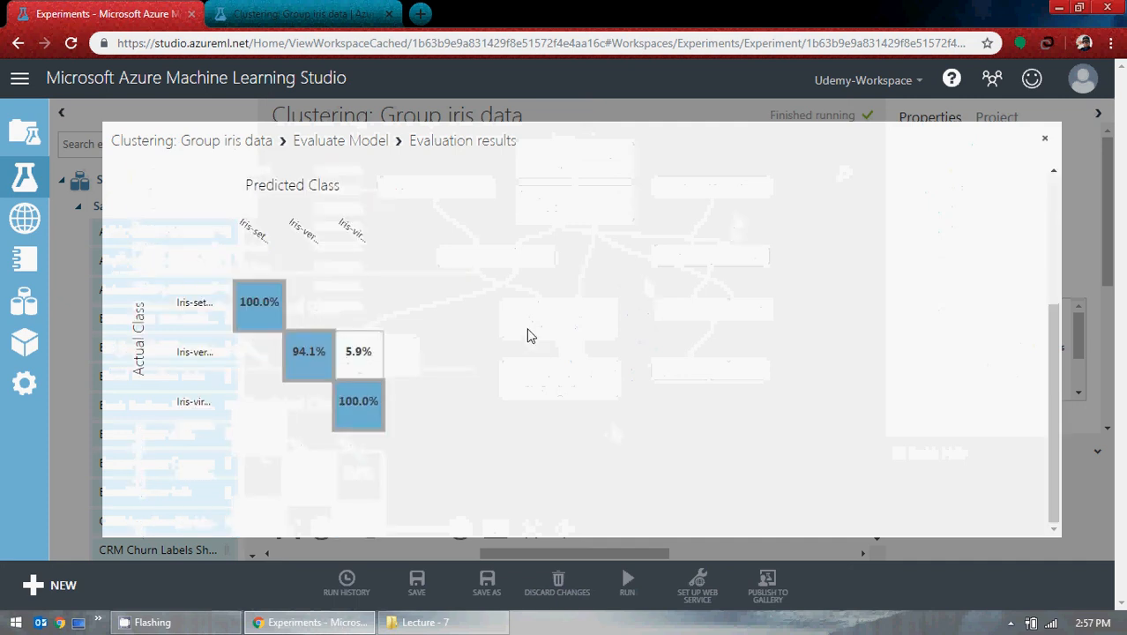
pyautogui.scroll(3, 529, 335)
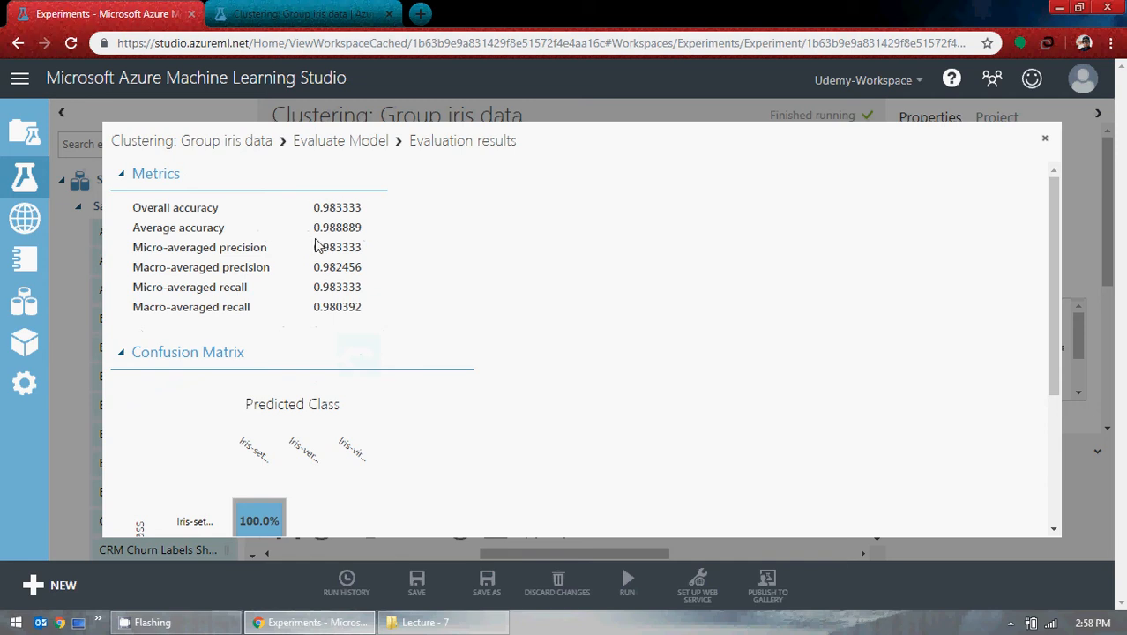
pyautogui.scroll(-3, 347, 271)
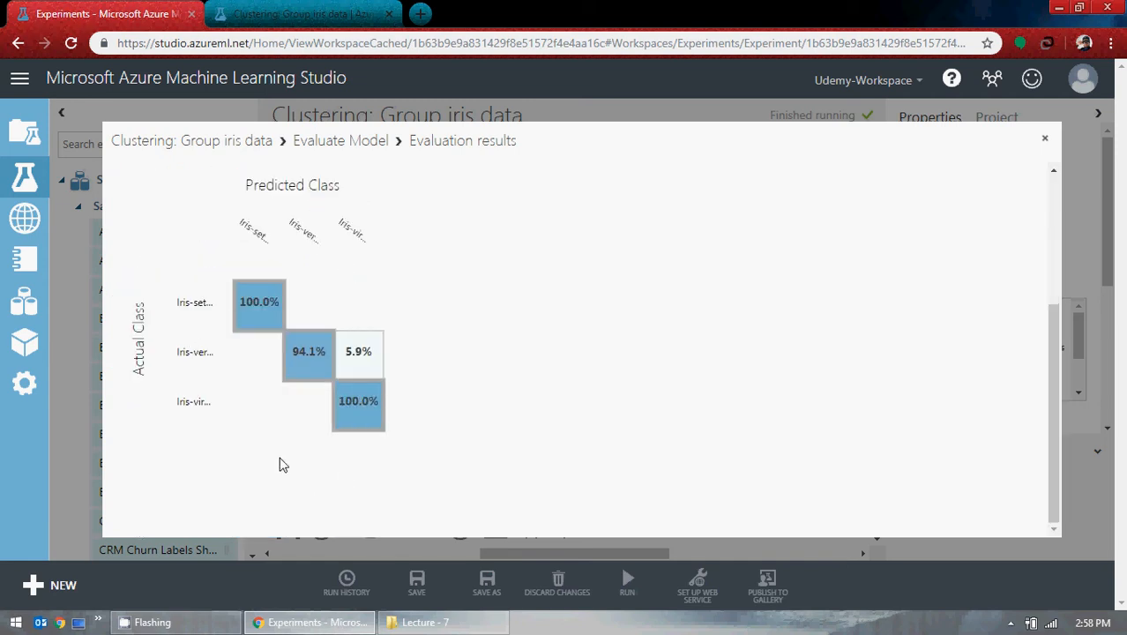
pyautogui.scroll(2, 365, 374)
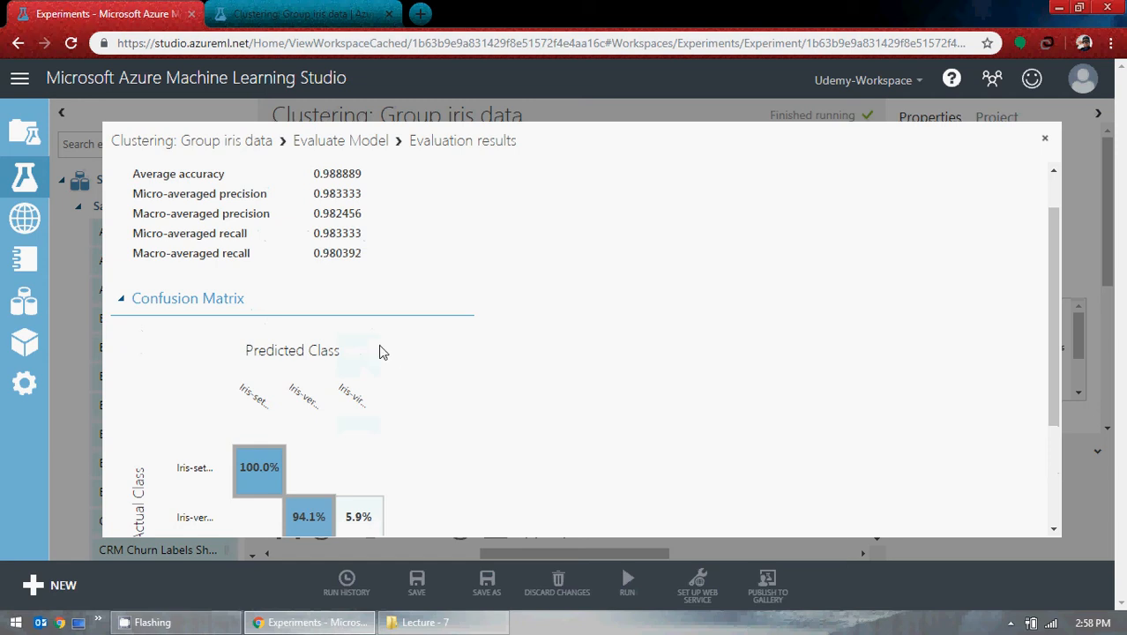
pyautogui.click(1044, 139)
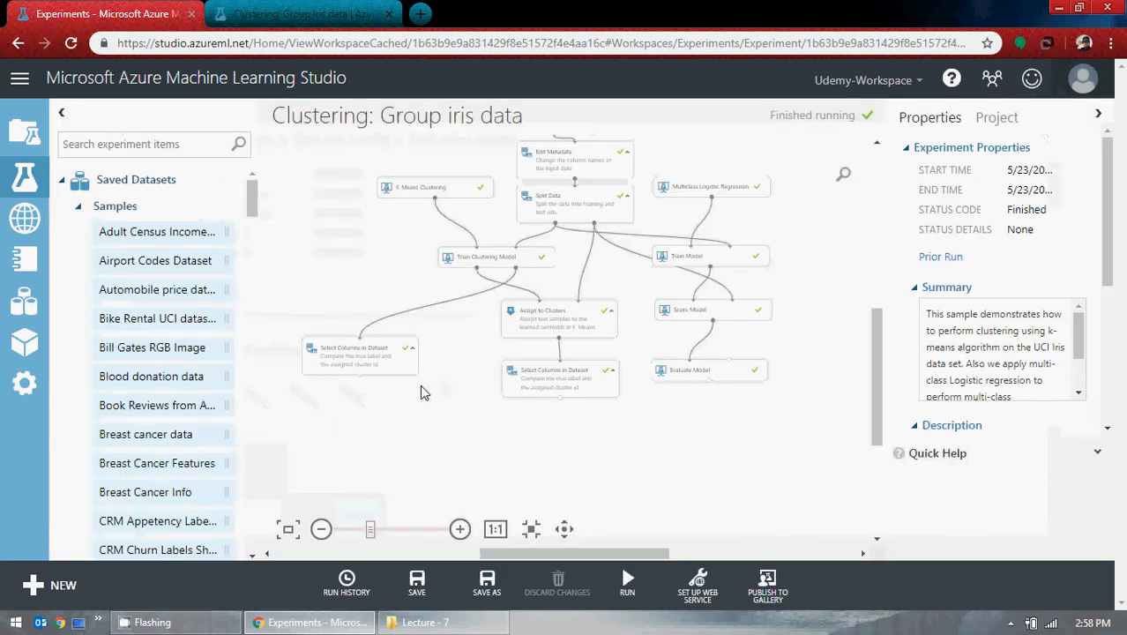
# - Search the modules for "train" and shift the clustering branch's Select Columns in Dataset slightly toward the centre of the canvas
pyautogui.click(162, 146)
pyautogui.write('train')
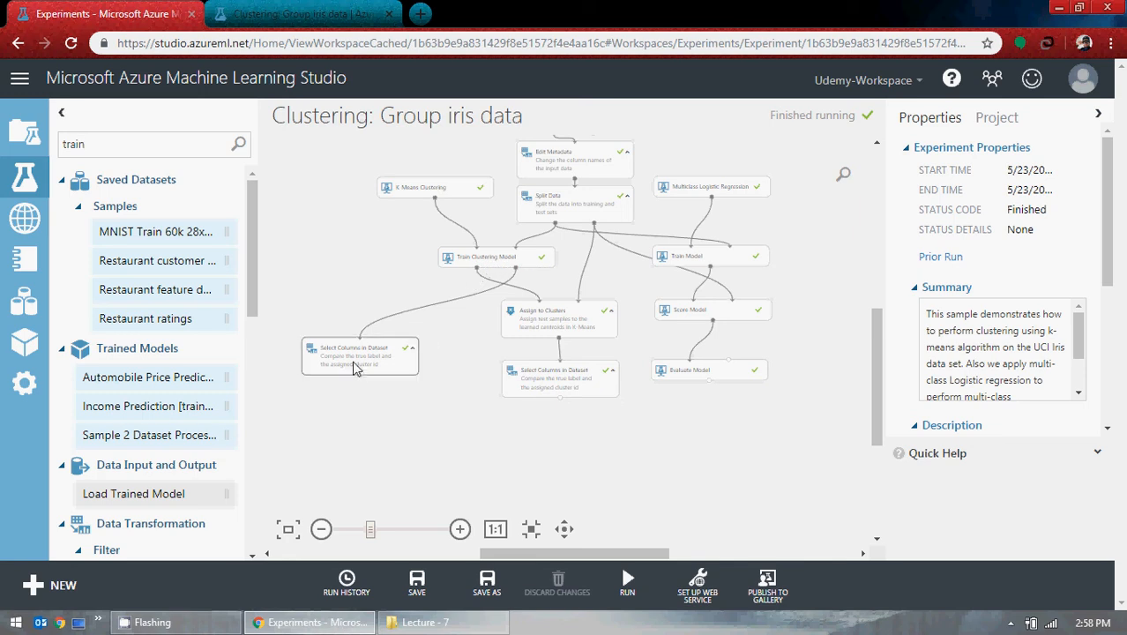
pyautogui.moveTo(358, 353); pyautogui.dragTo(386, 354)
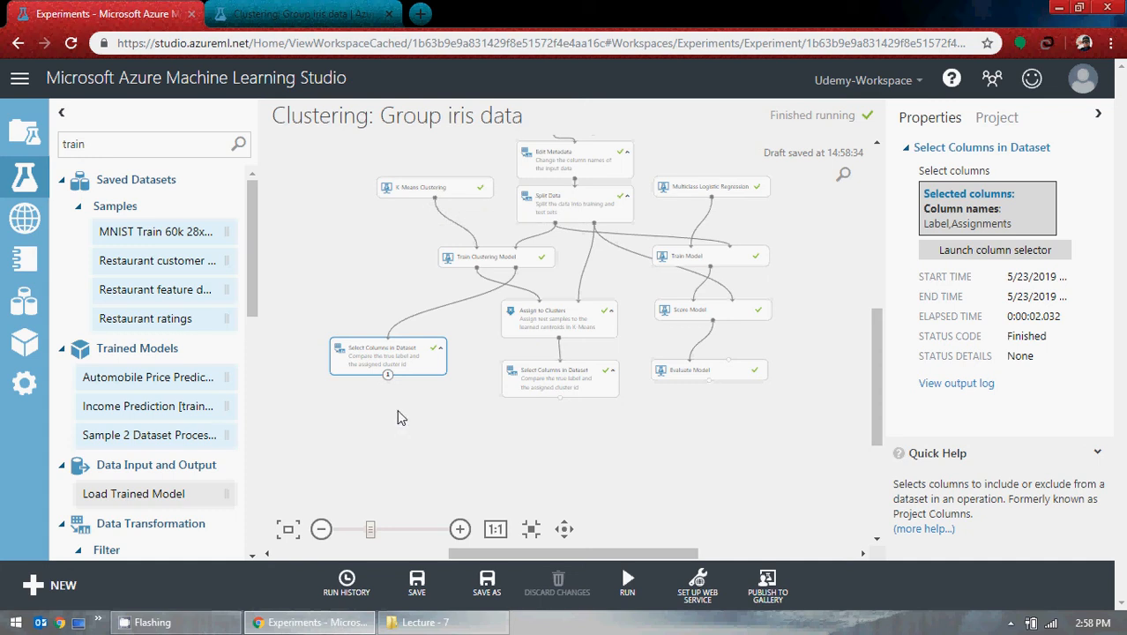
pyautogui.scroll(-10, 202, 304)
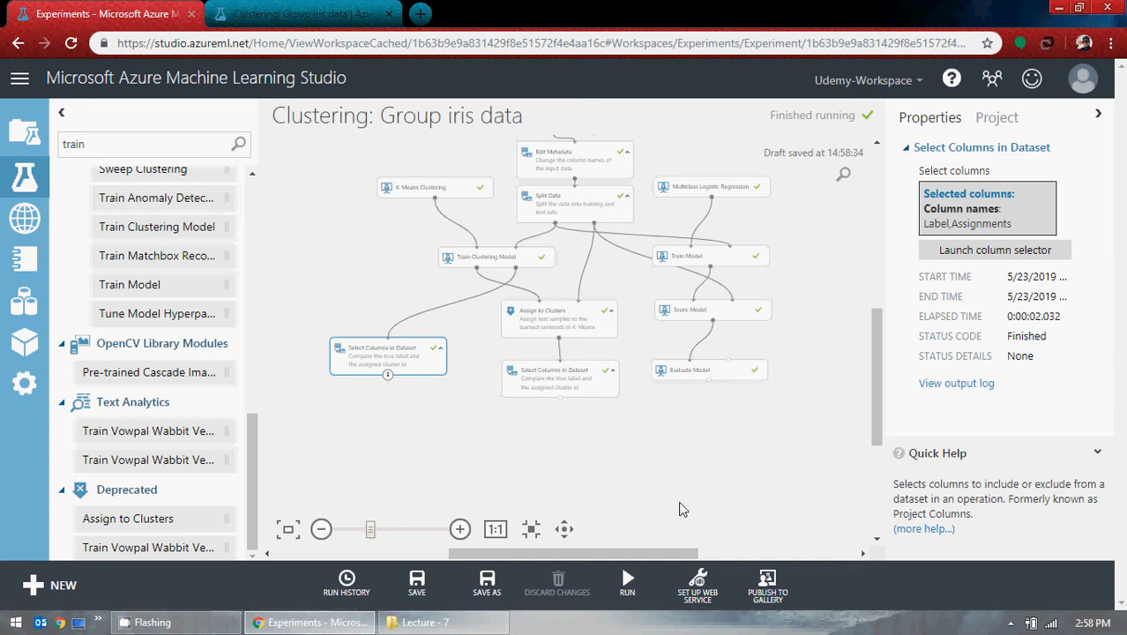
# - Try twice to set up a Predictive Web Service without selecting a train model, checking the operation's details in between
pyautogui.moveTo(631, 585)
pyautogui.moveTo(693, 585)
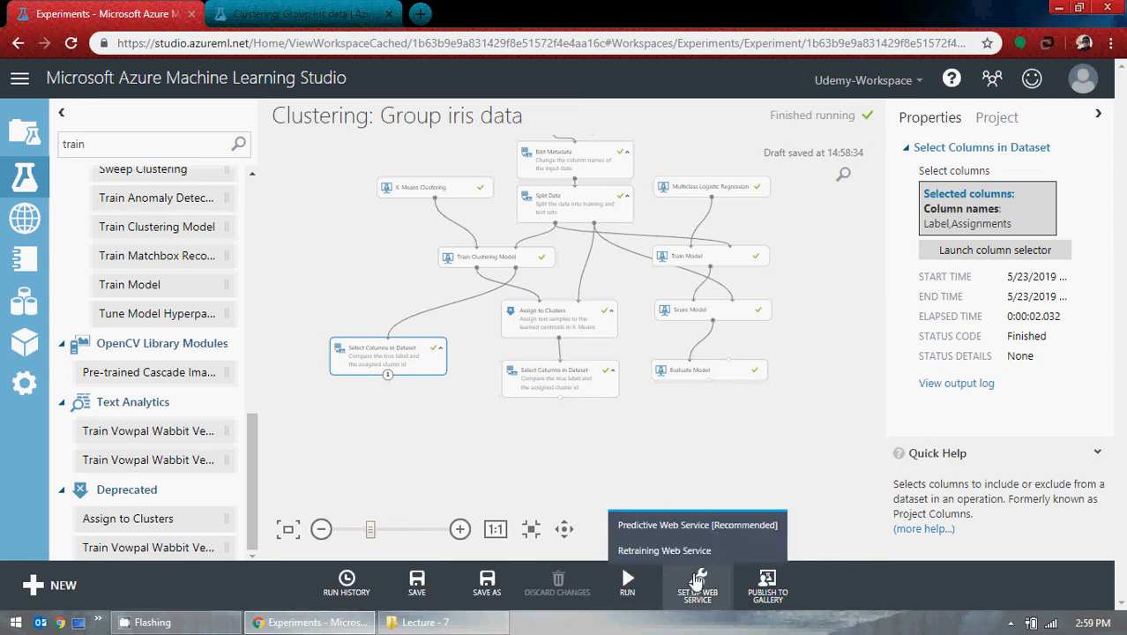
pyautogui.click(711, 526)
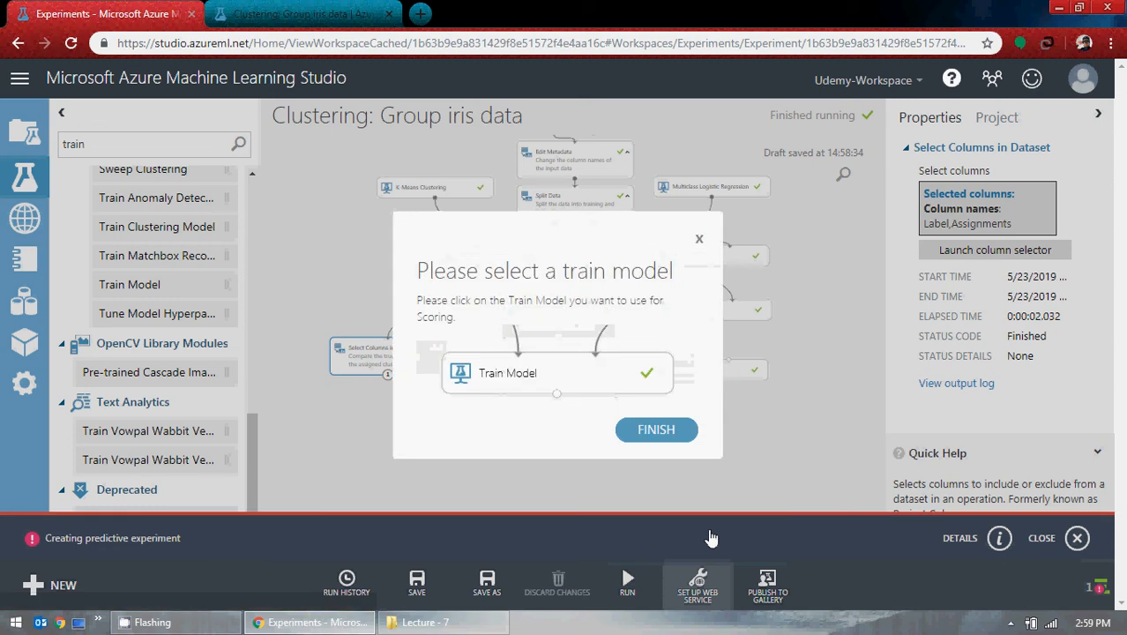
pyautogui.click(658, 432)
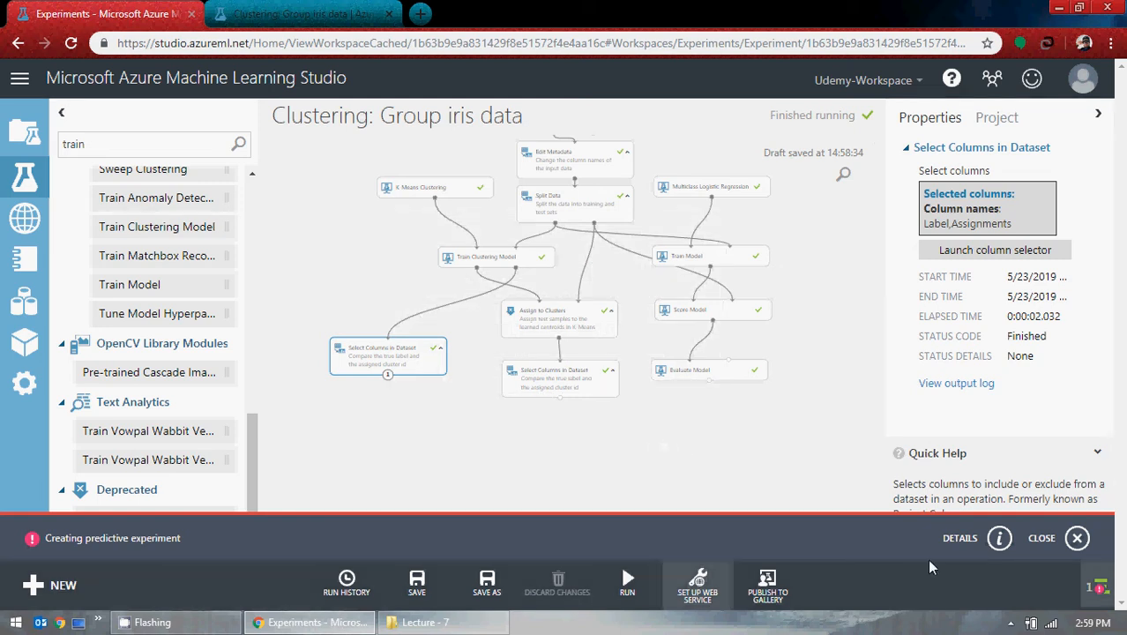
pyautogui.click(991, 540)
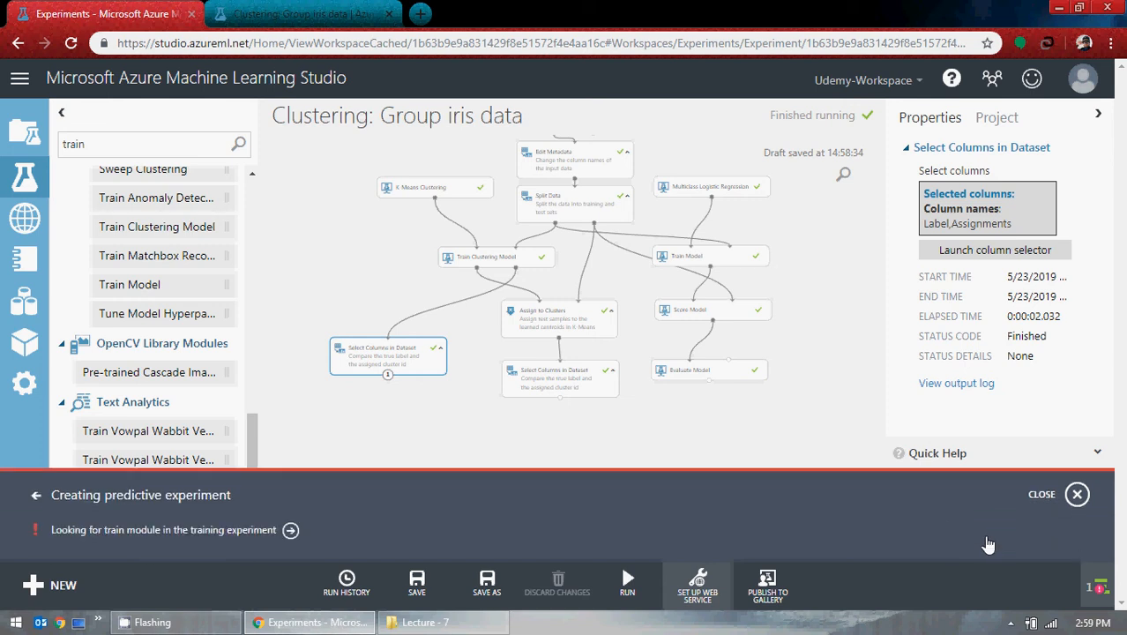
pyautogui.click(1077, 494)
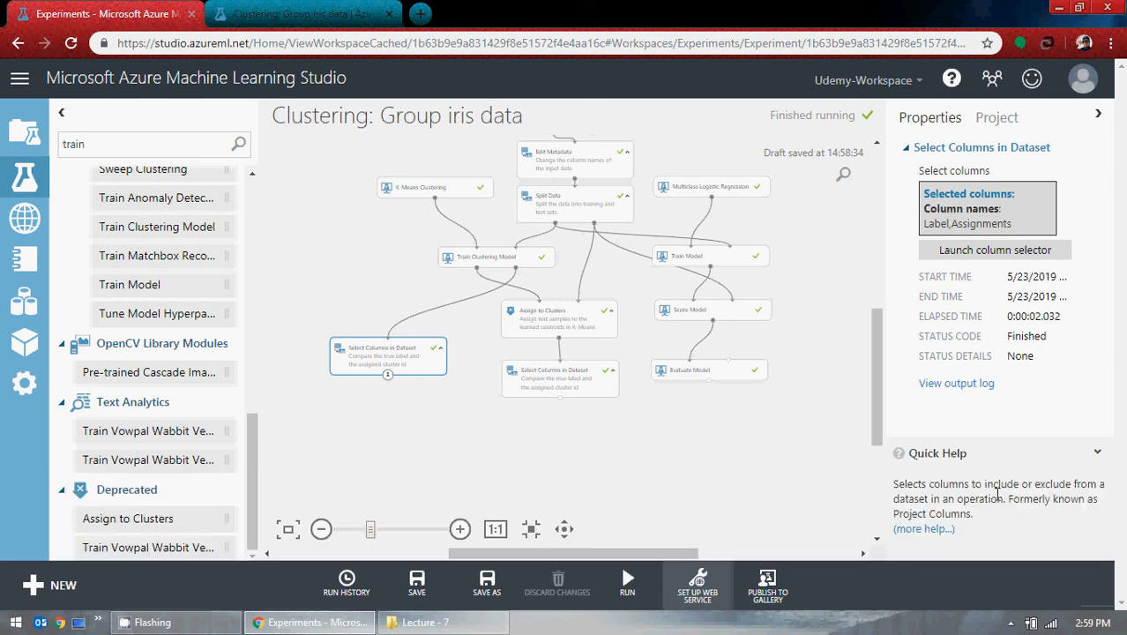
pyautogui.click(697, 584)
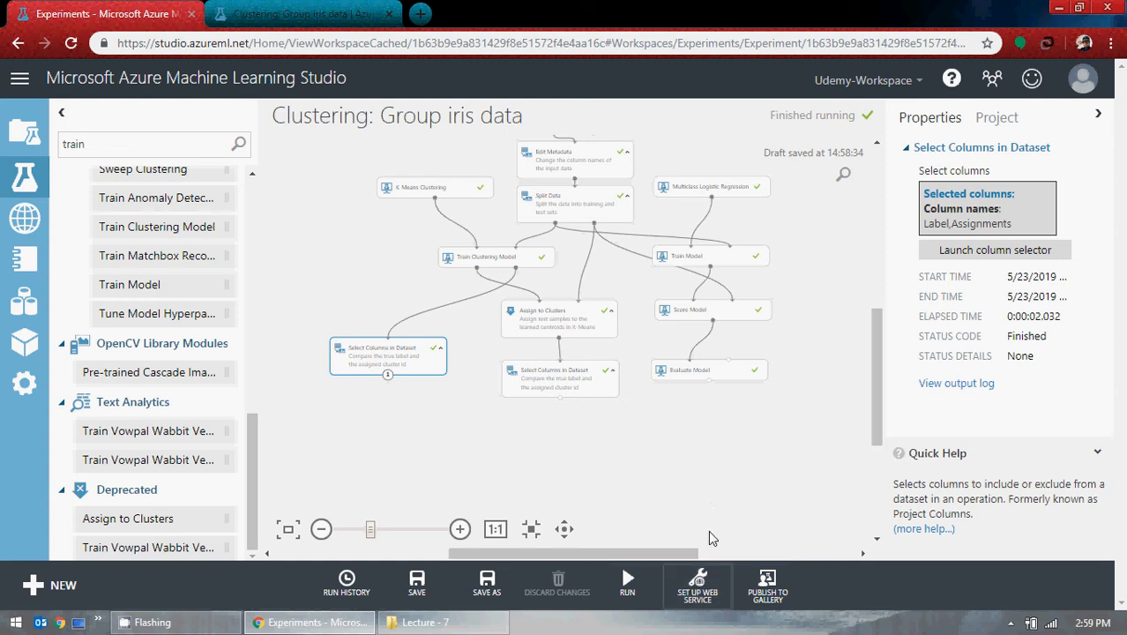
pyautogui.moveTo(702, 578)
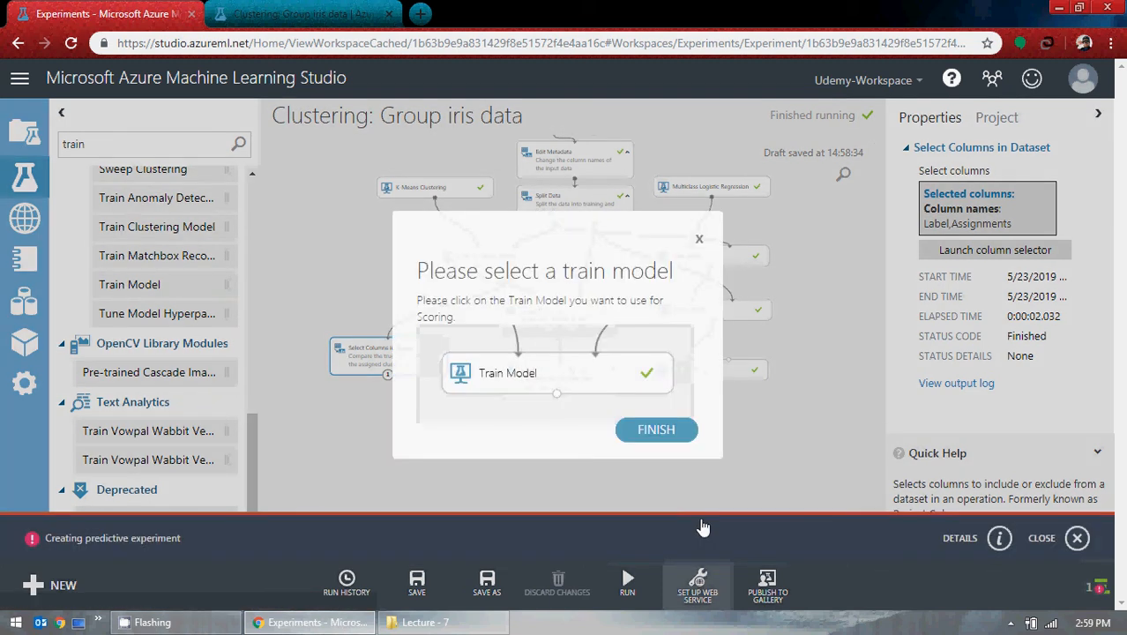
pyautogui.click(674, 433)
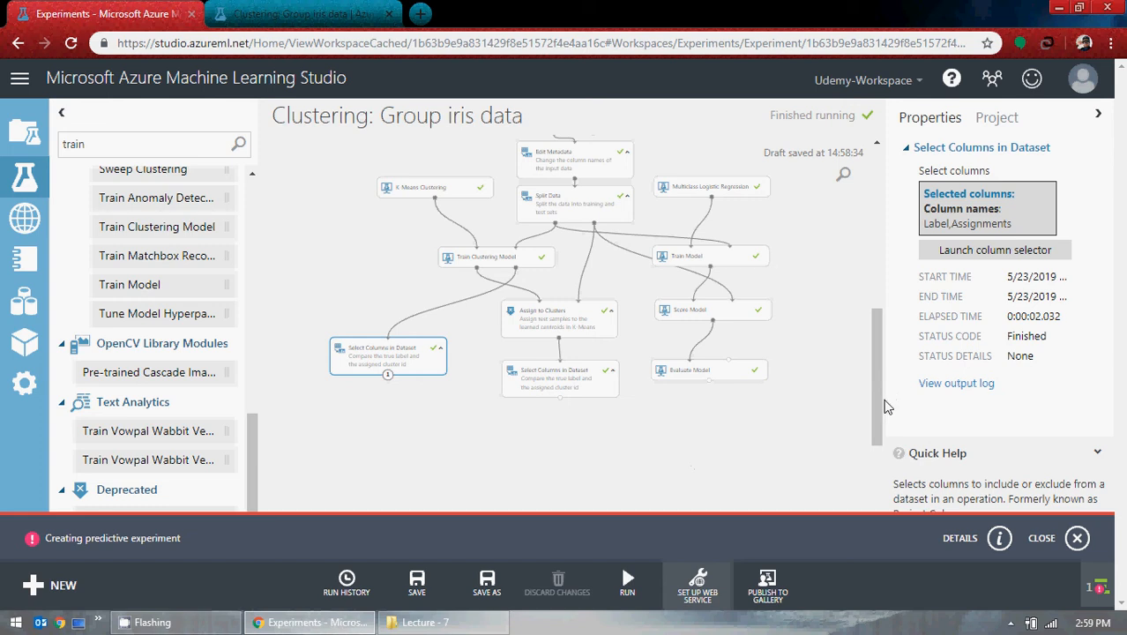
# - Run the training experiment again and dismiss the predictive experiment notification
pyautogui.moveTo(880, 388); pyautogui.dragTo(880, 345)
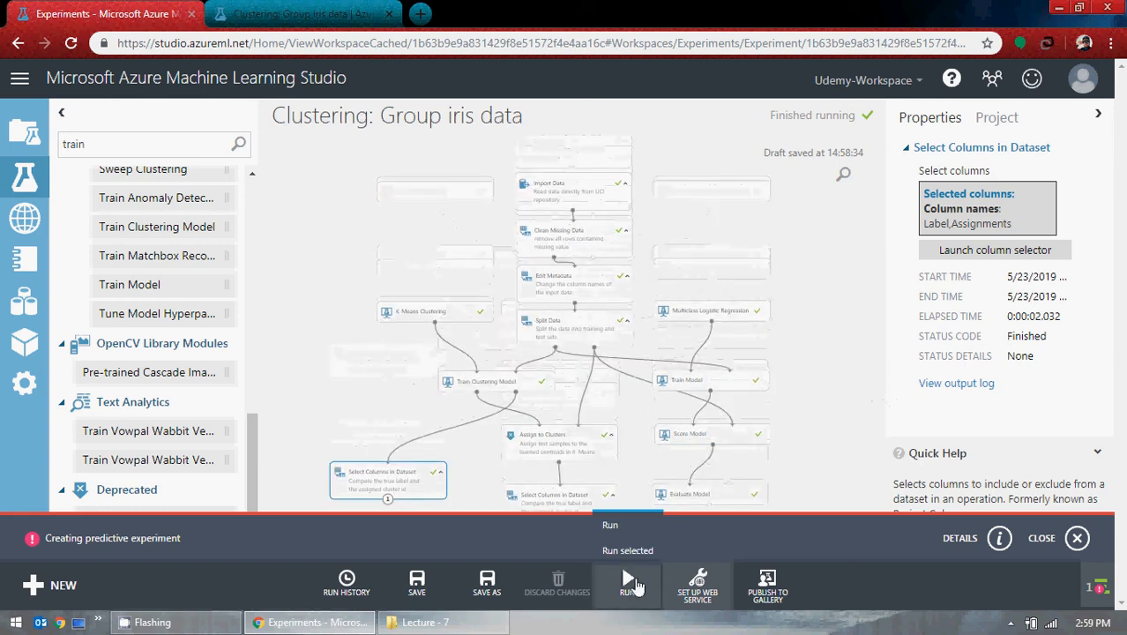
pyautogui.click(636, 583)
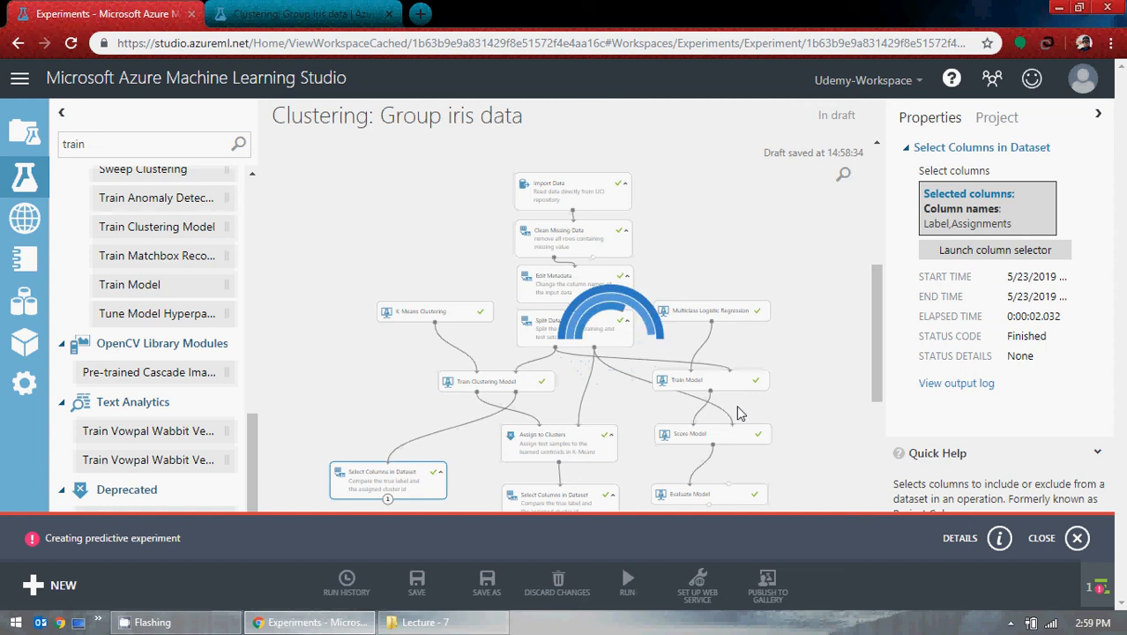
pyautogui.click(1040, 539)
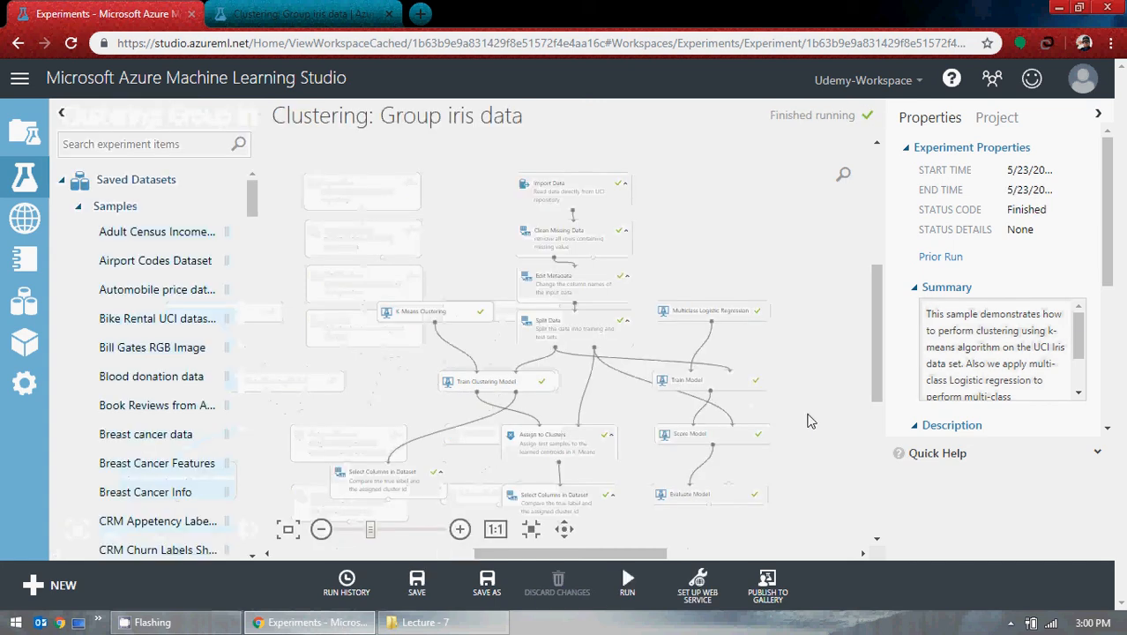
# - Try setting up the Predictive Web Service from the rerun experiment with no module selected
pyautogui.click(697, 586)
pyautogui.click(703, 526)
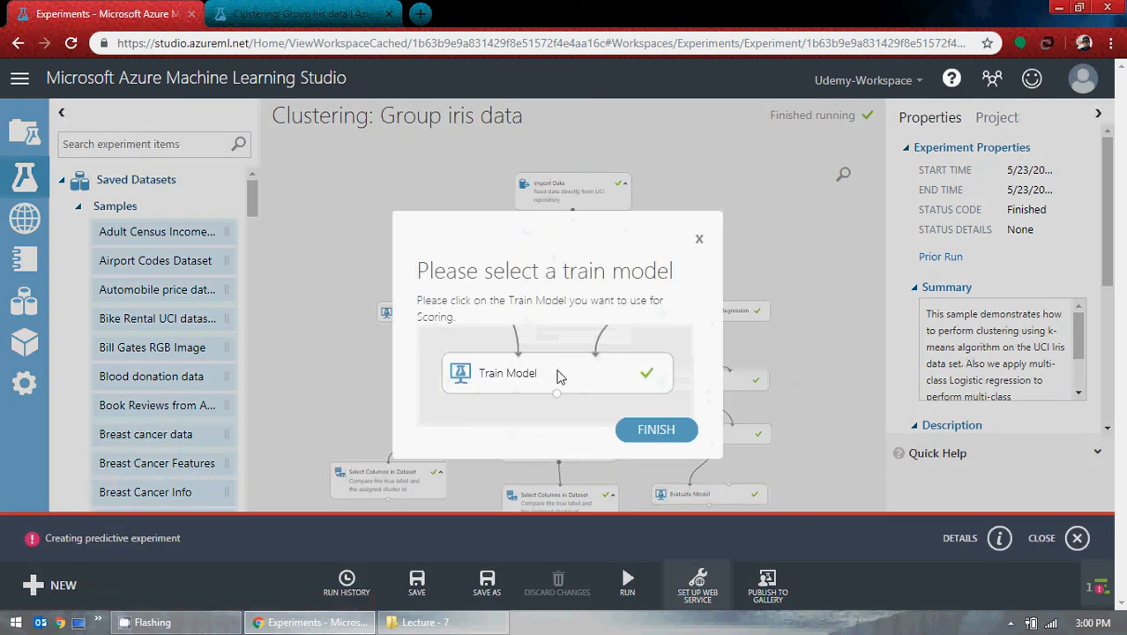
pyautogui.click(656, 432)
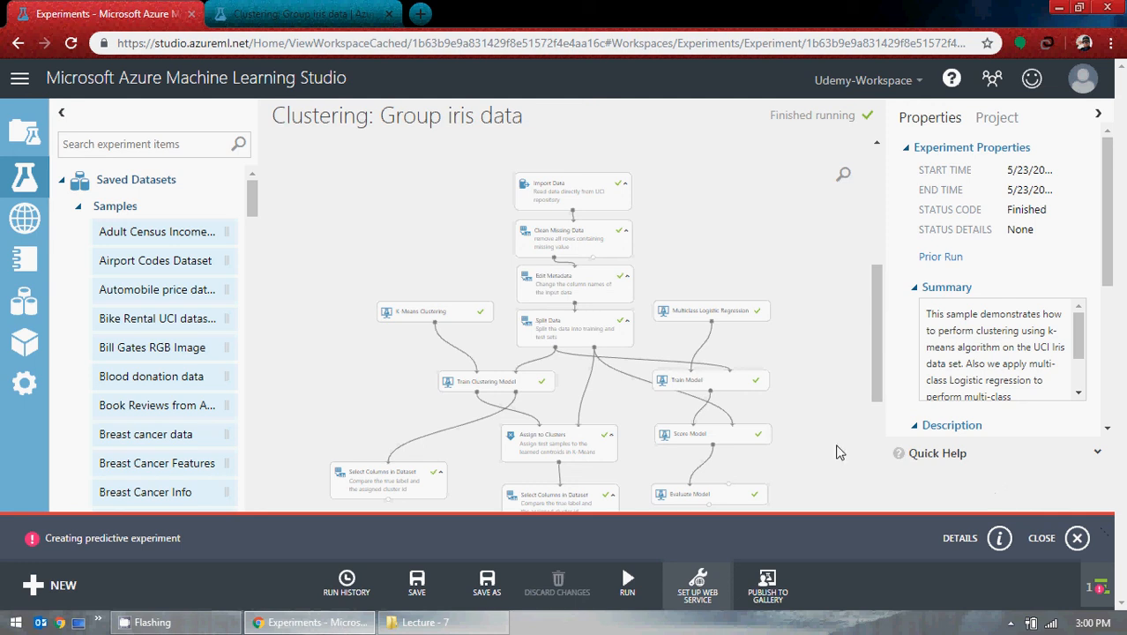
# - Select the logistic regression branch's Train Model, create a Predictive Web Service experiment from it, and dismiss the notifications
pyautogui.click(722, 384)
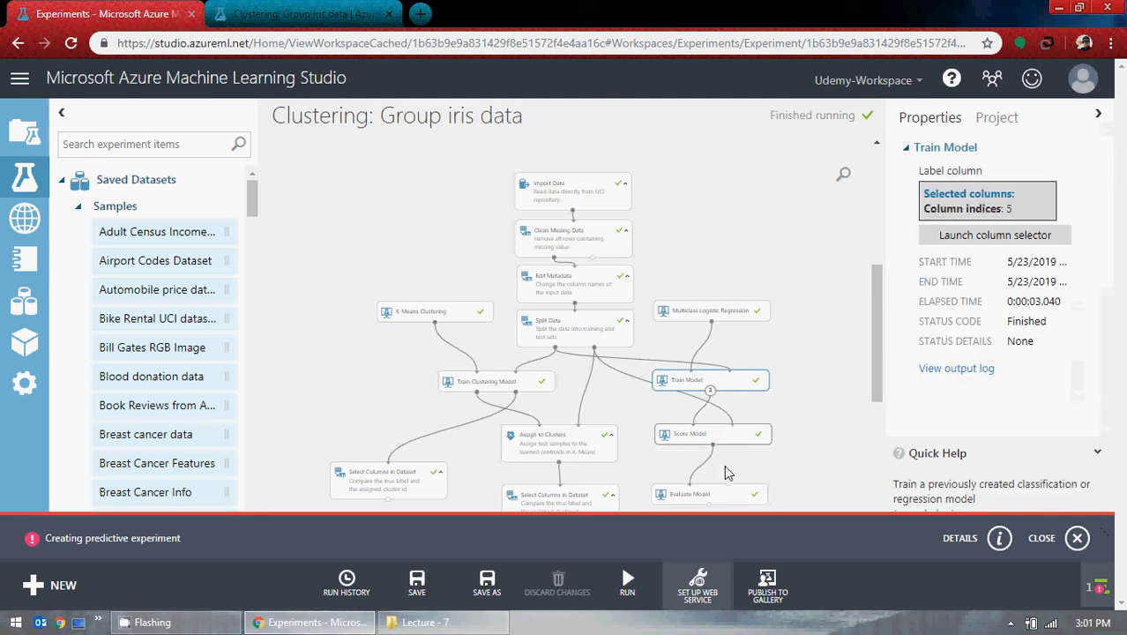
pyautogui.click(697, 585)
pyautogui.click(691, 532)
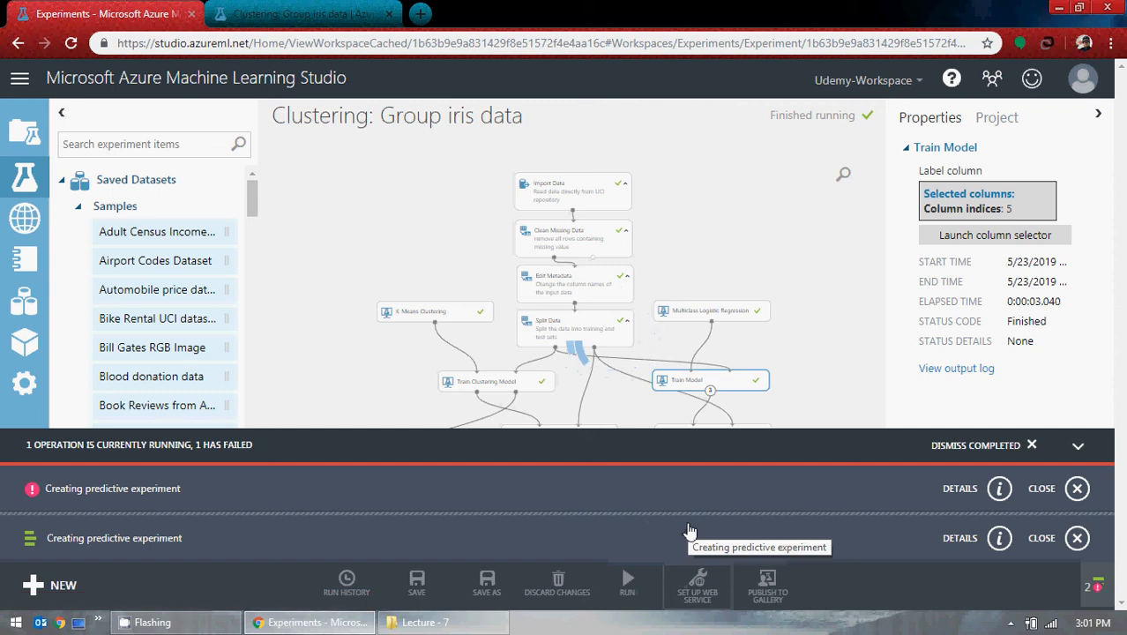
pyautogui.click(1071, 492)
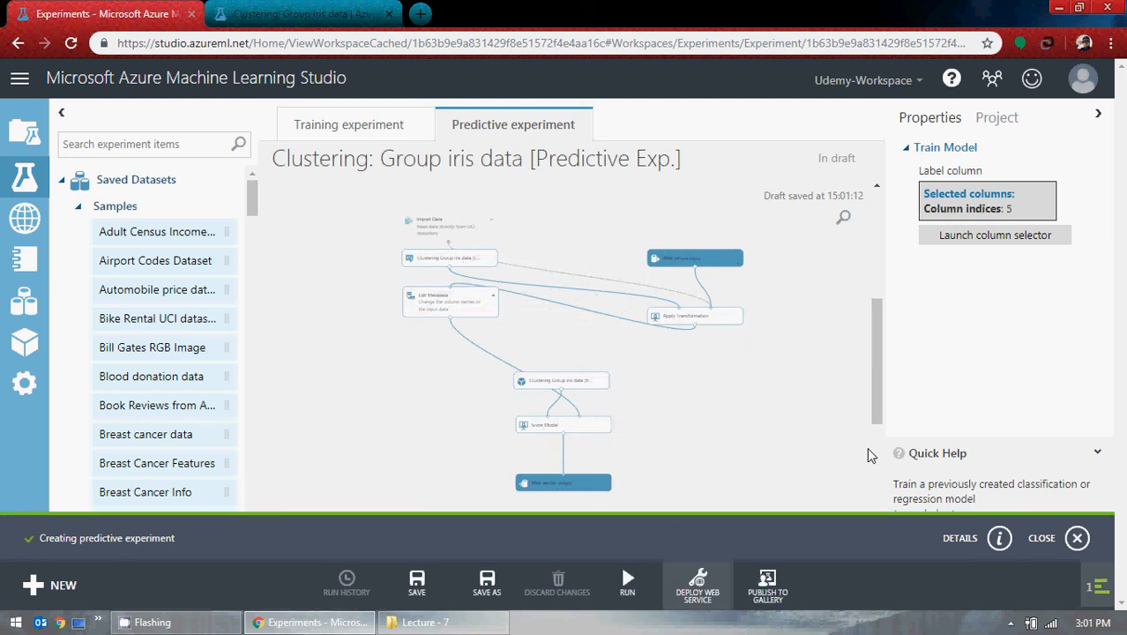
pyautogui.click(1038, 537)
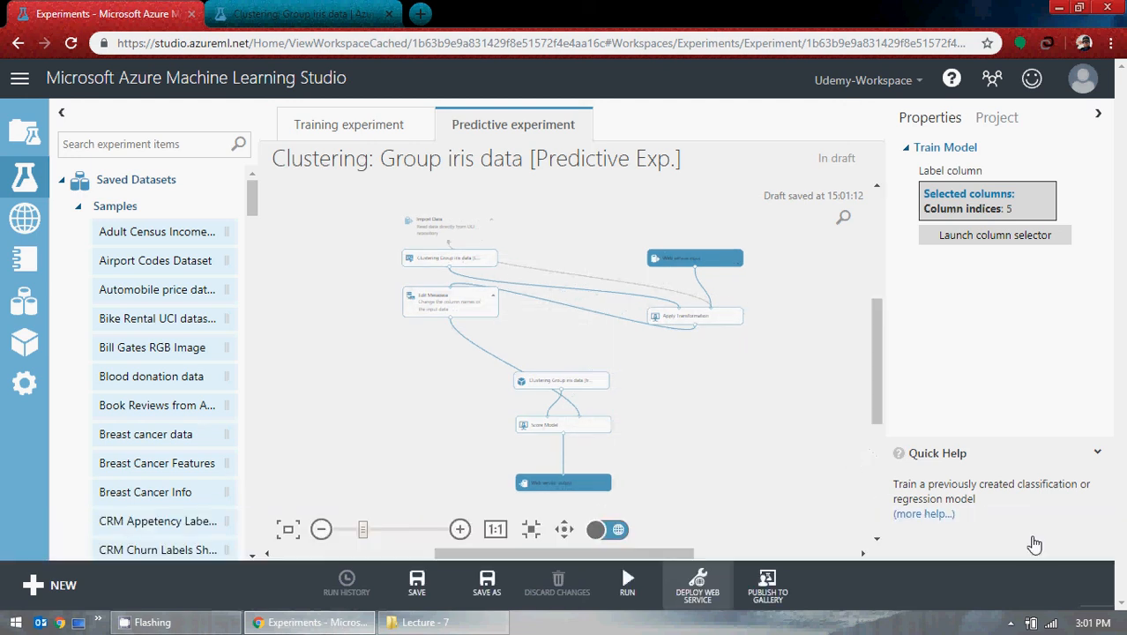
# - Try to deploy the predictive experiment as a web service
pyautogui.click(697, 589)
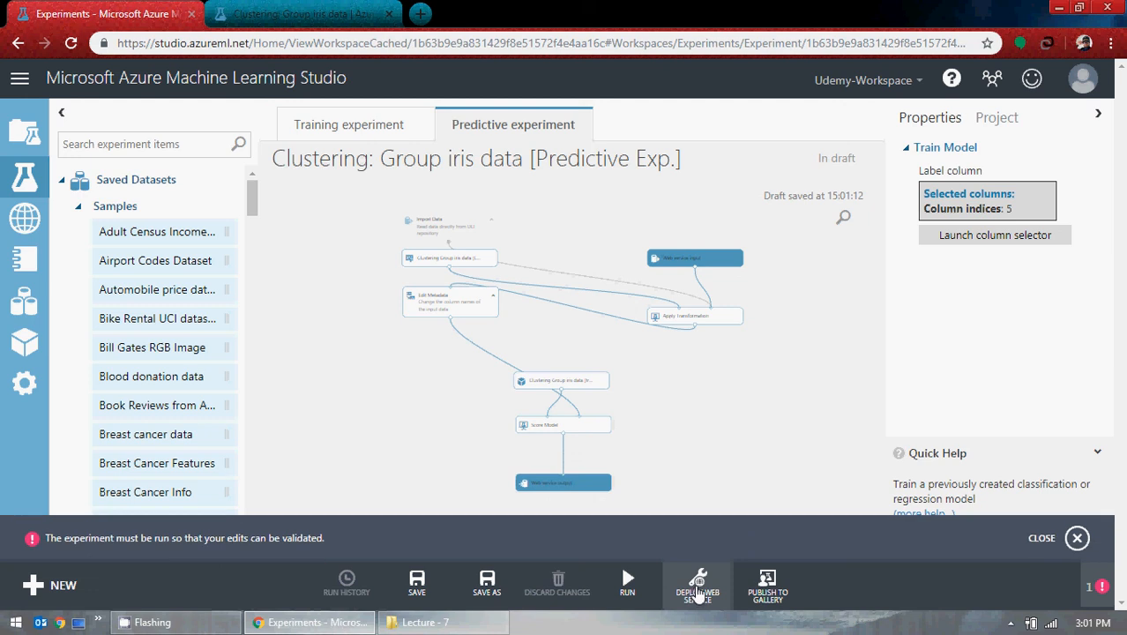
# - Run the predictive experiment to validate it, and deploy it as a web service
pyautogui.click(1076, 538)
pyautogui.click(630, 587)
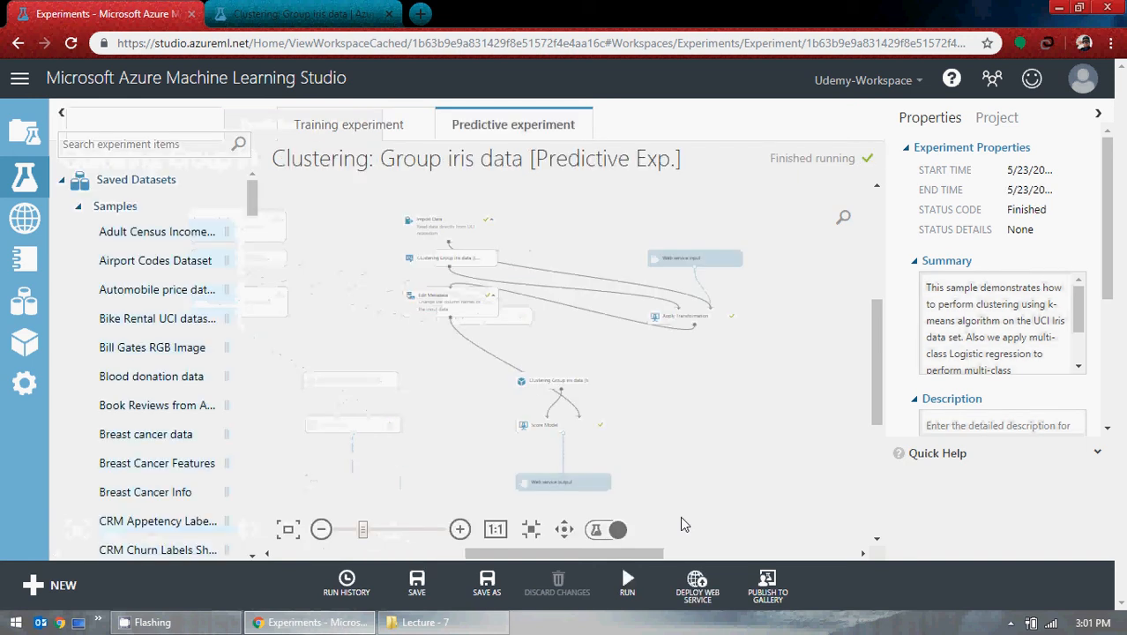
pyautogui.click(696, 584)
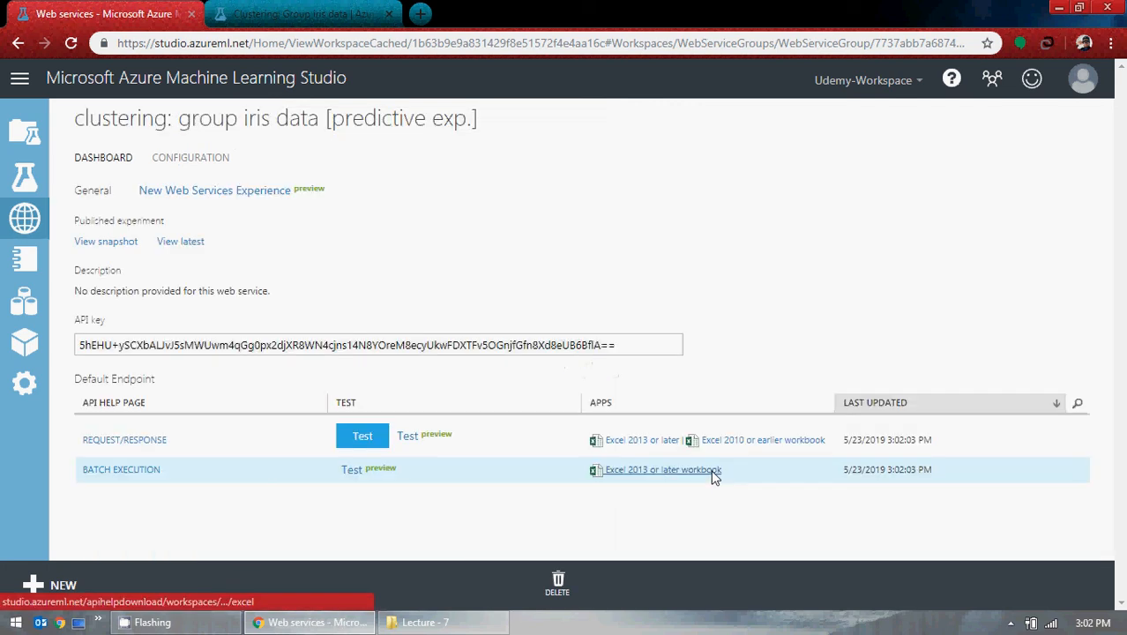
# - Examine the deployed service's request/response test form without submitting data, and highlight the service's API key
pyautogui.click(374, 437)
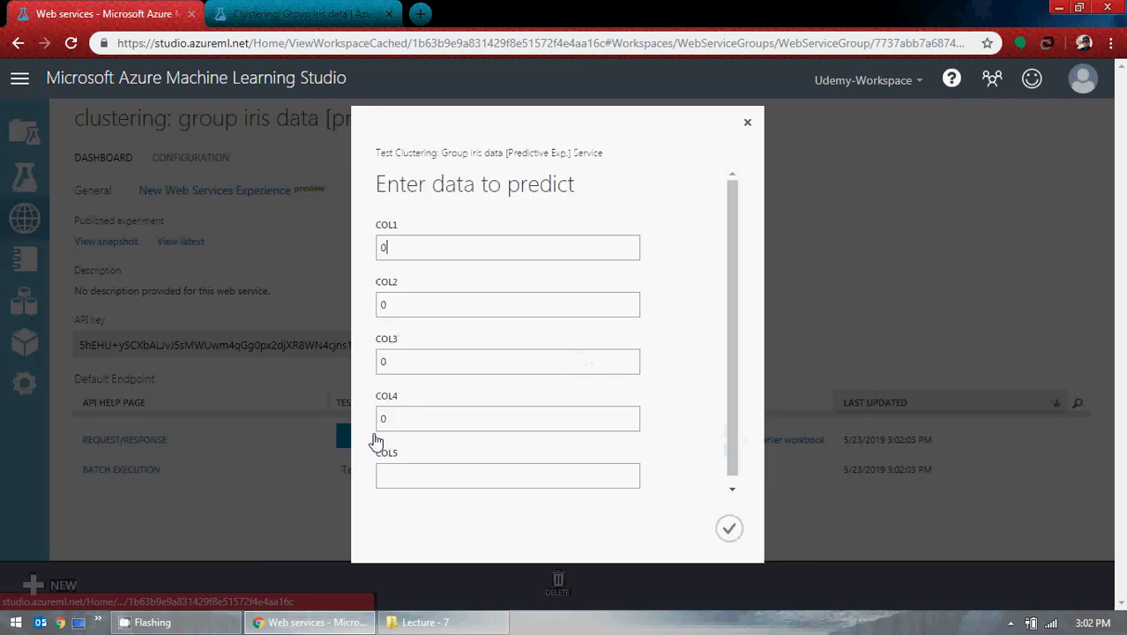
pyautogui.click(747, 122)
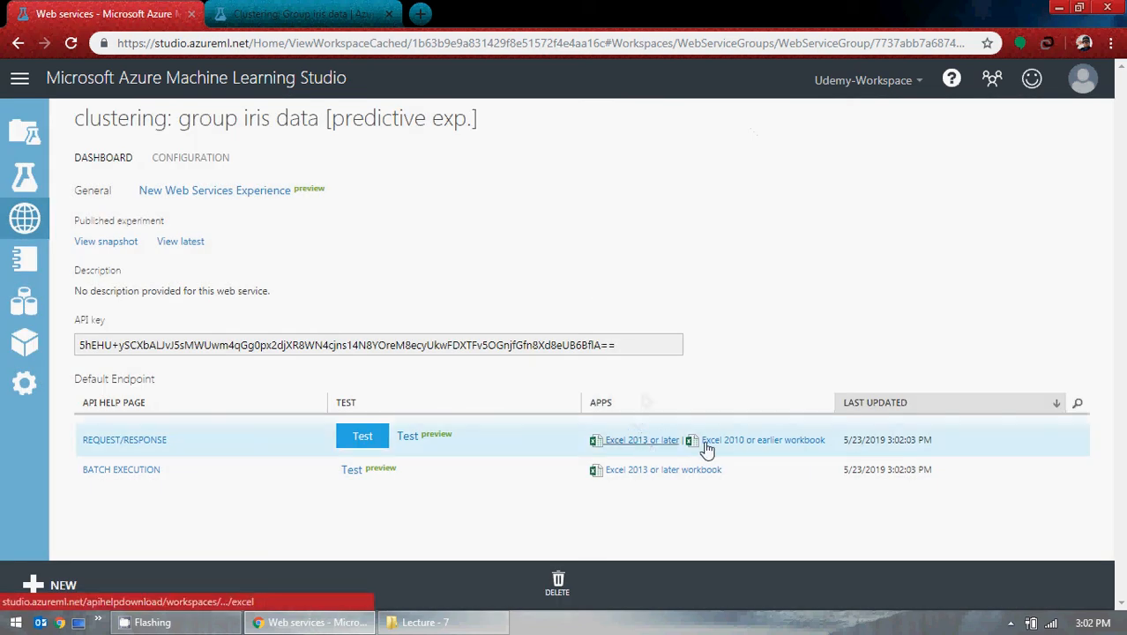
pyautogui.moveTo(652, 345); pyautogui.dragTo(25, 348)
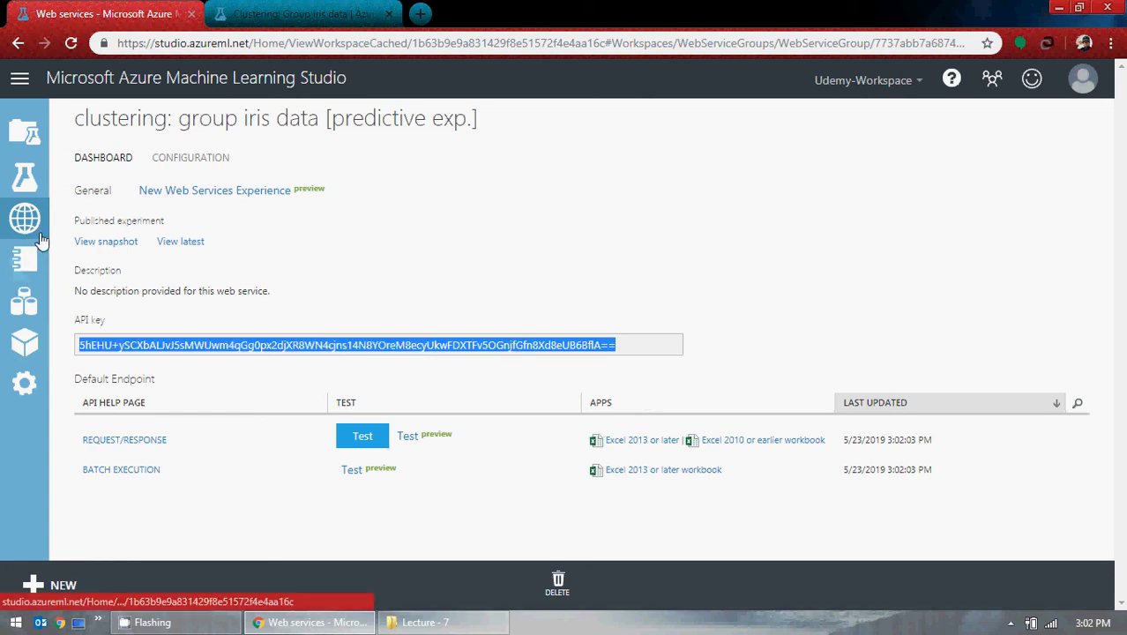
# - Return to the workspace's list of experiments
pyautogui.click(26, 180)
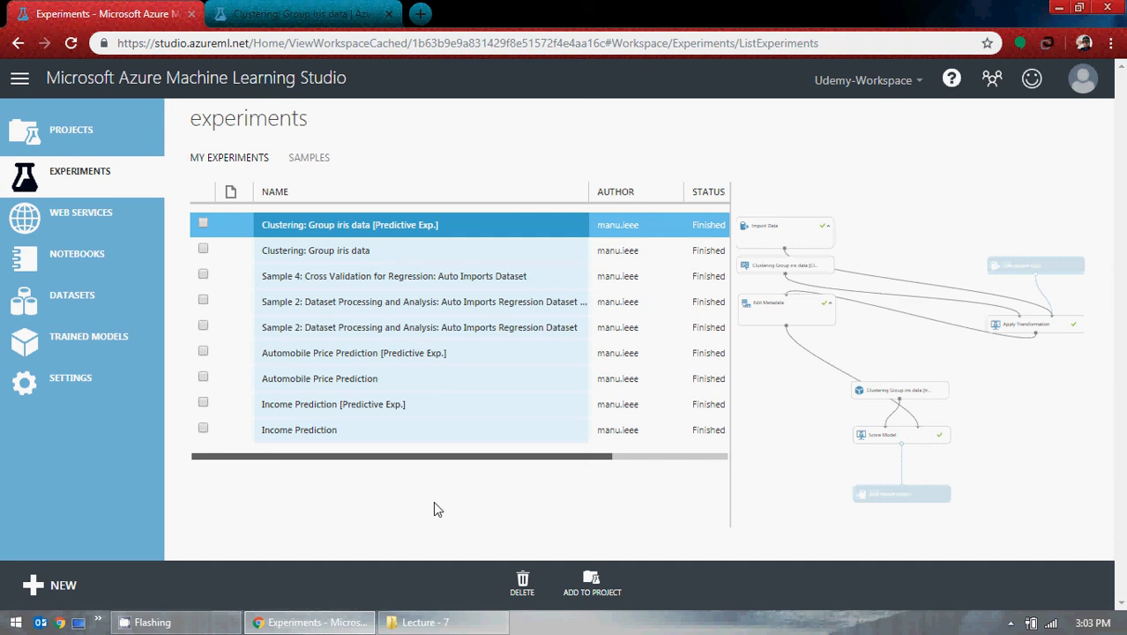
pyautogui.click(1011, 623)
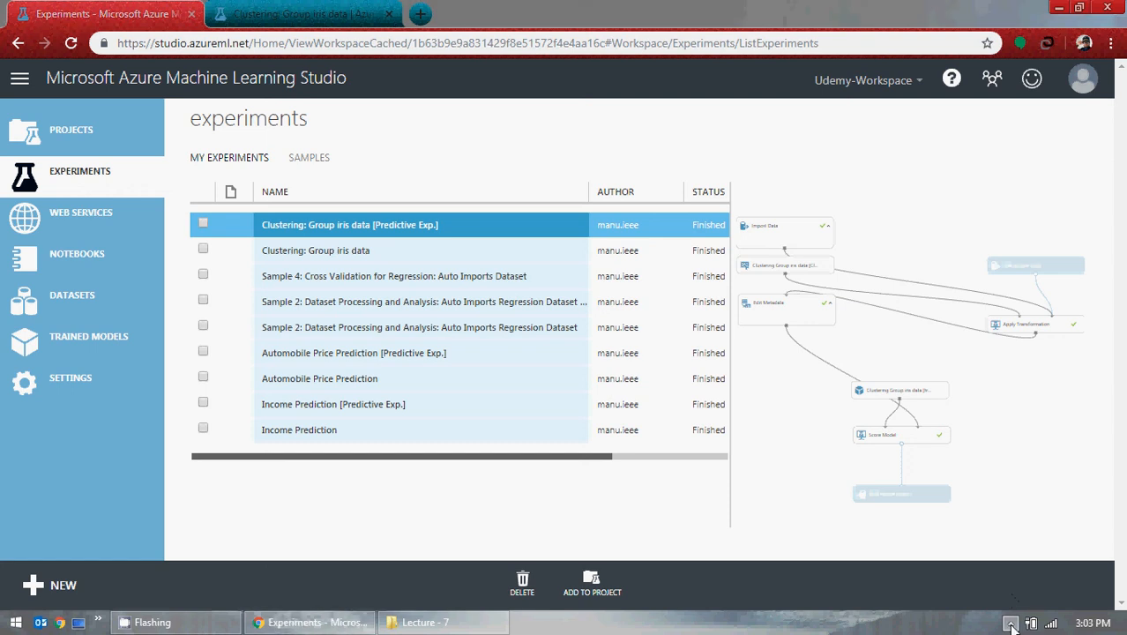